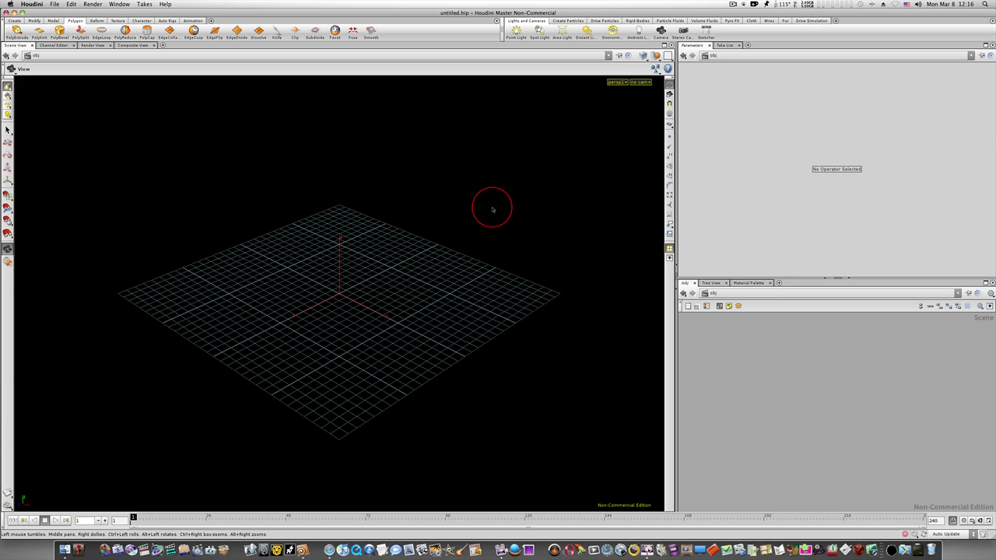
Create a tube object at the origin of the scene
left_click(14, 21)
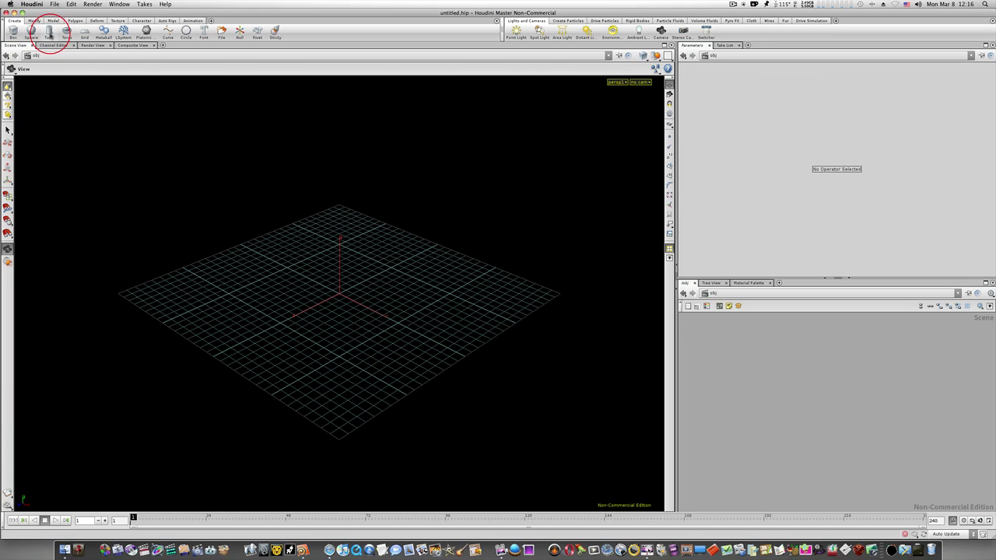
left_click(49, 29)
scroll(372, 294, "up", 1)
right_click_drag(373, 294, 645, 294)
left_click_drag(411, 287, 413, 245)
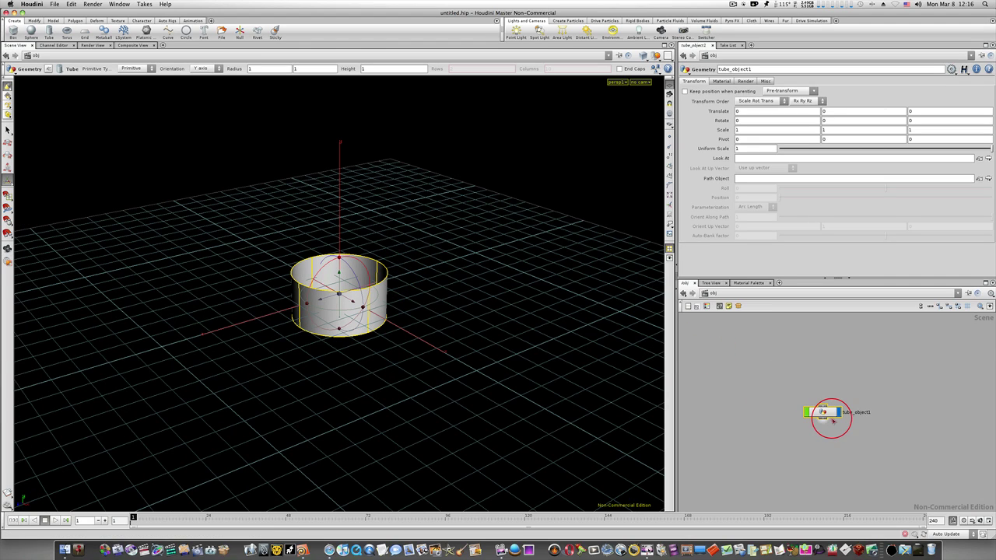
Enter the tube object's geometry network and move the tube1 node to the network's upper-left corner
left_click_drag(829, 415, 723, 338)
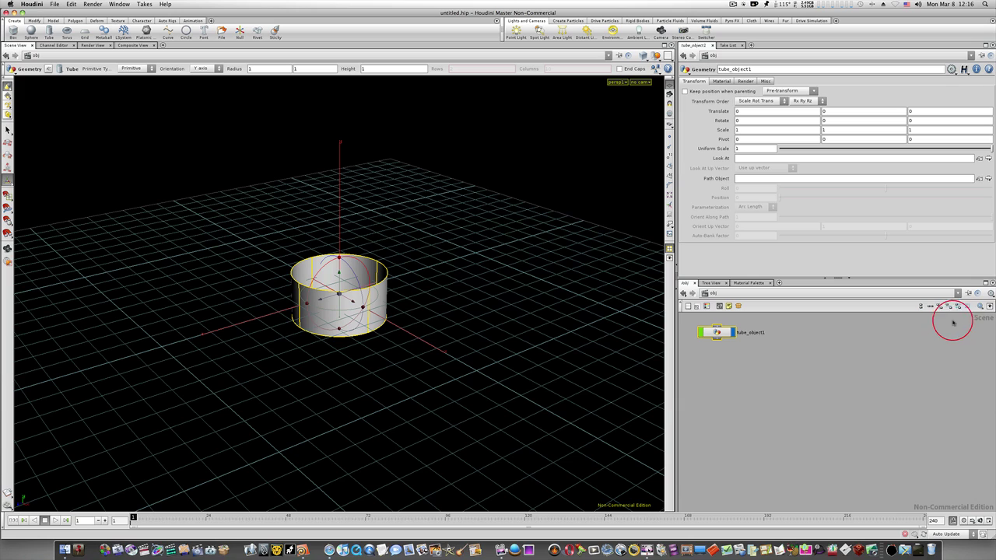
double_click(719, 333)
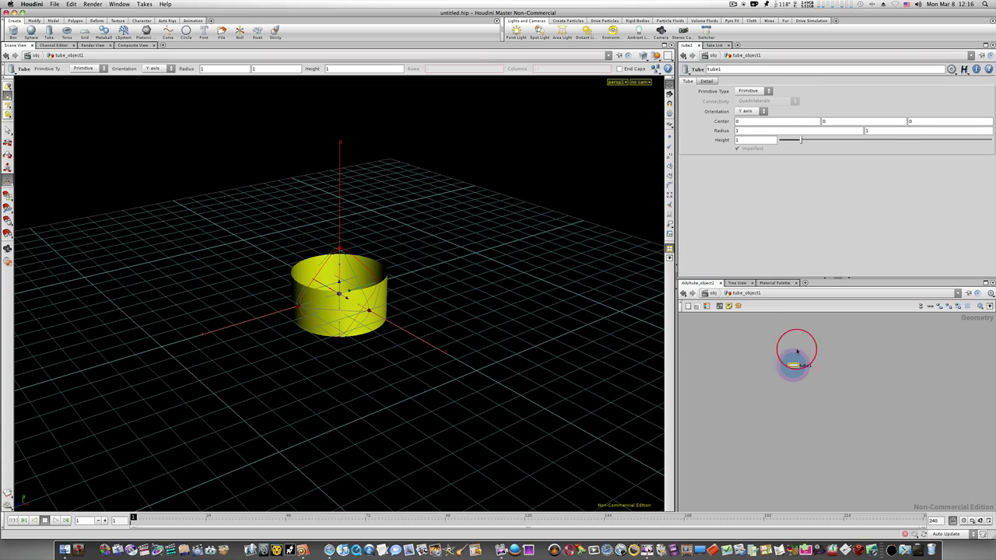
right_click_drag(792, 388, 840, 386)
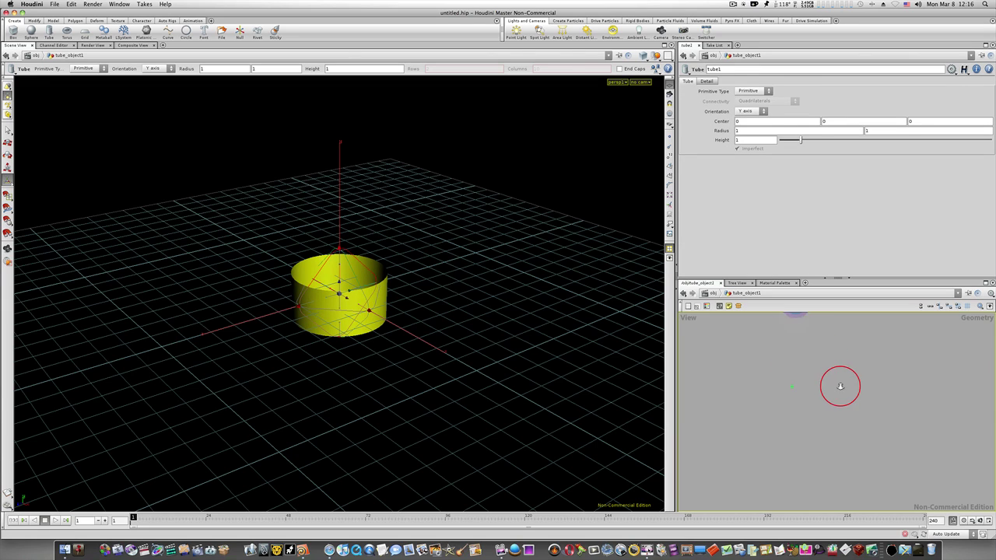
middle_click_drag(825, 382, 815, 444)
left_click_drag(787, 371, 707, 326)
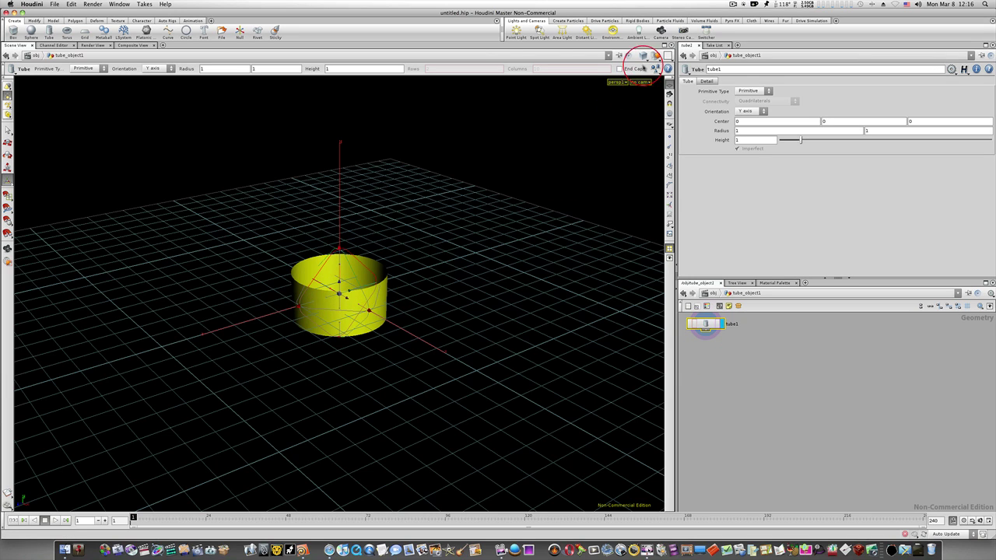
Set the viewport shading to Smooth Wire Shaded and the tube's primitive type to Polygon
left_click(643, 56)
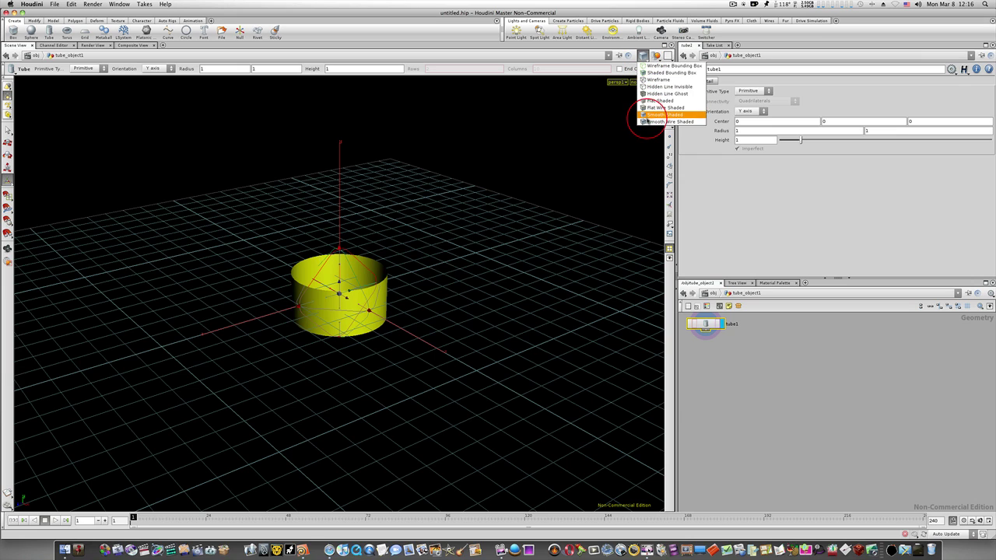
left_click(653, 122)
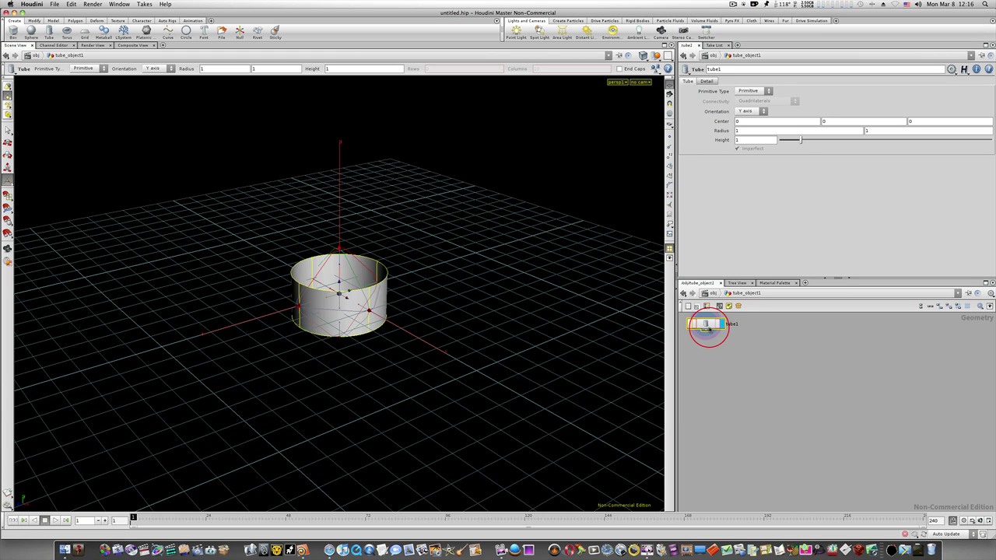
left_click(765, 91)
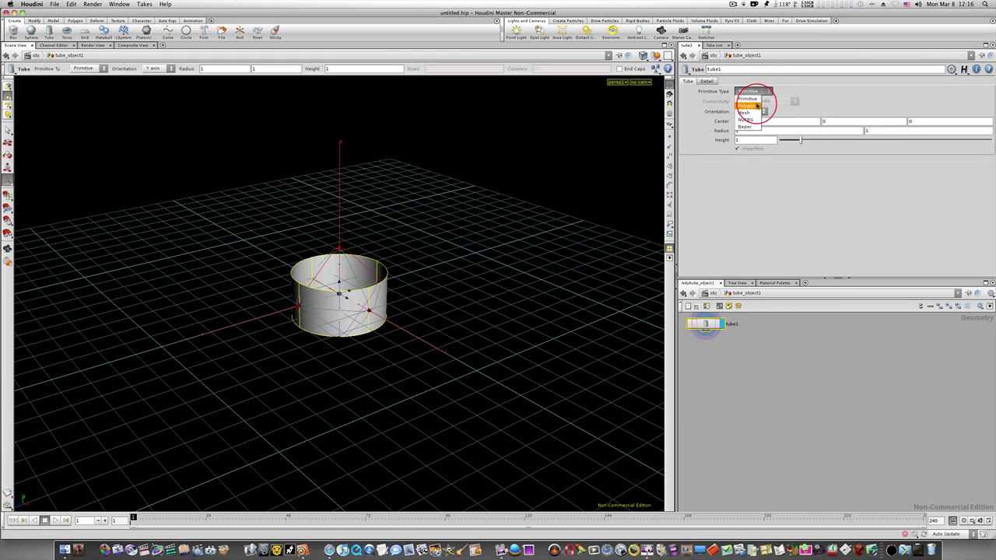
left_click(756, 106)
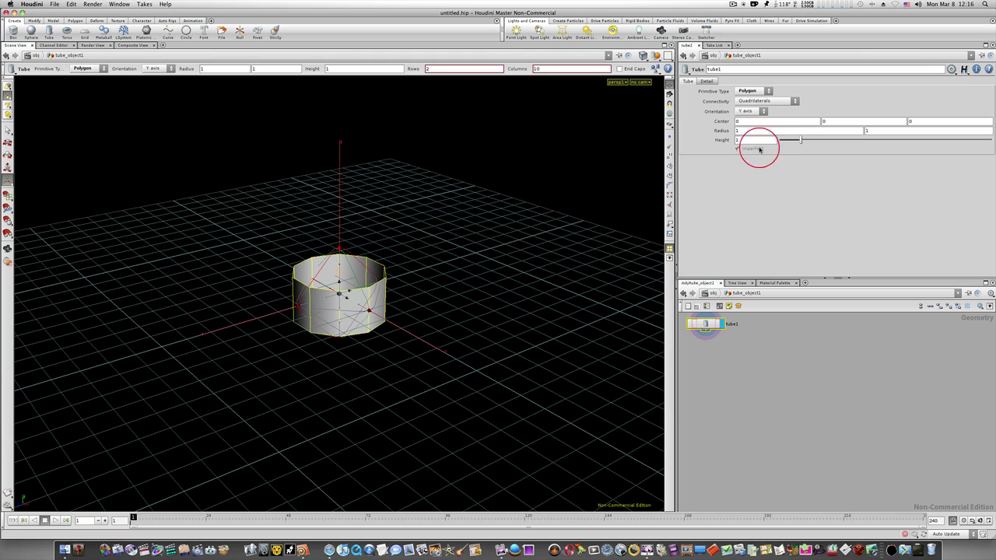
Increase the tube's height to 9.3
middle_click(725, 141)
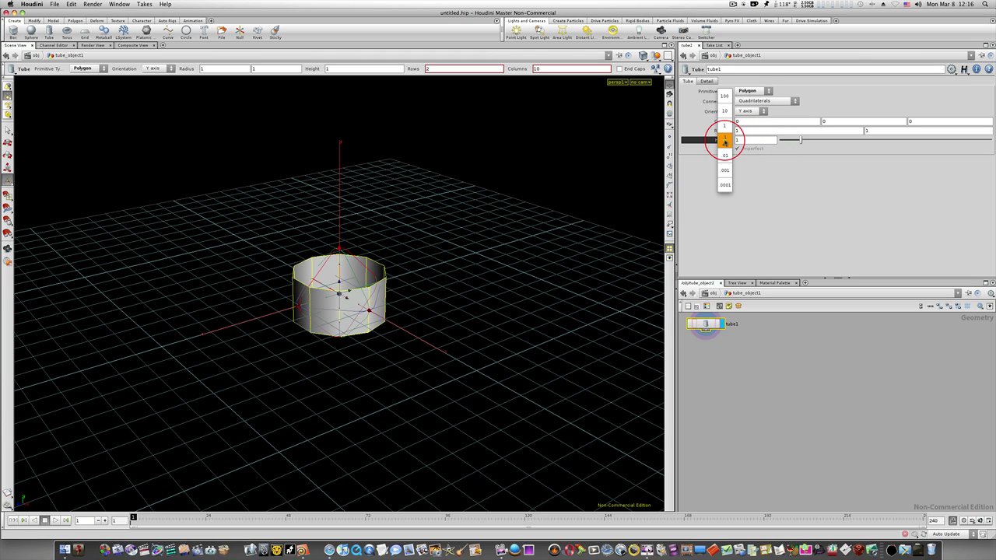
middle_click_drag(724, 141, 994, 148)
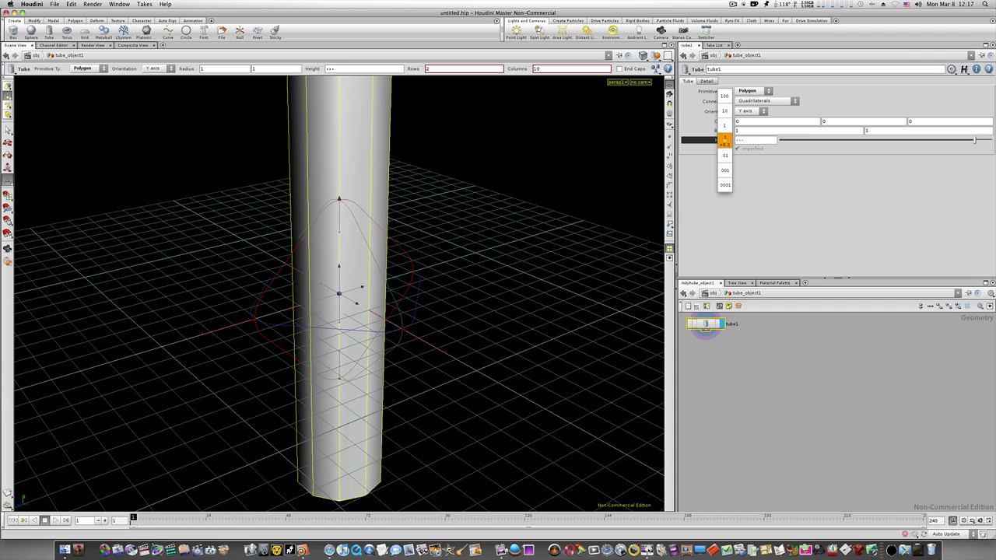
middle_click_drag(725, 141, 723, 138)
key("Escape")
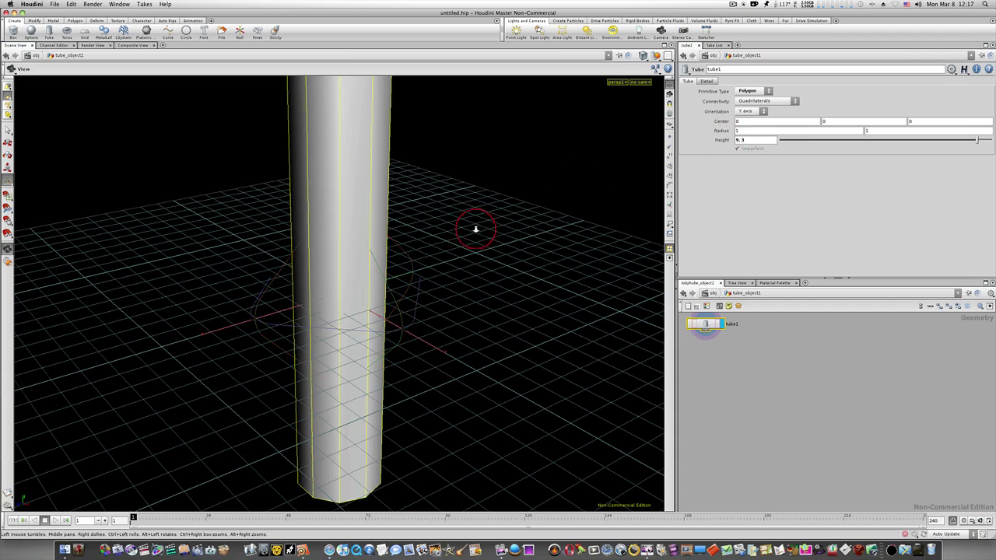
right_click_drag(477, 225, 355, 235)
left_click_drag(356, 236, 215, 247)
key("Return")
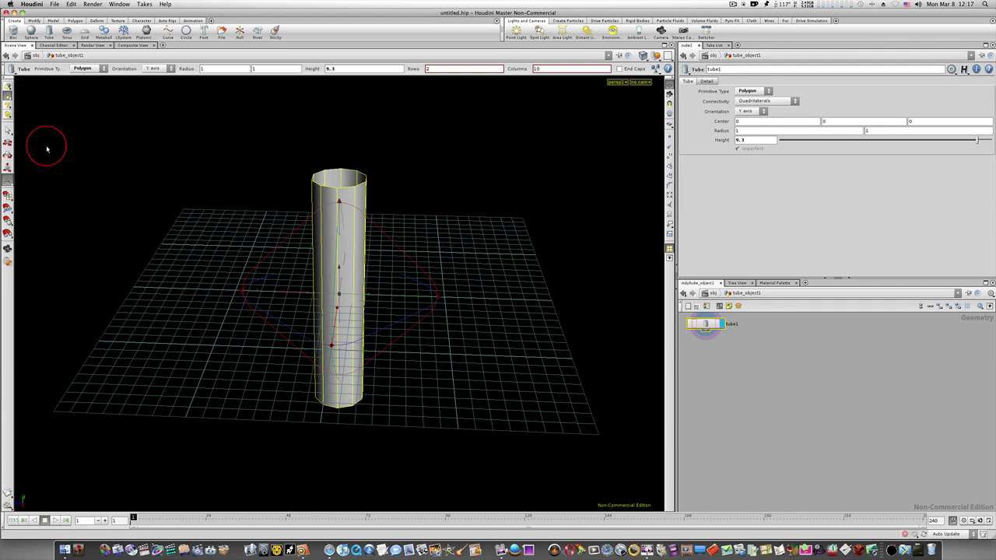
Select the complete edge ring around the tube's upper opening and close it with PolyCap
key("s")
left_click(136, 177)
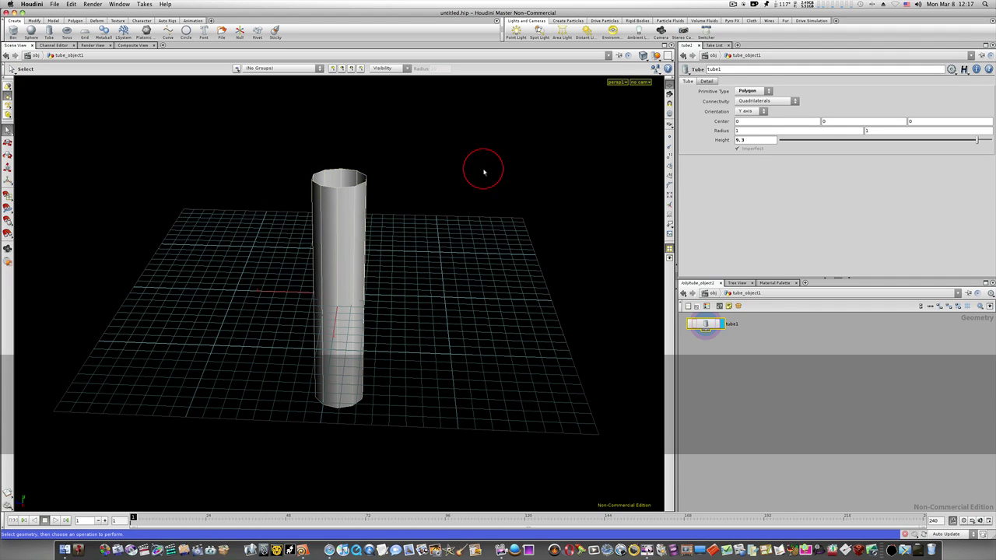
key("Escape")
left_click_drag(384, 238, 411, 236)
key("s")
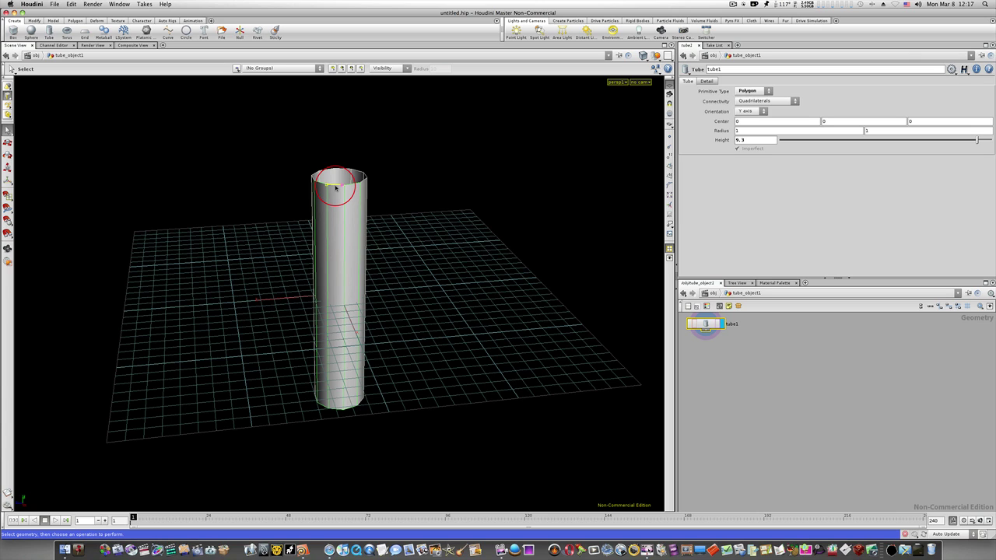
left_click(336, 188)
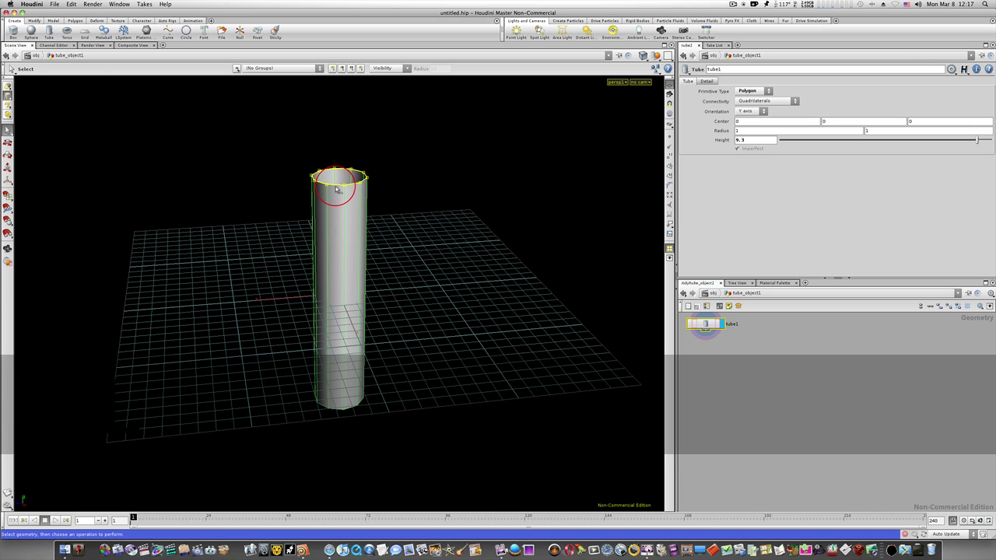
left_click(71, 21)
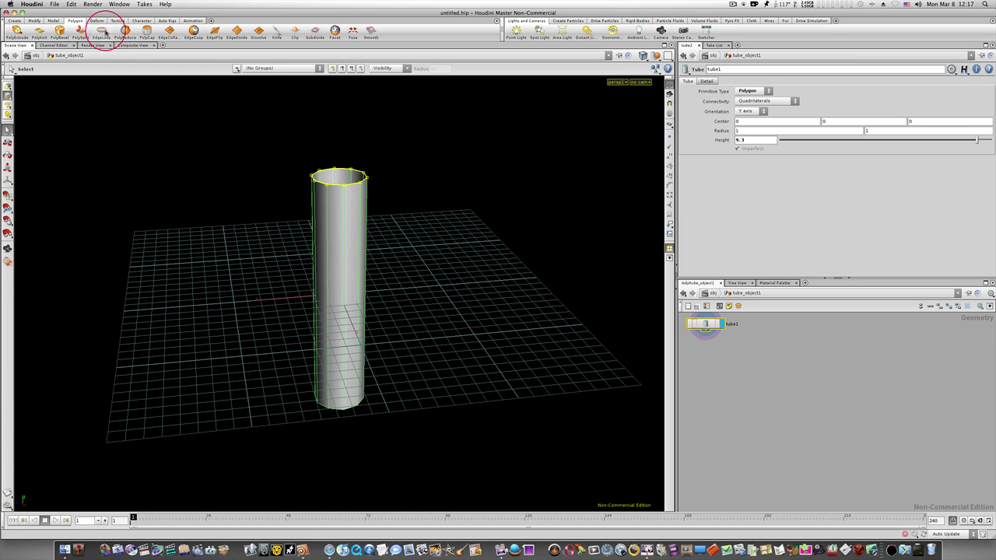
left_click(147, 31)
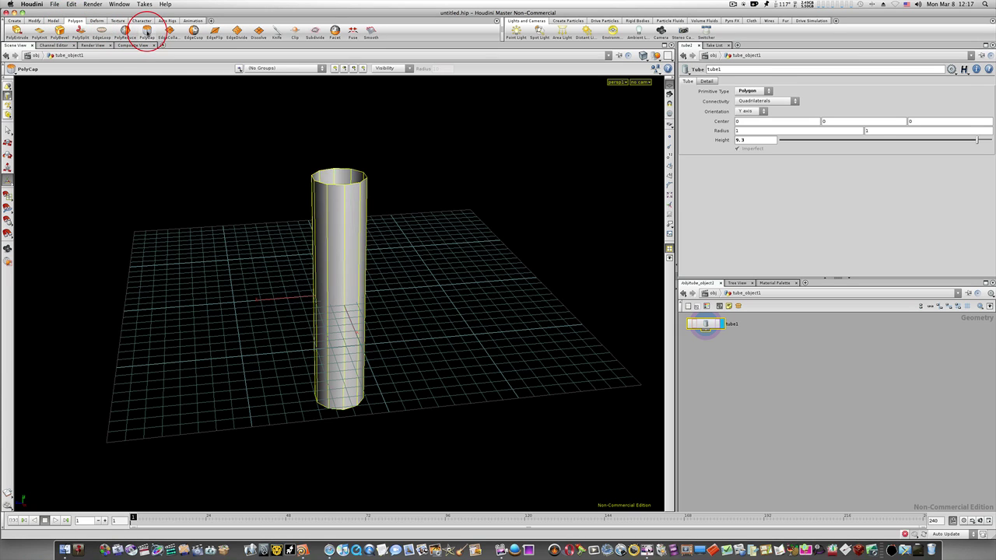
Select the complete edge ring around the tube's lower opening and close it with a second PolyCap
left_click_drag(332, 204, 336, 368)
key("s")
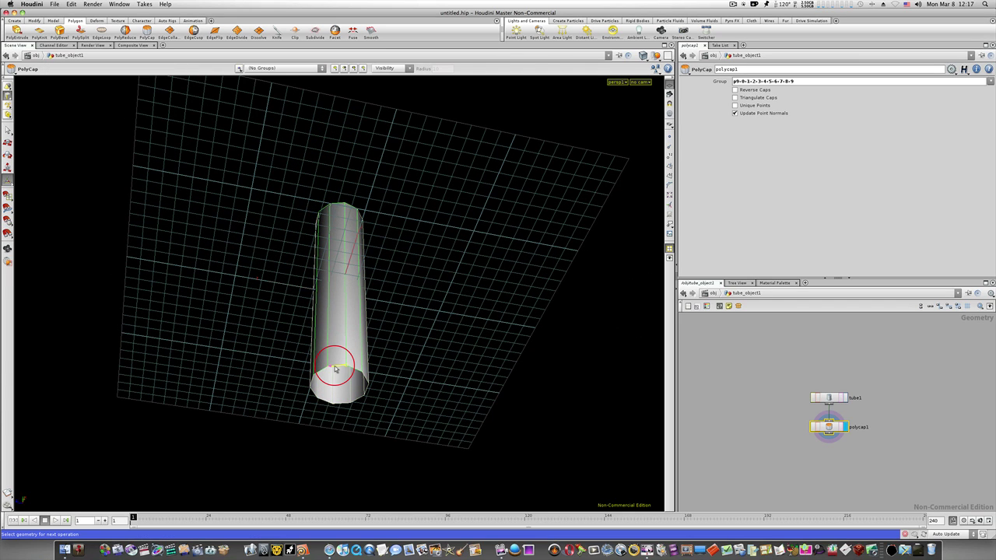
left_click(335, 369)
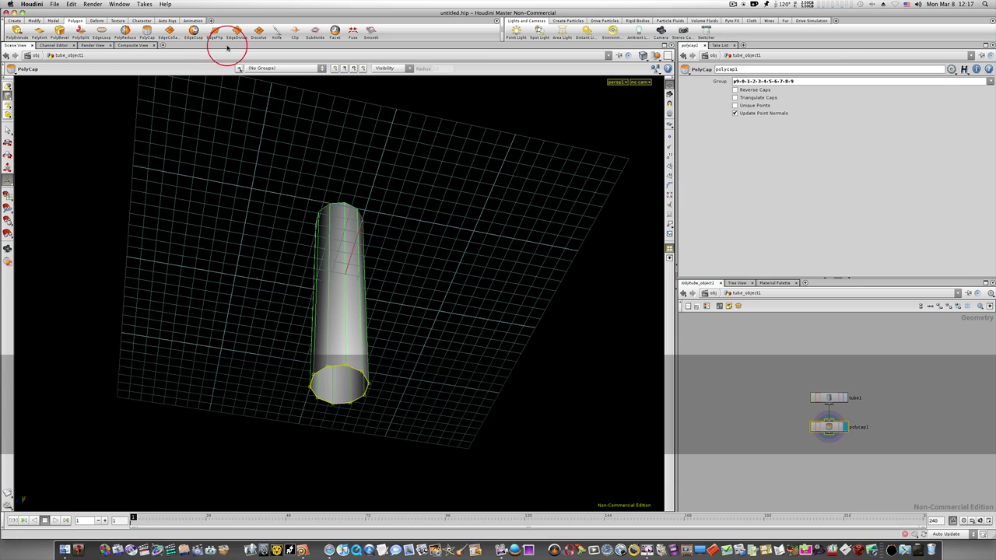
left_click(147, 31)
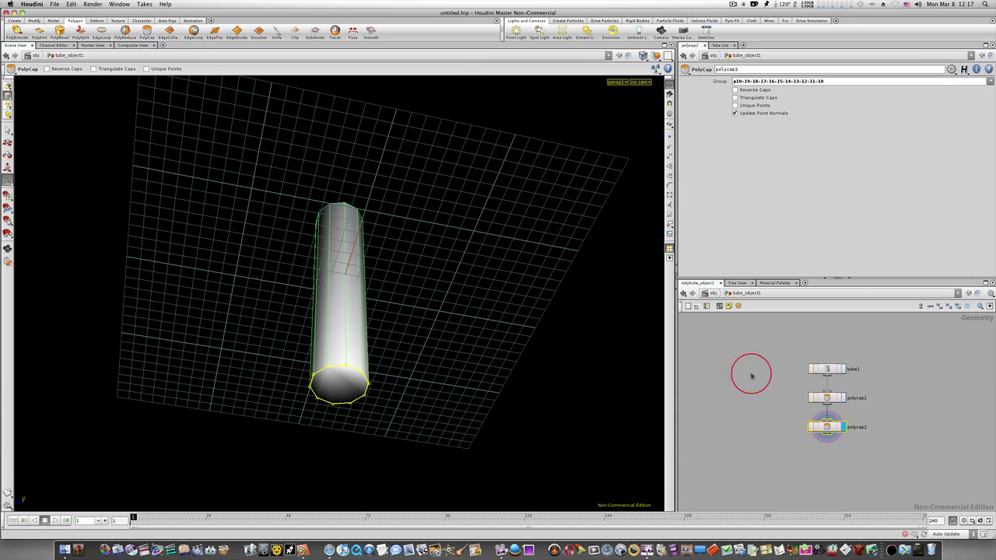
Arrange the tube1, polycap1 and polycap2 nodes in a compact vertical column and display polycap2
left_click_drag(829, 367, 813, 331)
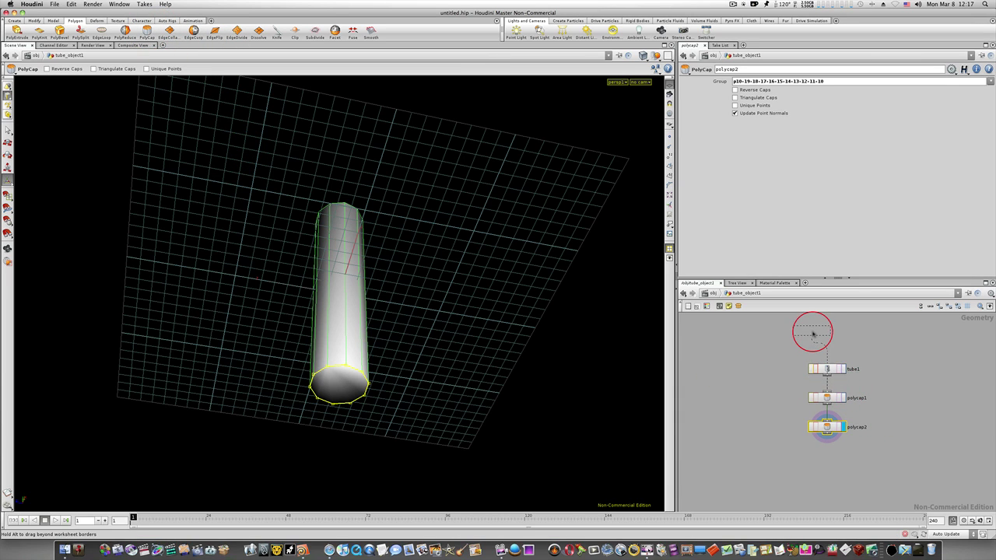
key("Escape")
left_click_drag(438, 298, 672, 400)
left_click(825, 399)
left_click_drag(831, 401, 828, 356)
key("Escape")
left_click_drag(645, 350, 447, 200)
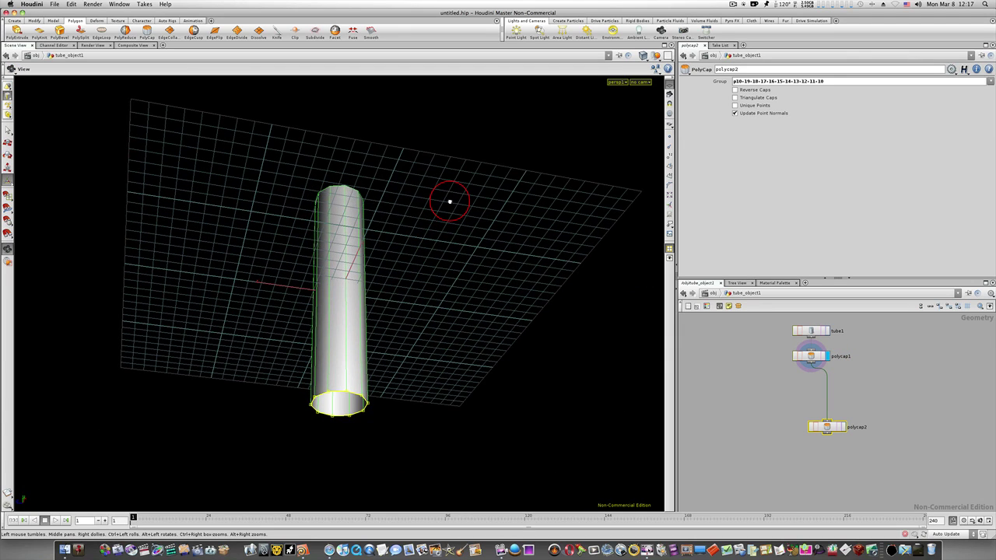
left_click(825, 422)
left_click_drag(824, 420, 809, 373)
key("Escape")
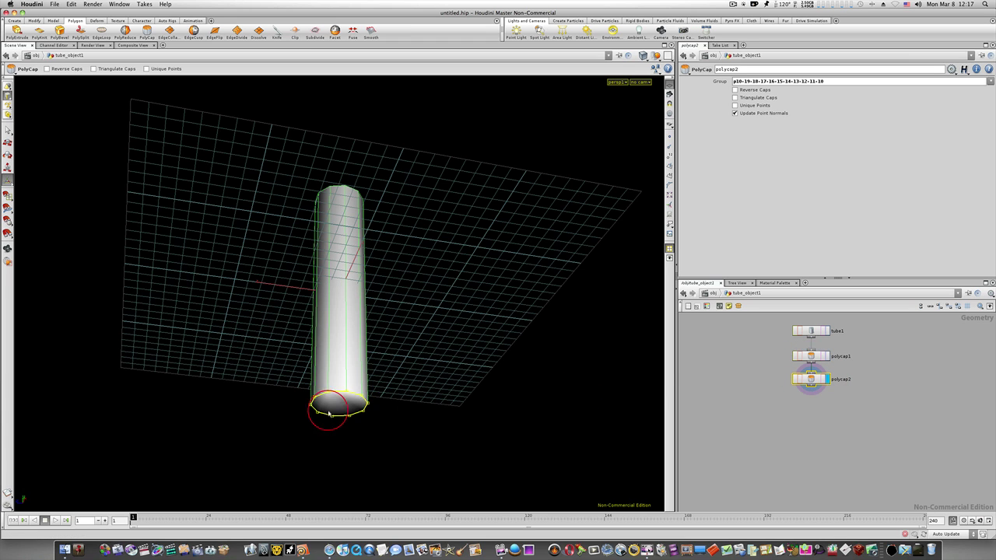
Add an edge loop just above the tube's base with EdgeLoop, at a bias of about 0.016
left_click_drag(441, 278, 388, 246)
key("Return")
key("Escape")
key("Return")
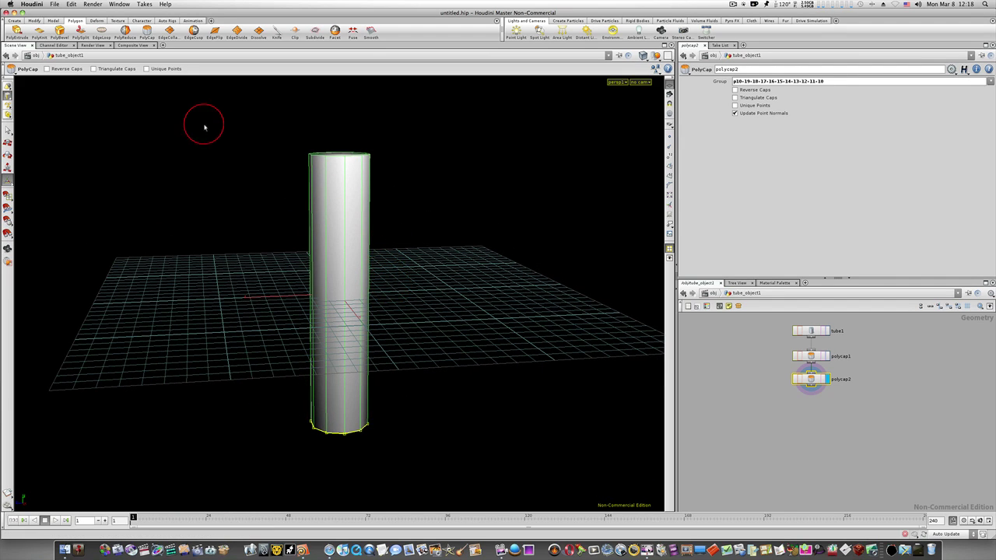
left_click(101, 32)
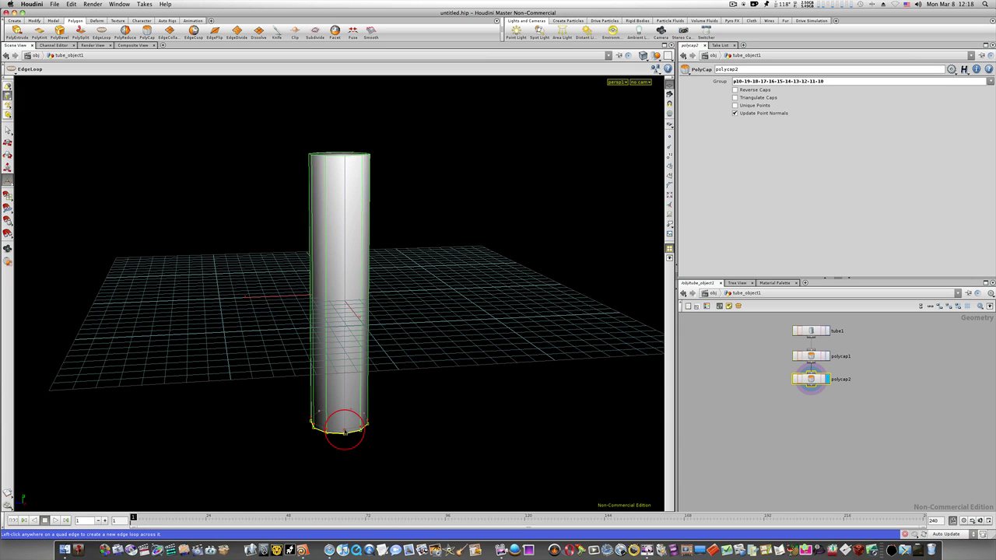
left_click(344, 431)
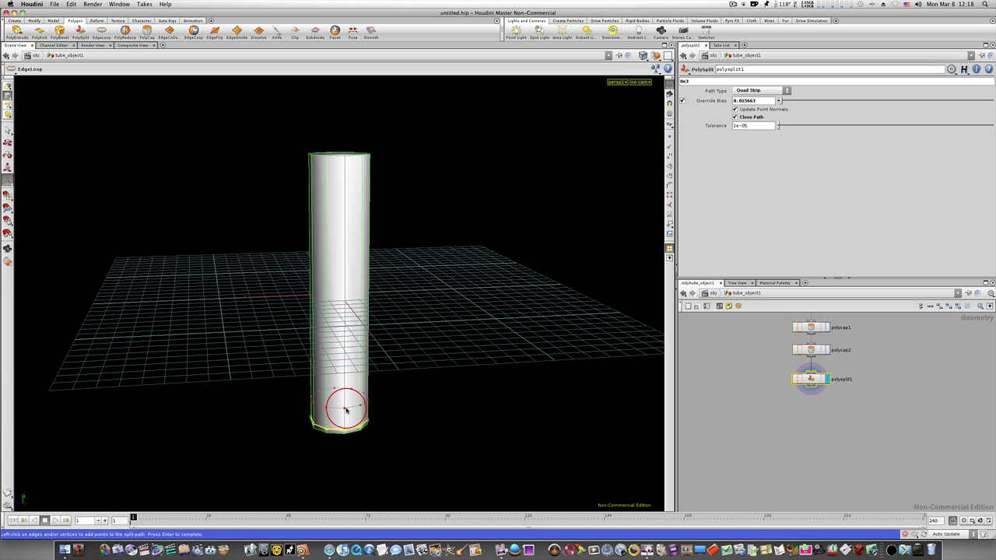
Add three closely spaced edge loops slightly above the base loop and one near the tube's upper end at a bias of about 0.777
left_click(346, 410)
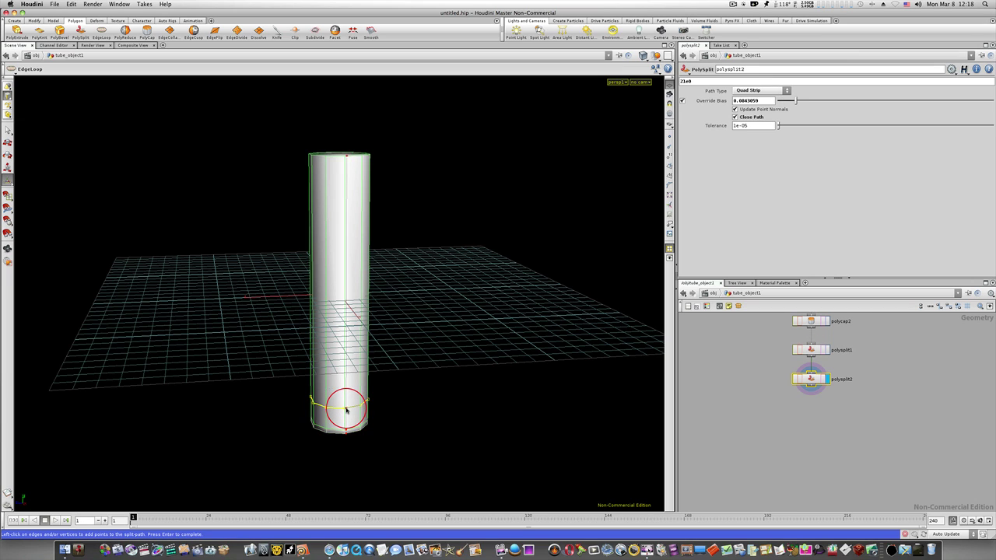
left_click(346, 411)
left_click(346, 408)
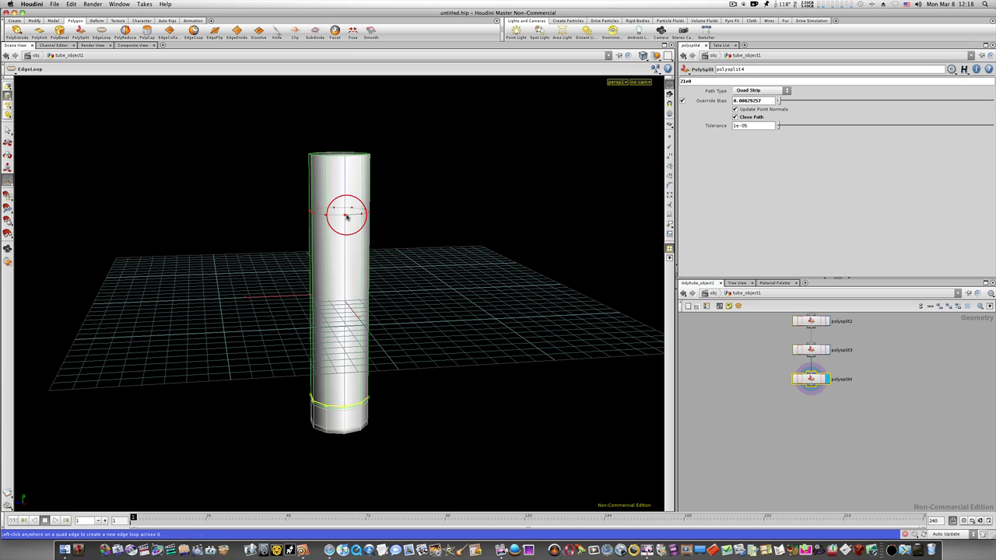
left_click(346, 215)
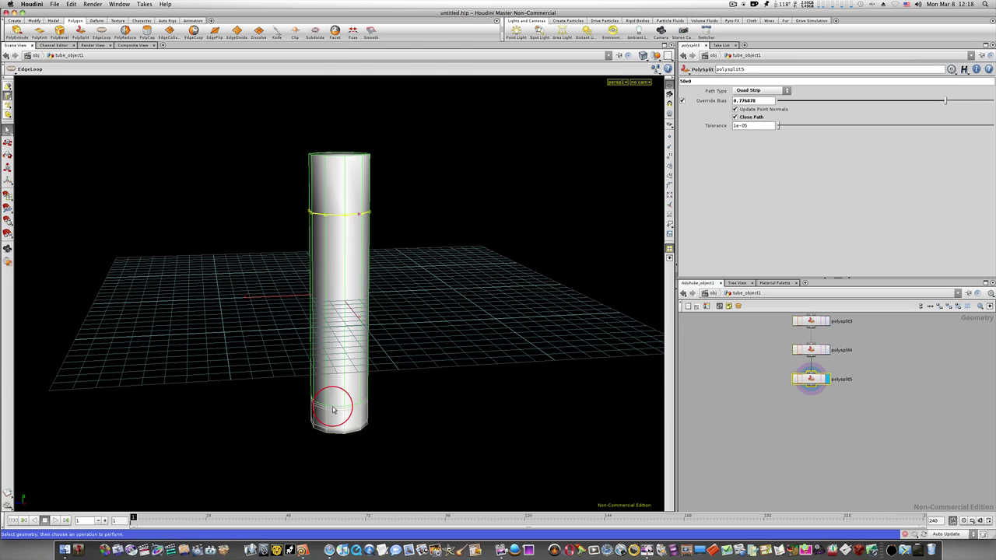
Examine the edge loops at the tube's lower end up close and display the polysplit2 node
left_click_drag(345, 424, 342, 400, "alt")
right_click_drag(342, 399, 433, 404, "alt")
left_click_drag(385, 417, 342, 301)
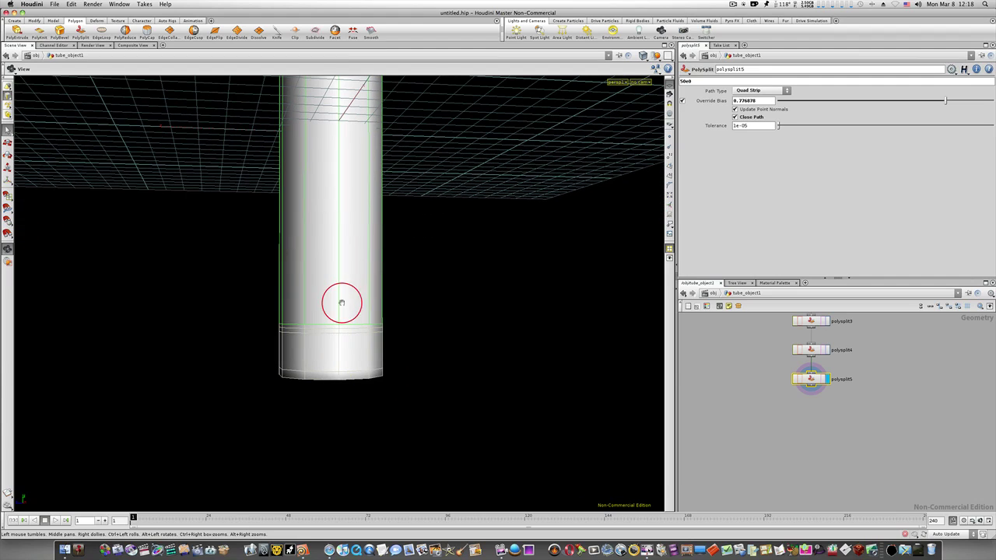
middle_click_drag(844, 351, 842, 451)
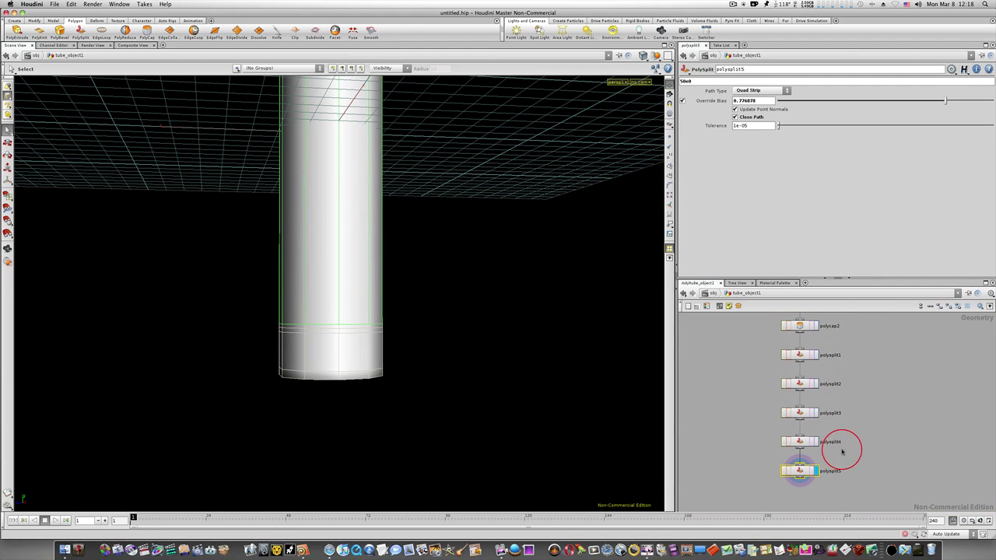
middle_click_drag(829, 362, 829, 385)
right_click_drag(863, 386, 849, 382)
middle_click_drag(892, 448, 853, 416)
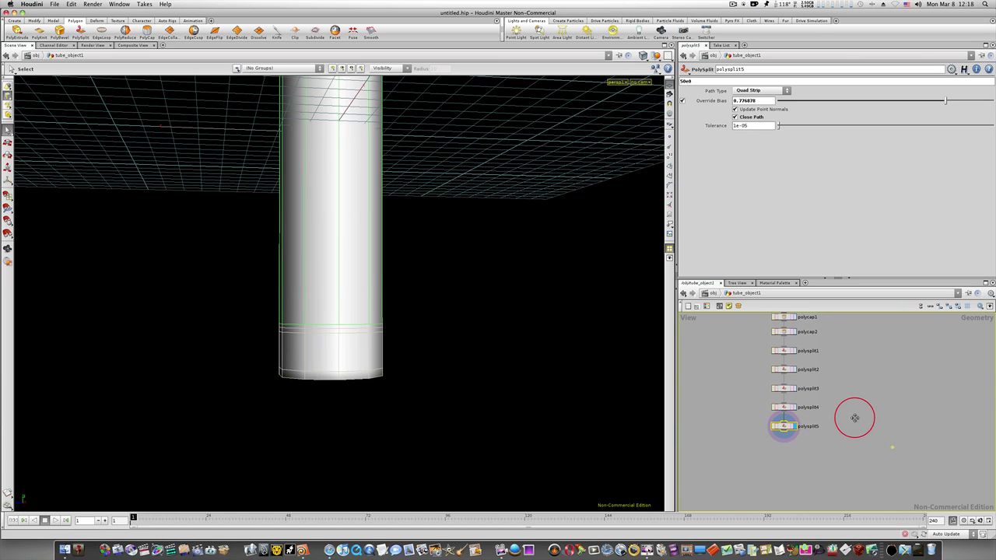
left_click(784, 369)
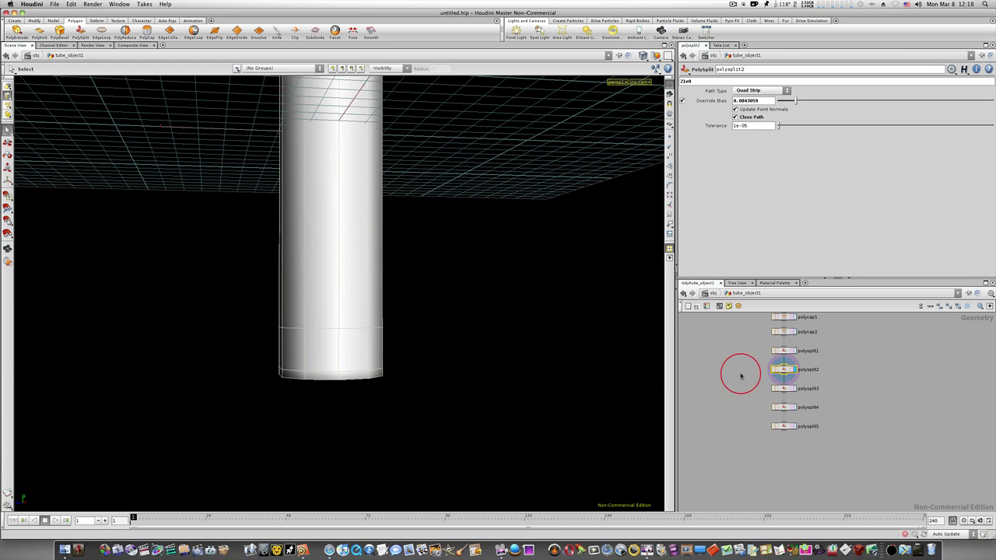
Display the polysplit3, polysplit4 and polysplit5 nodes in turn to review the edge loops each one adds
left_click(795, 393)
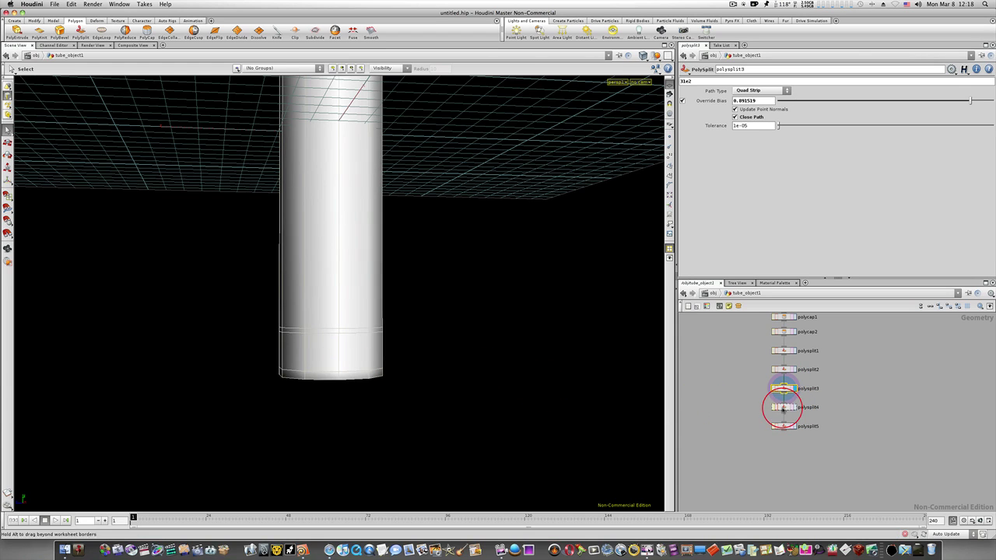
left_click(792, 408)
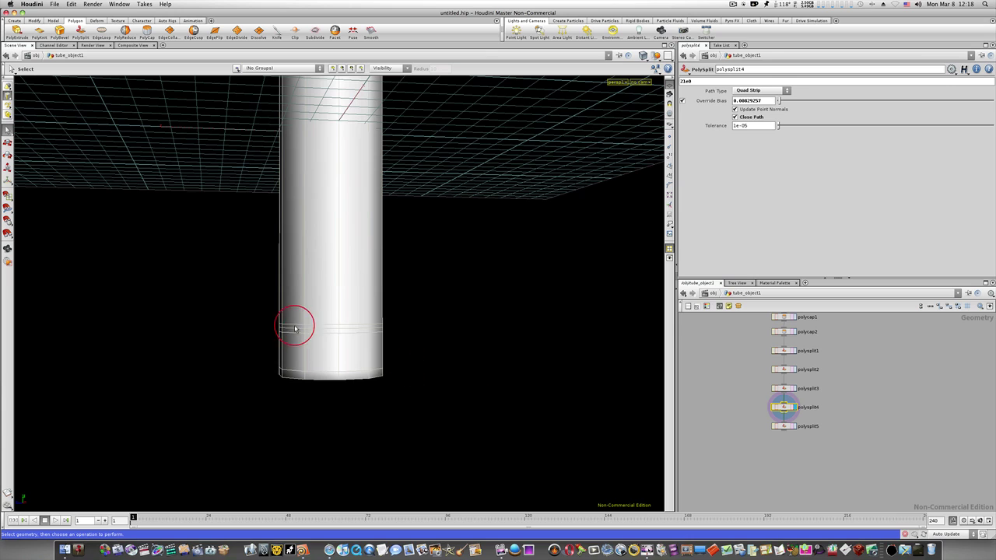
left_click(787, 426)
left_click(794, 427)
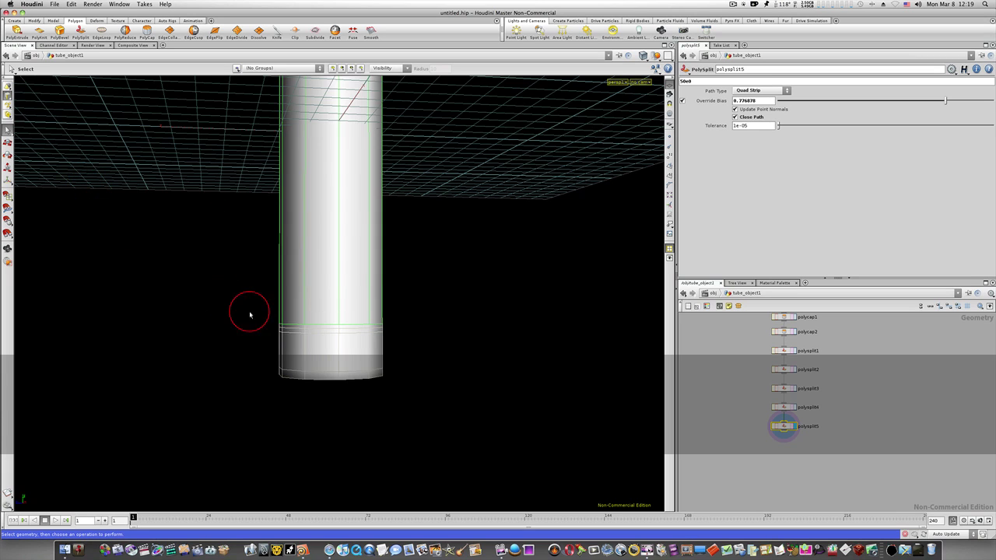
Select the middle of the three close edge loops near the tube's base and scale it uniformly to about 0.64
left_click(325, 328)
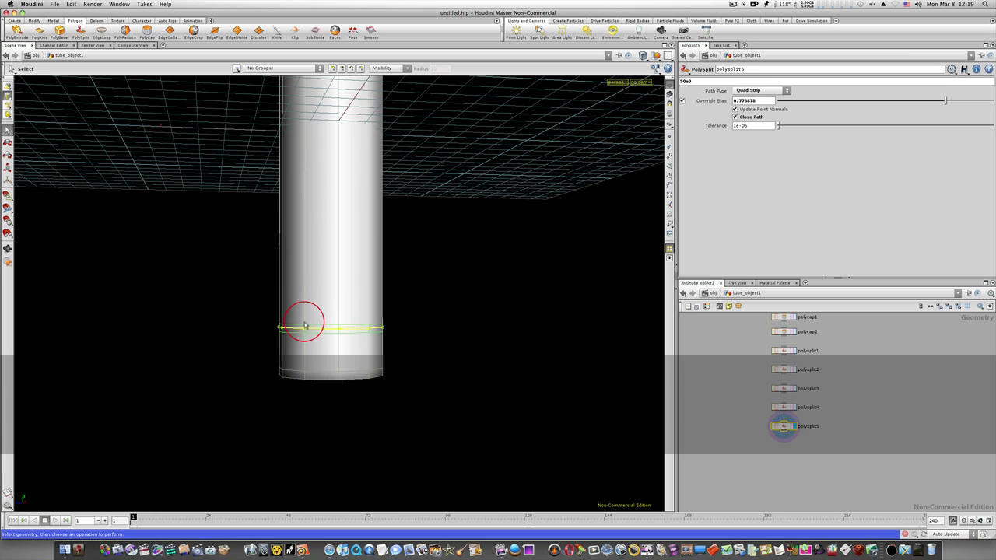
key("e")
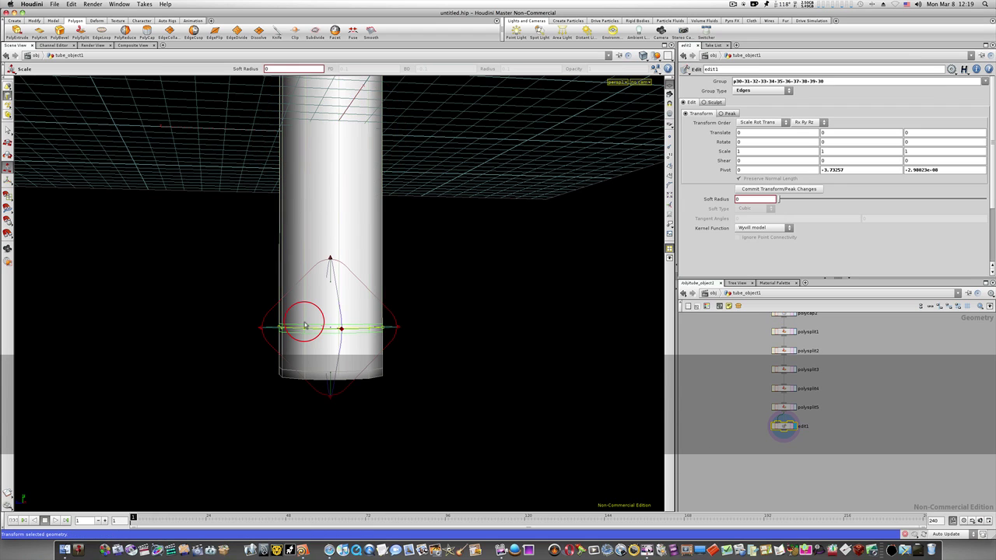
left_click_drag(329, 258, 292, 332)
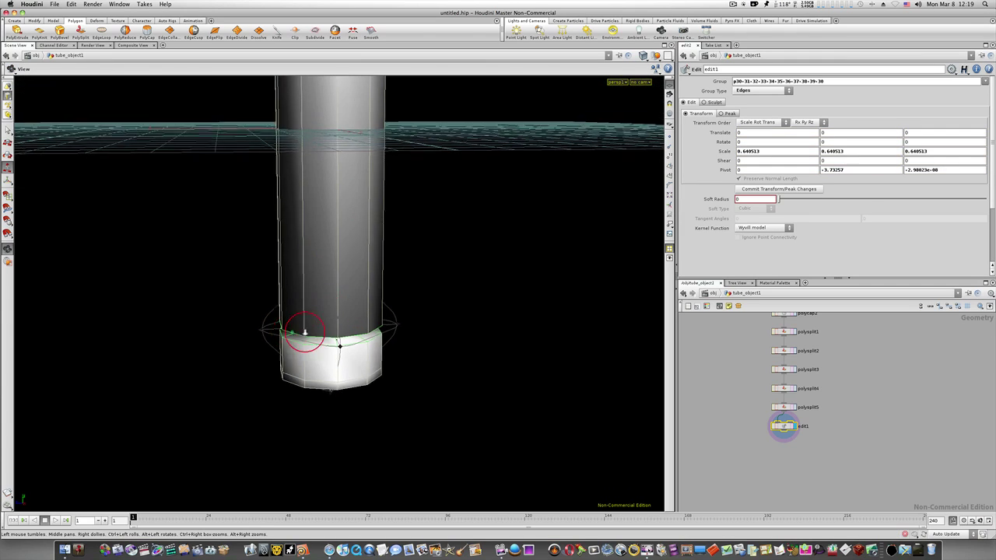
right_click_drag(292, 332, 324, 347, "alt")
left_click_drag(324, 346, 329, 322)
key("e")
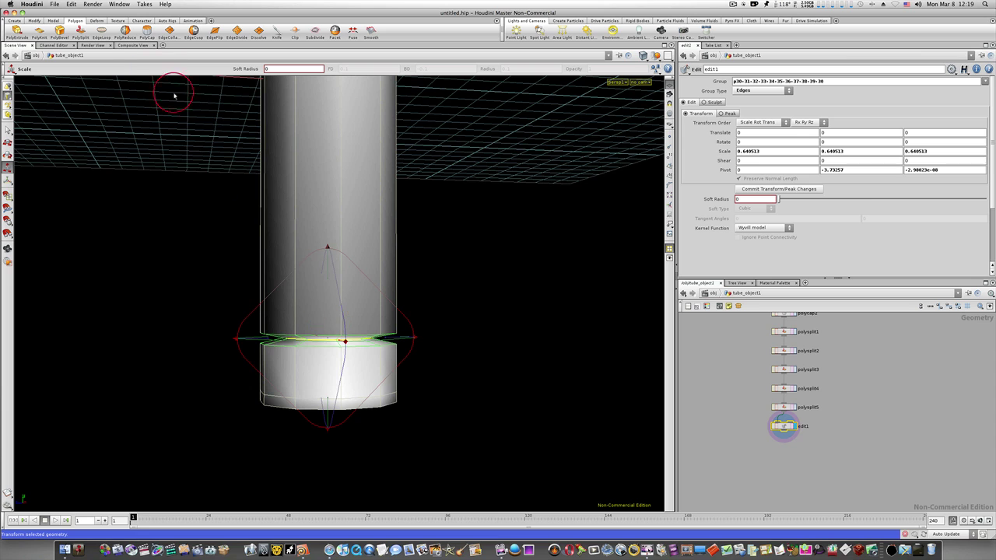
Add an EdgeLoop on the groove's lower wall at a bias of about 0.141 and one on its upper wall at about 0.244
left_click(101, 33)
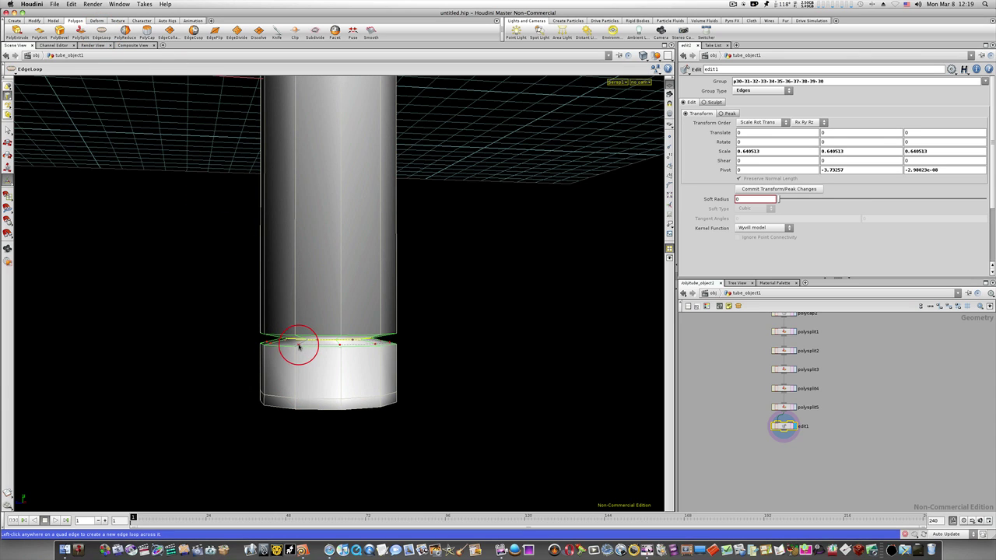
left_click_drag(298, 345, 239, 369)
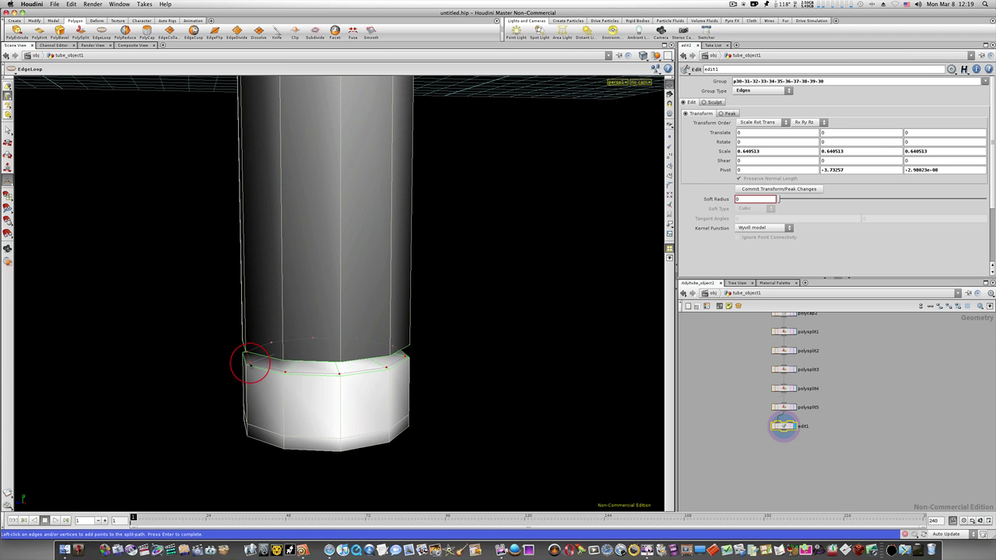
left_click(250, 364)
left_click_drag(253, 360, 254, 335)
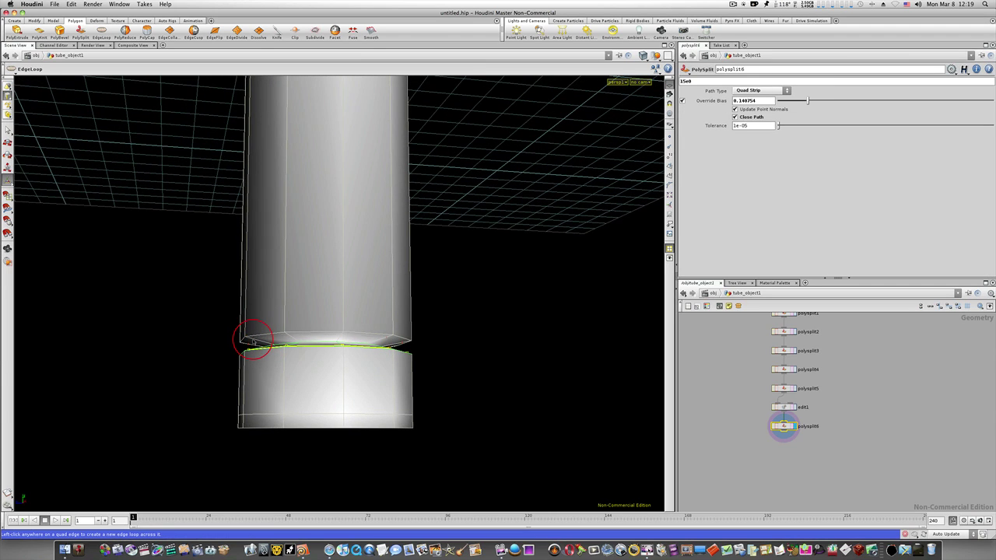
left_click(251, 340)
left_click_drag(272, 345, 274, 371)
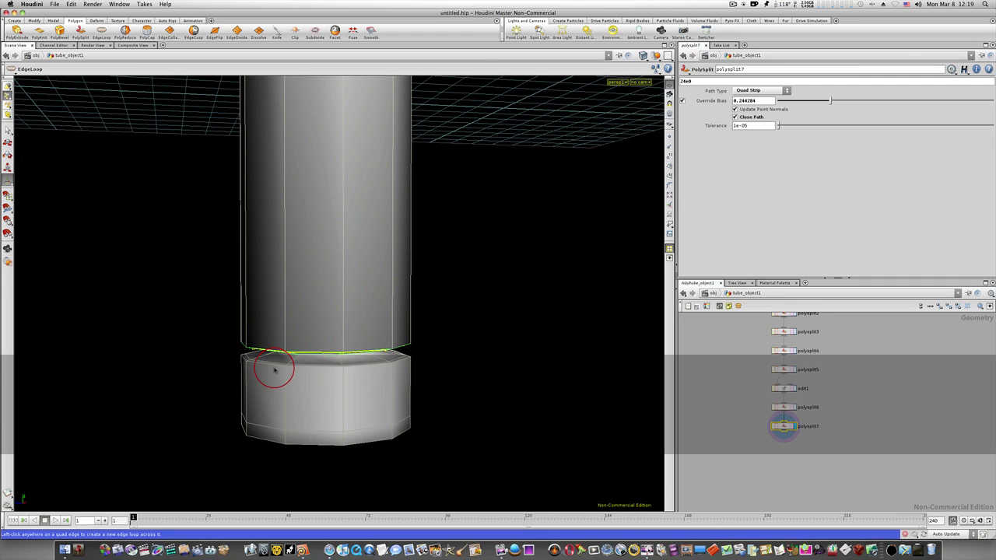
Select all points around the groove near the tube's base and activate the Scale tool on them
key("s")
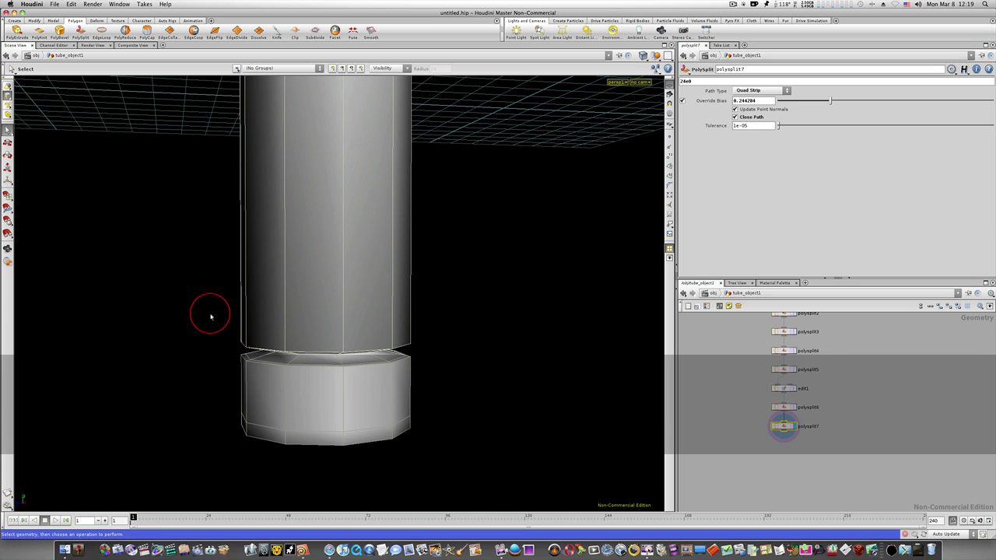
left_click_drag(262, 367, 368, 360)
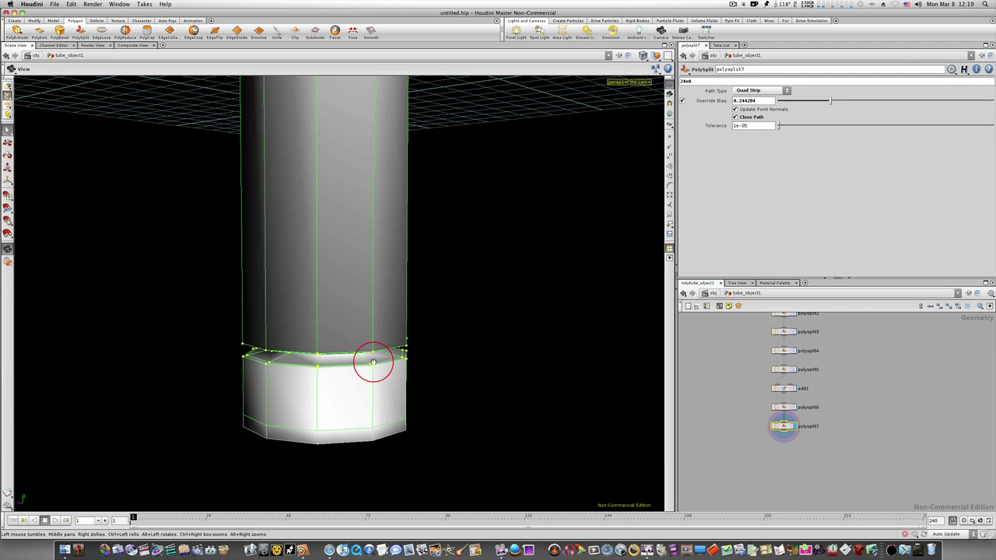
key("s")
left_click(372, 363)
key("e")
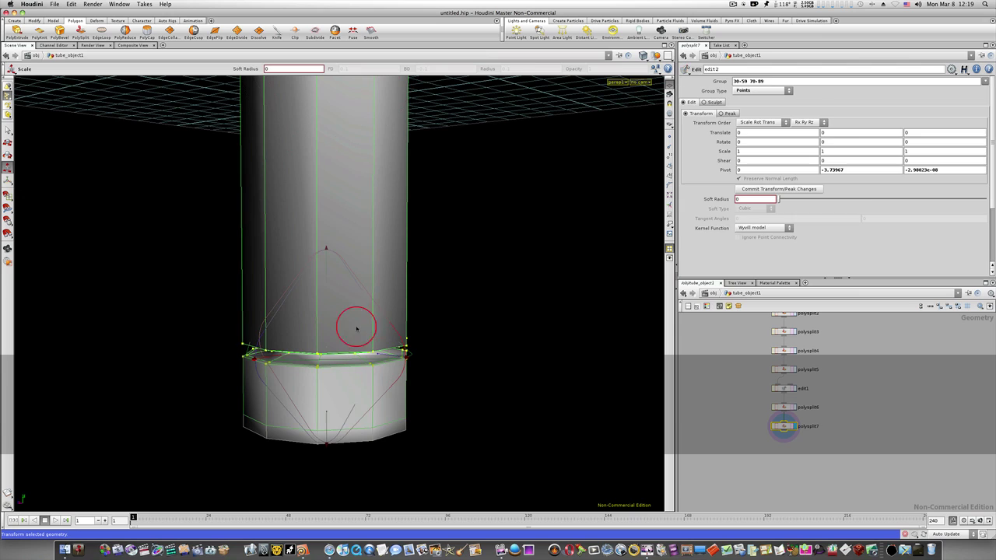
left_click_drag(327, 249, 328, 255)
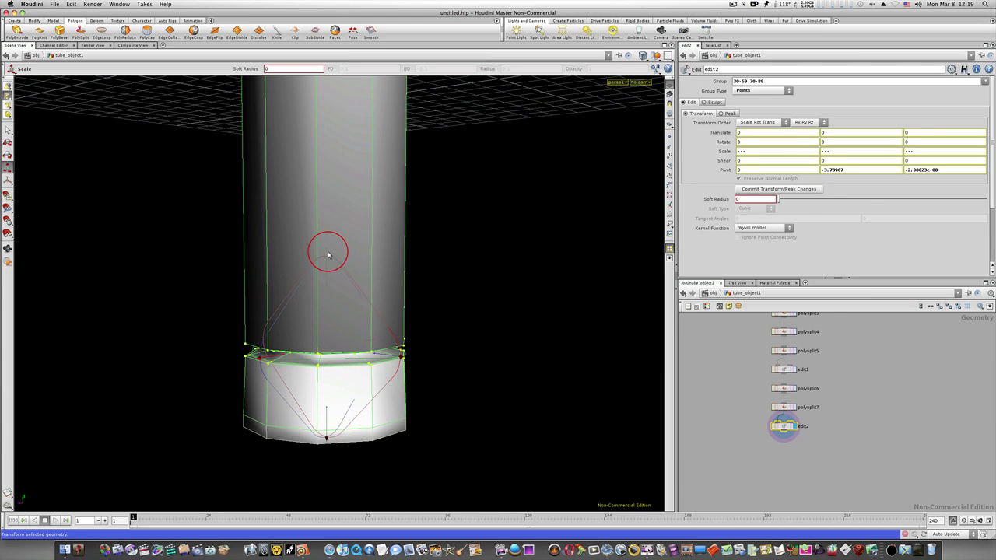
left_click_drag(327, 254, 326, 253)
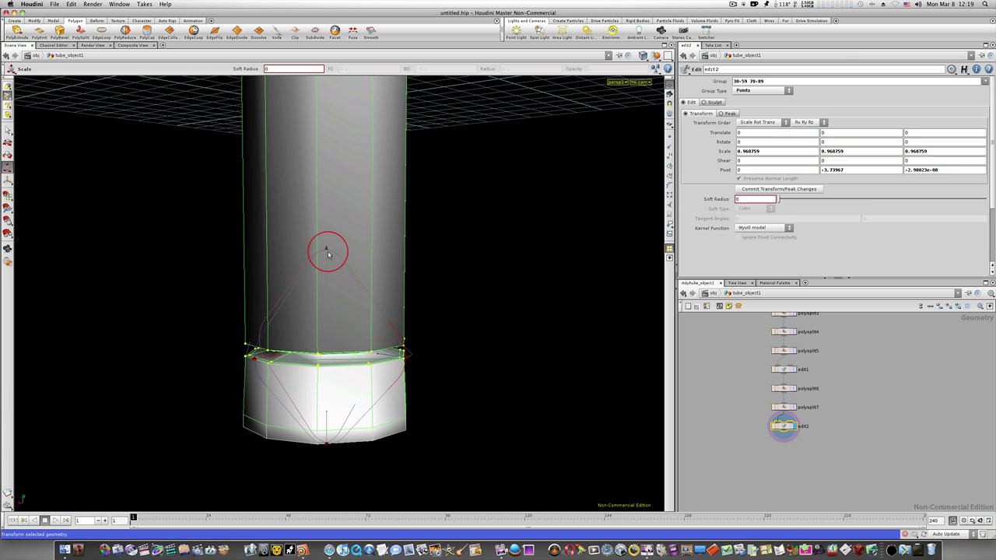
key("ctrl+z")
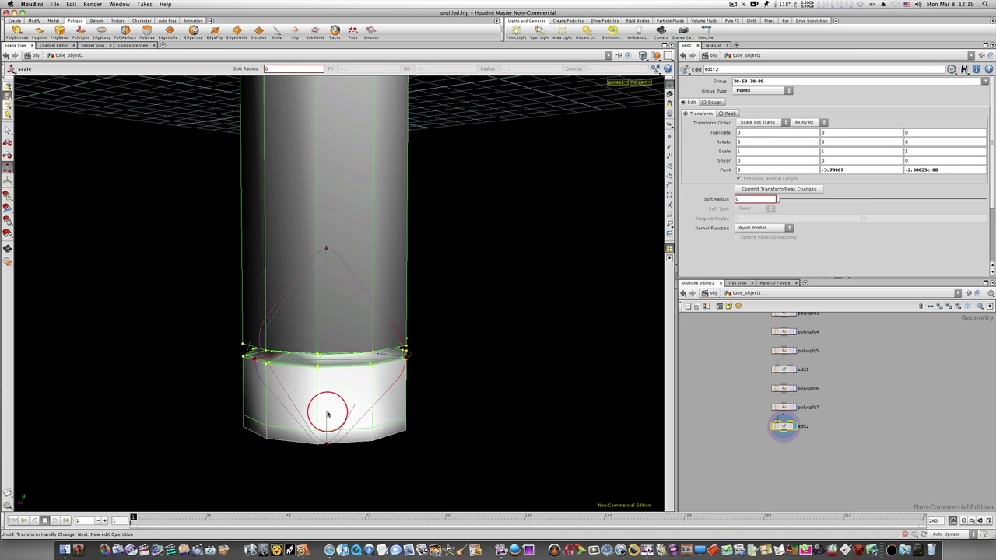
Flatten the groove points to a vertical scale of about 0.158 and add edge loops just above and just below the groove
left_click_drag(327, 415, 331, 359)
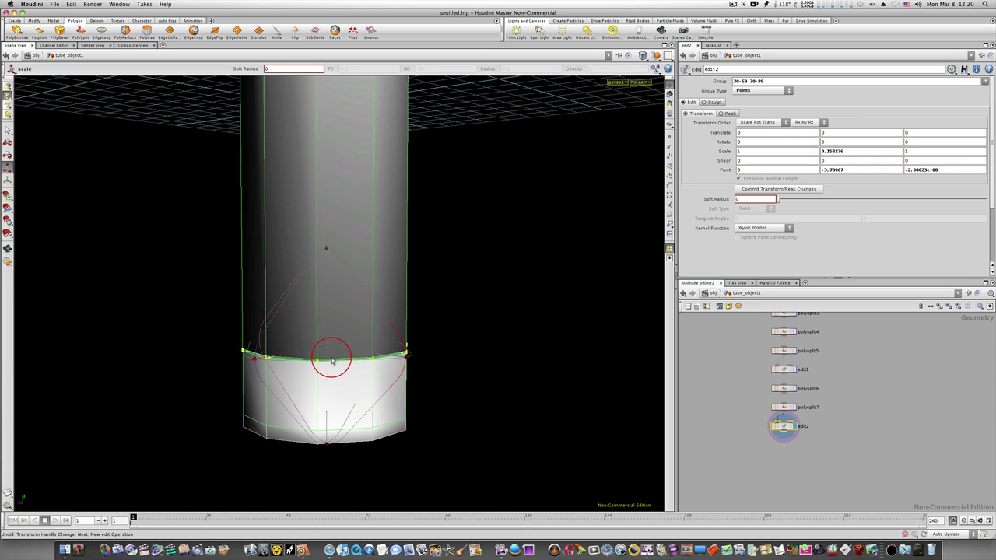
left_click(102, 35)
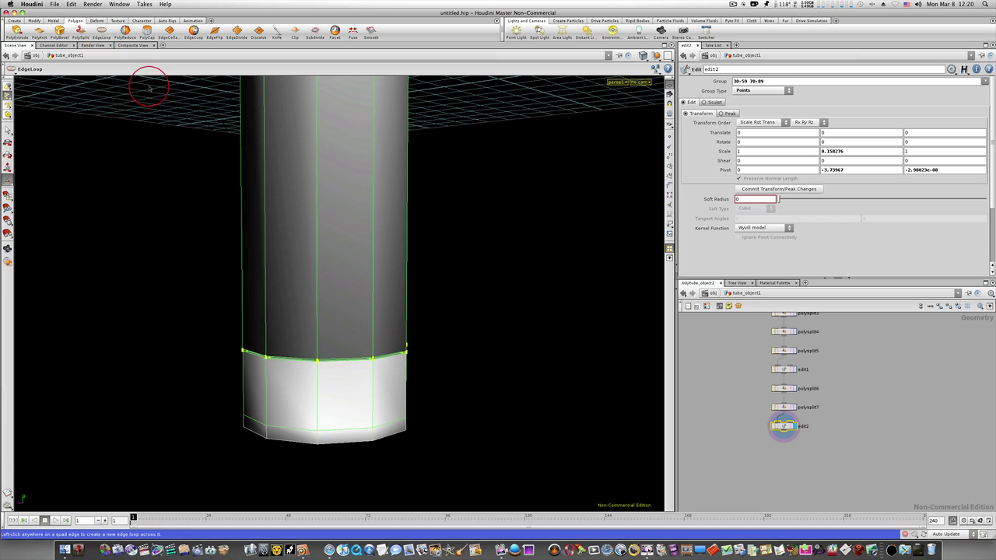
left_click(317, 358)
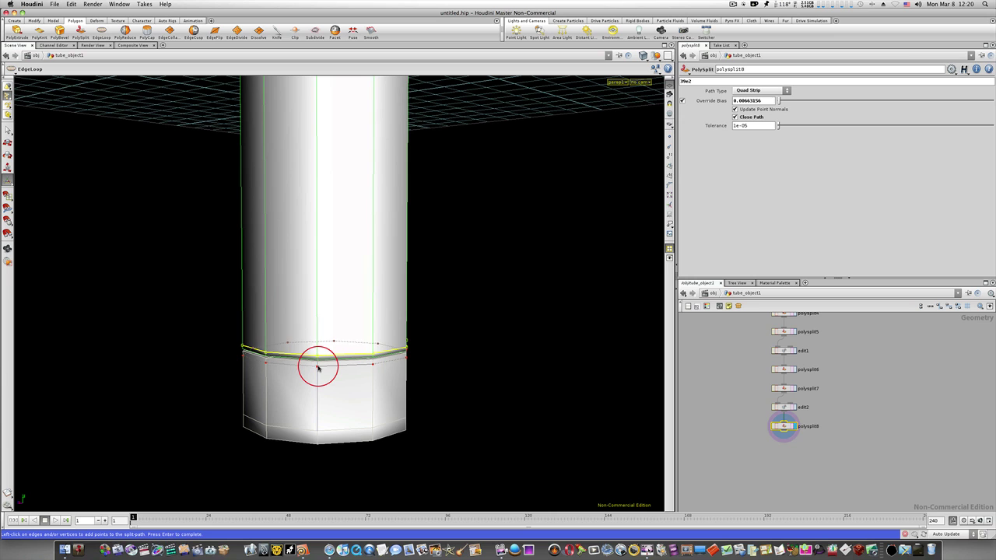
left_click(318, 368)
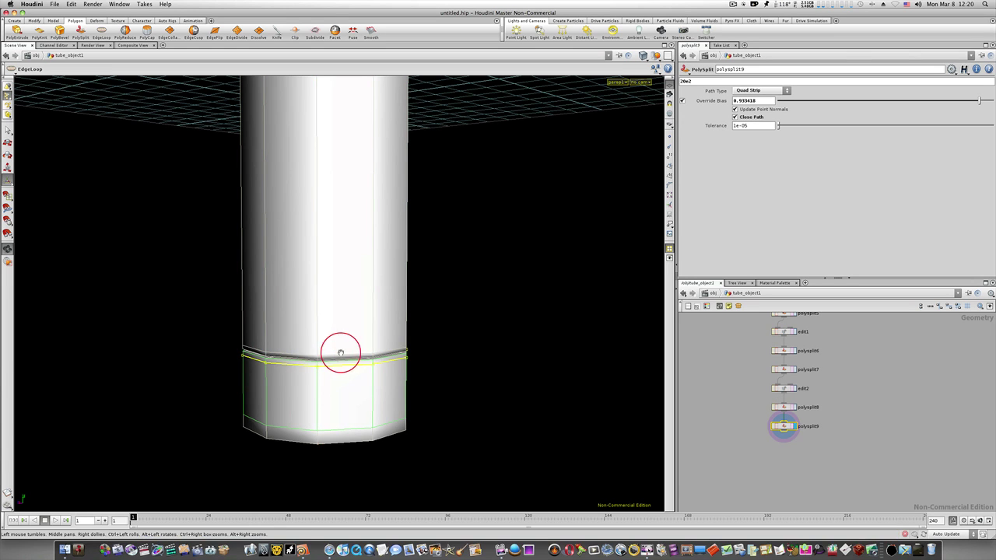
Compare the whole tube's shading with the edit2, polysplit8 and polysplit9 nodes displayed in turn
key("space")
right_click_drag(305, 355, 206, 358)
left_click_drag(207, 357, 291, 389)
left_click_drag(397, 353, 506, 366)
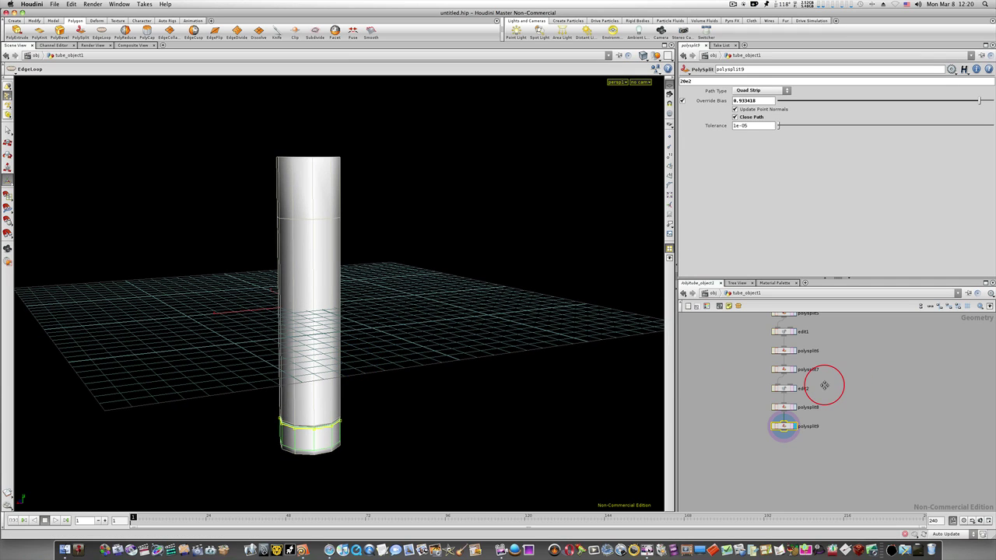
middle_click_drag(824, 386, 804, 409)
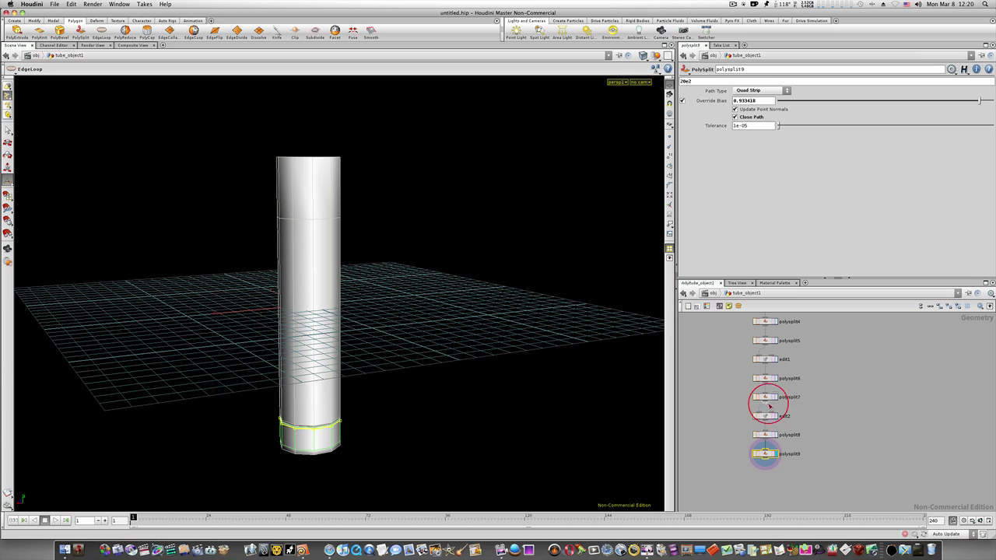
left_click(765, 416)
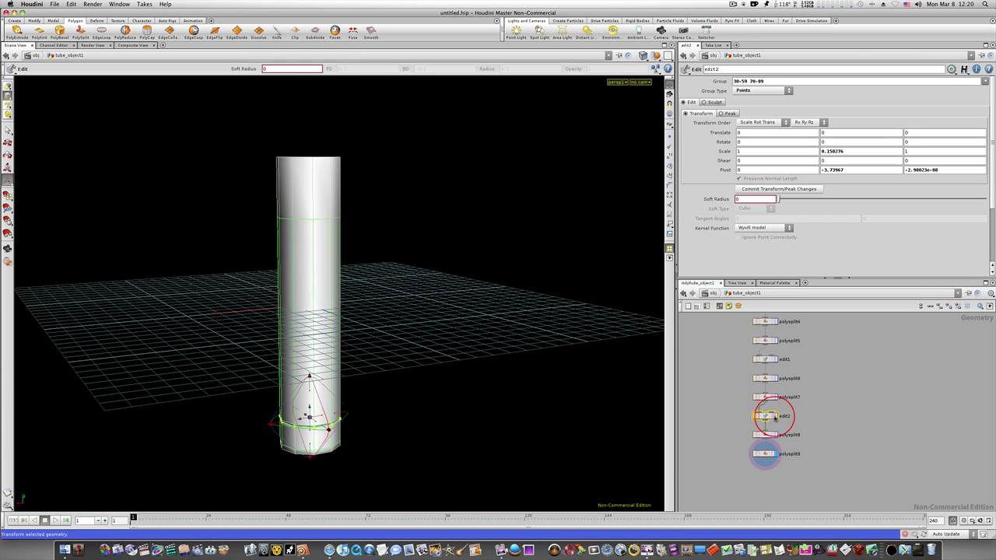
left_click(774, 417)
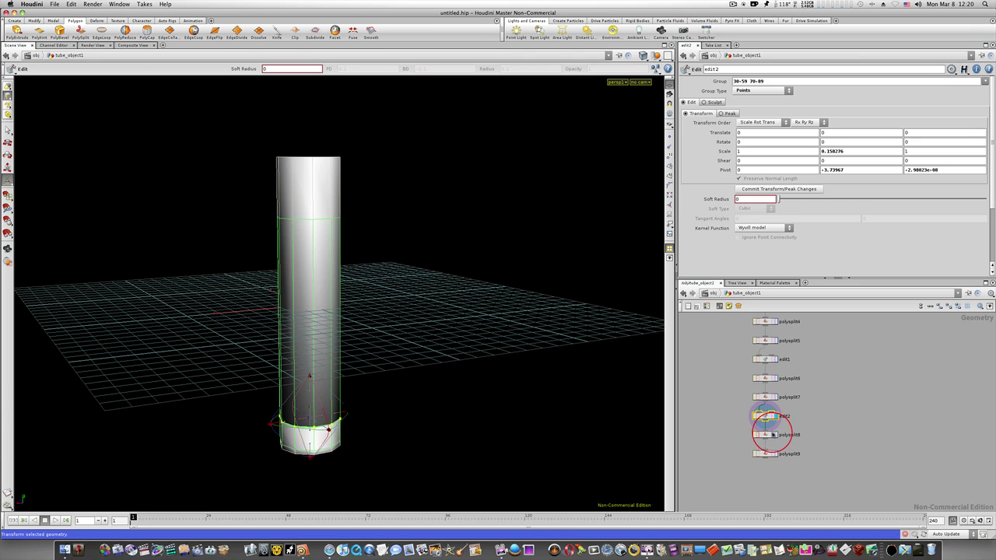
left_click(765, 435)
left_click(766, 416)
left_click(769, 436)
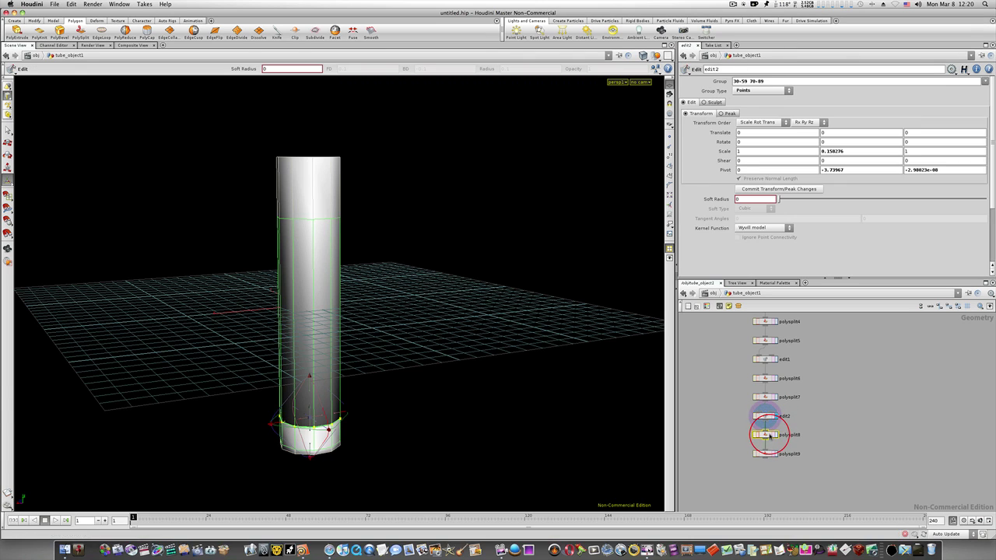
left_click(764, 453)
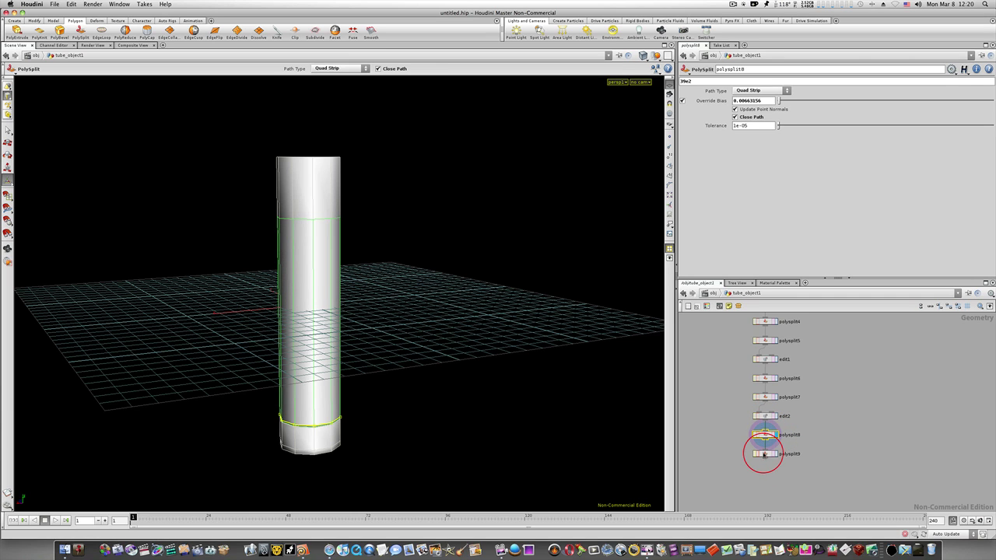
left_click(765, 453)
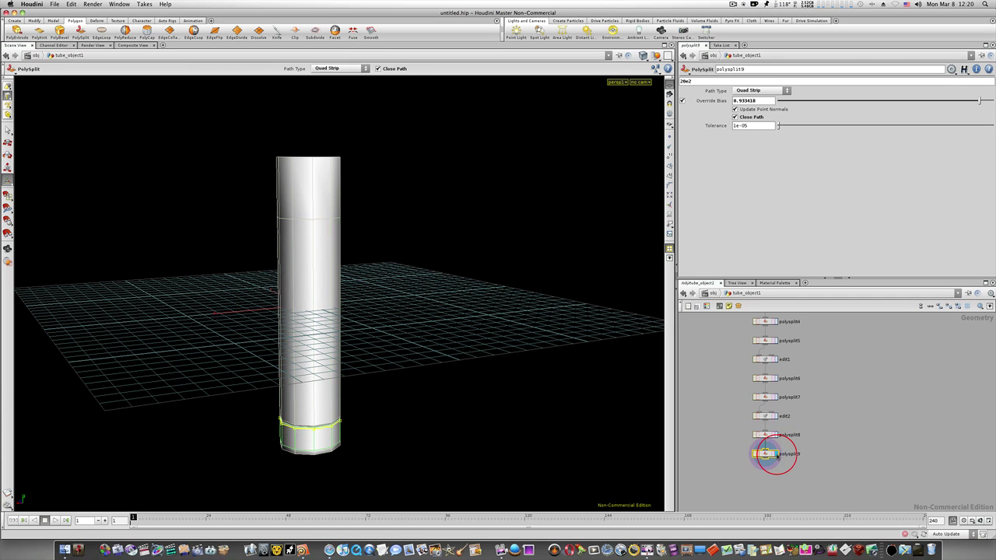
Compare the groove up close with polysplit7 displayed and with polysplit9 displayed
key("space")
right_click_drag(310, 414, 444, 428)
middle_click_drag(295, 455, 295, 359)
left_click_drag(295, 359, 334, 349)
key("Return")
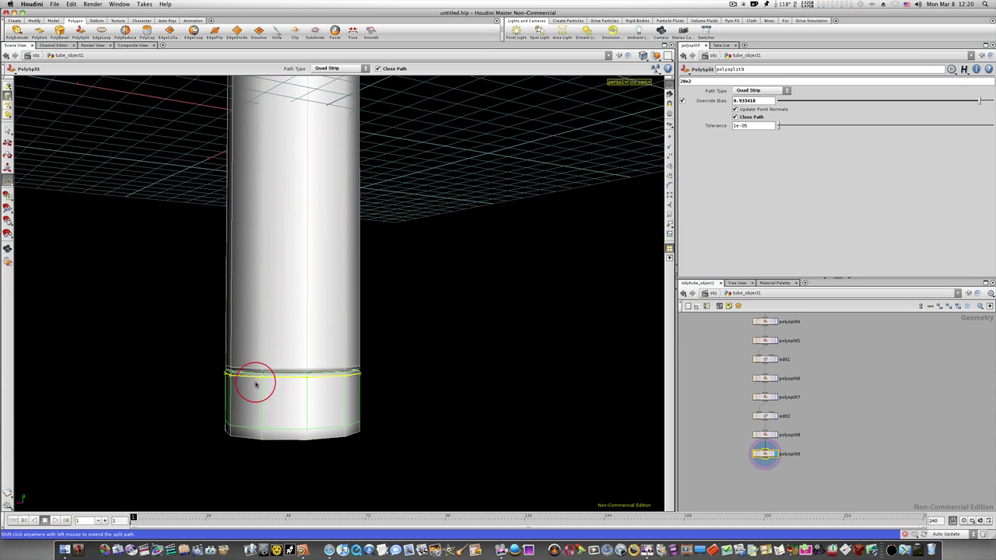
left_click(766, 397)
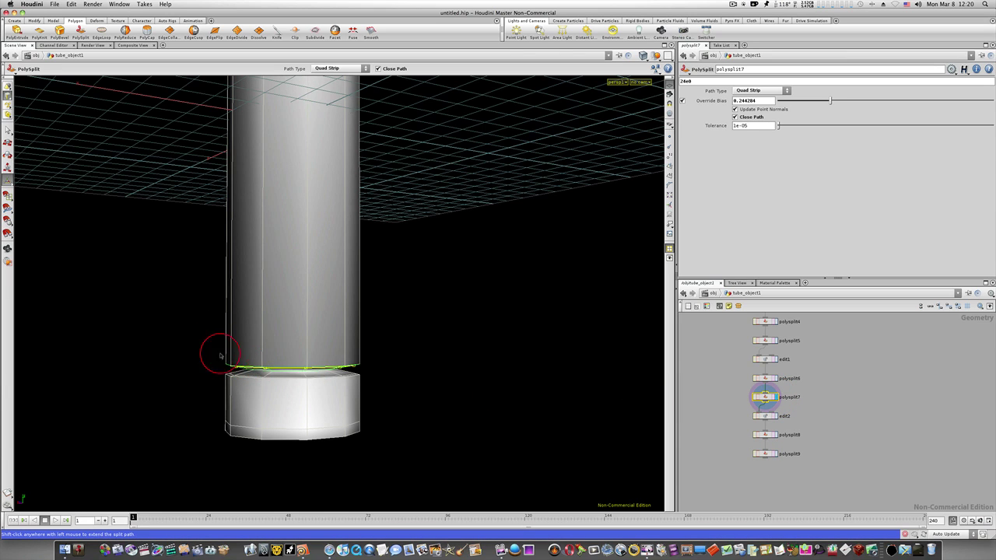
left_click(776, 455)
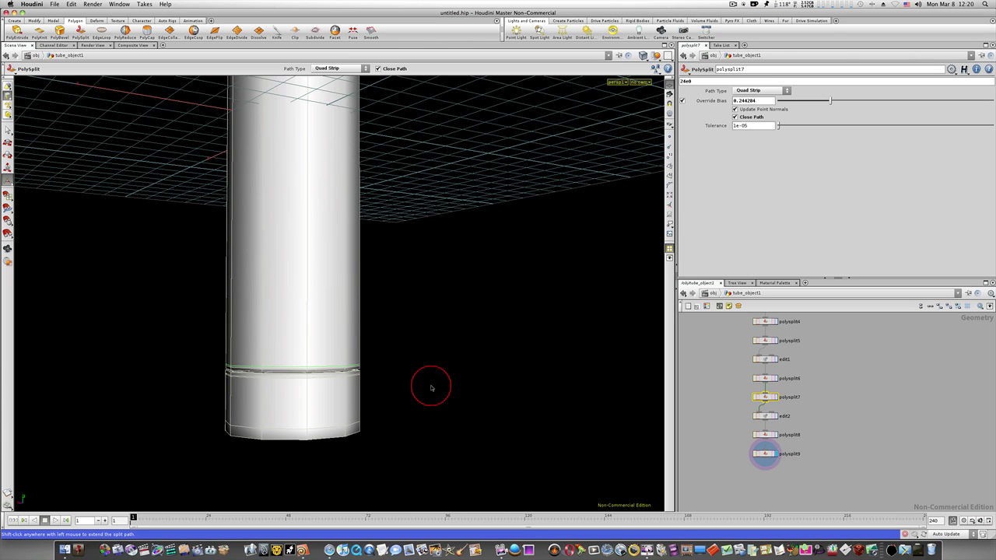
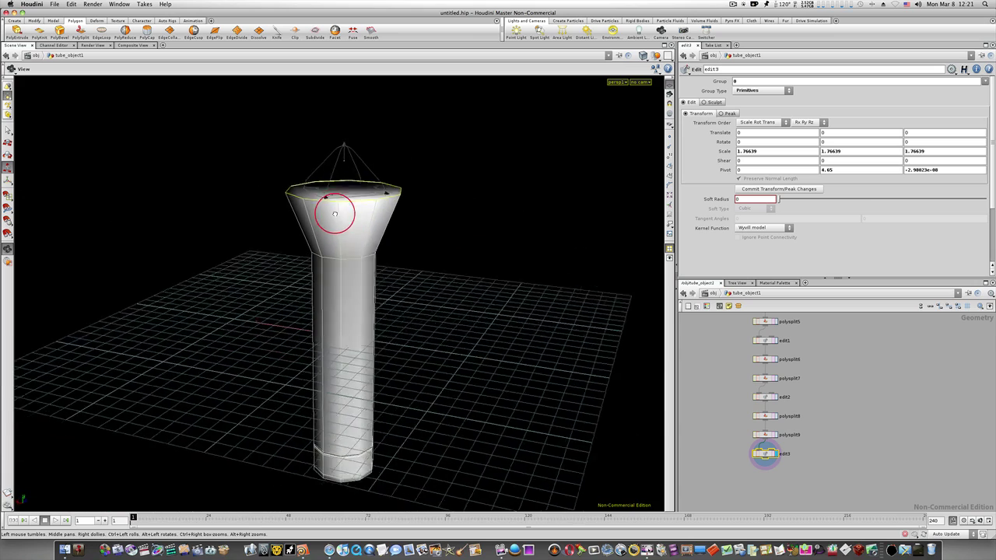
Add an edge loop around the flared head just below its upper rim with EdgeLoop
key("e")
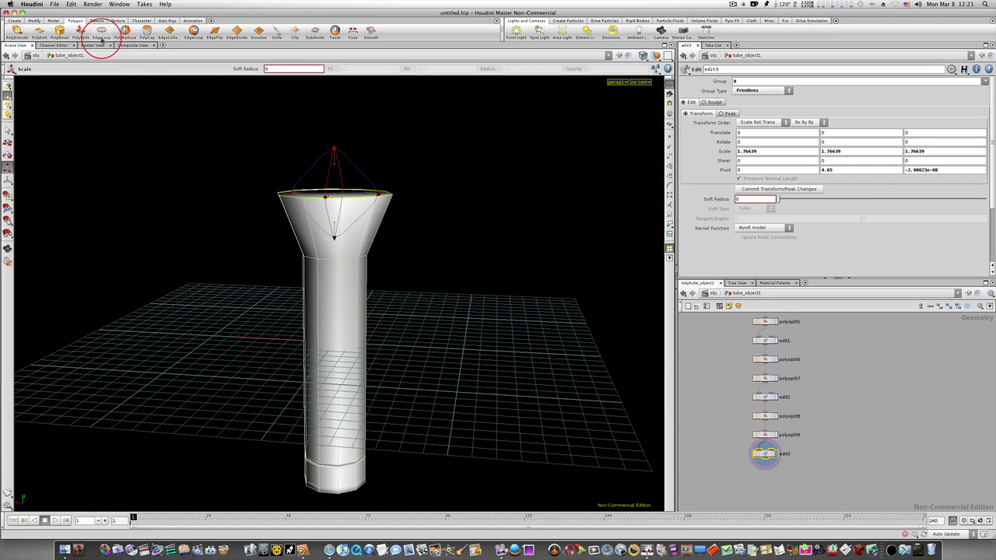
left_click(101, 32)
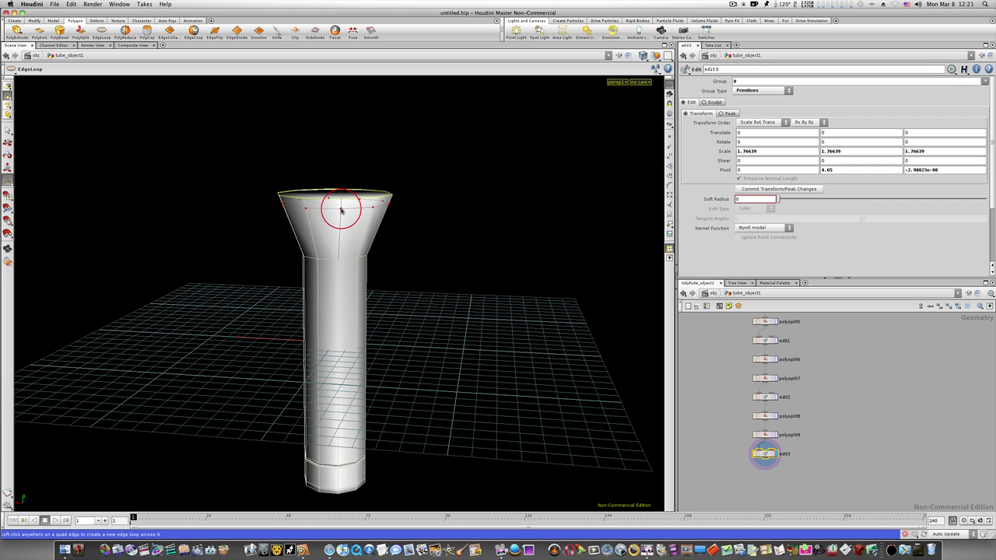
left_click(341, 209)
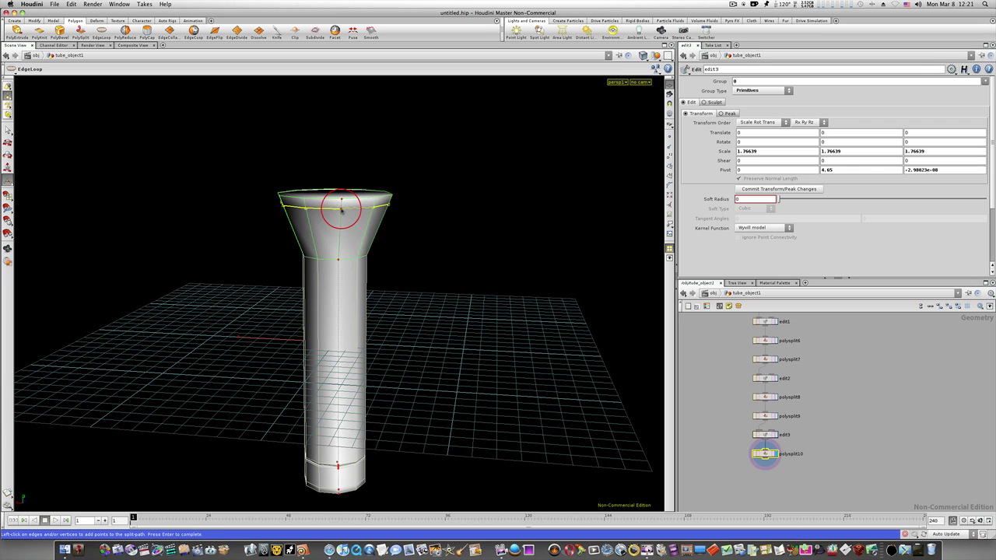
Add edge loops just above and just below the neck where the flared head meets the shaft
left_click(339, 258)
left_click(338, 263)
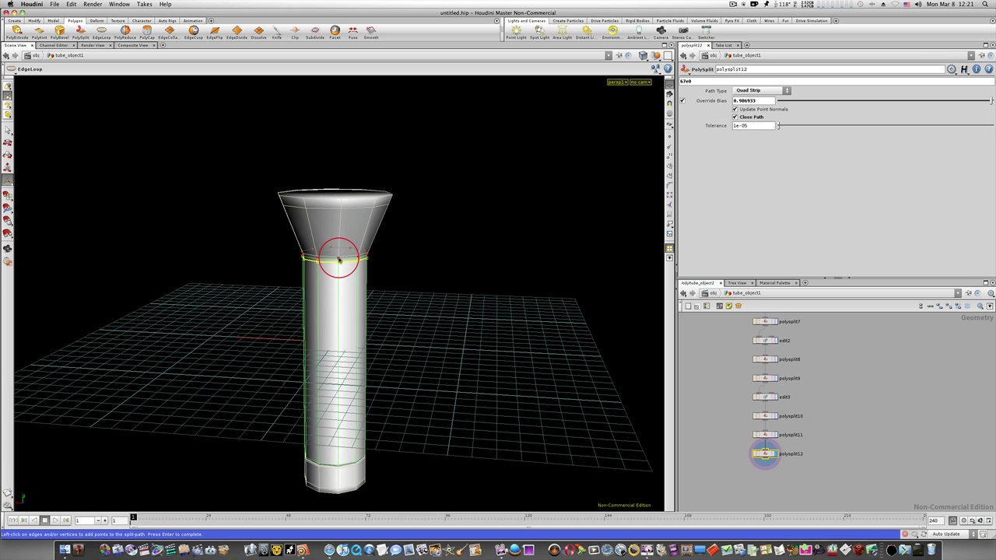
key("s")
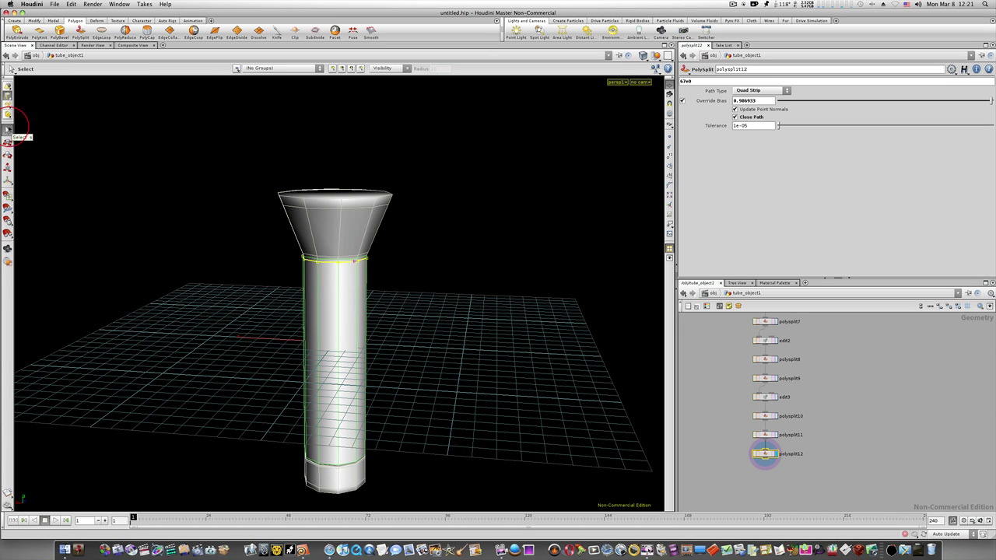
Select the edge loop just below the head's rim and scale it uniformly to about 1.077
key("s")
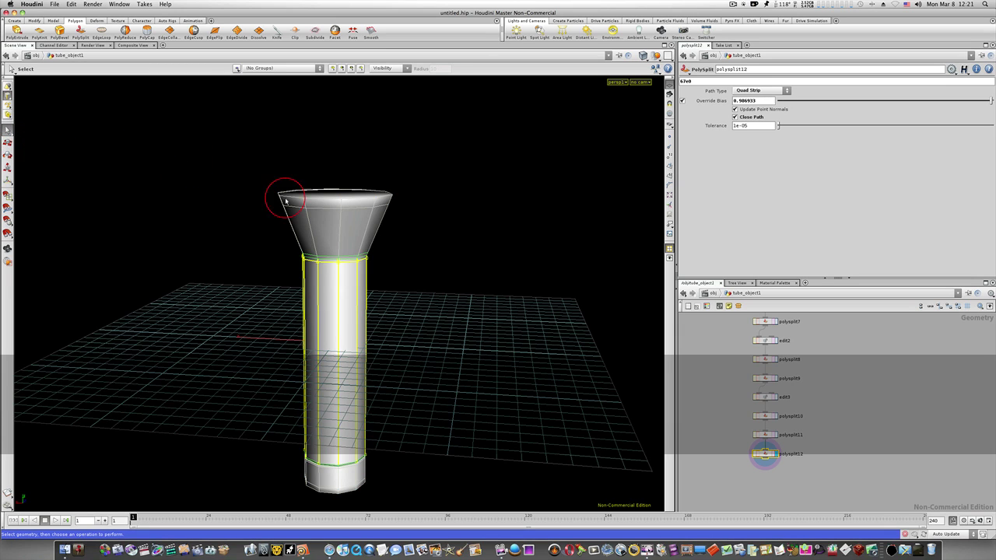
left_click(327, 211)
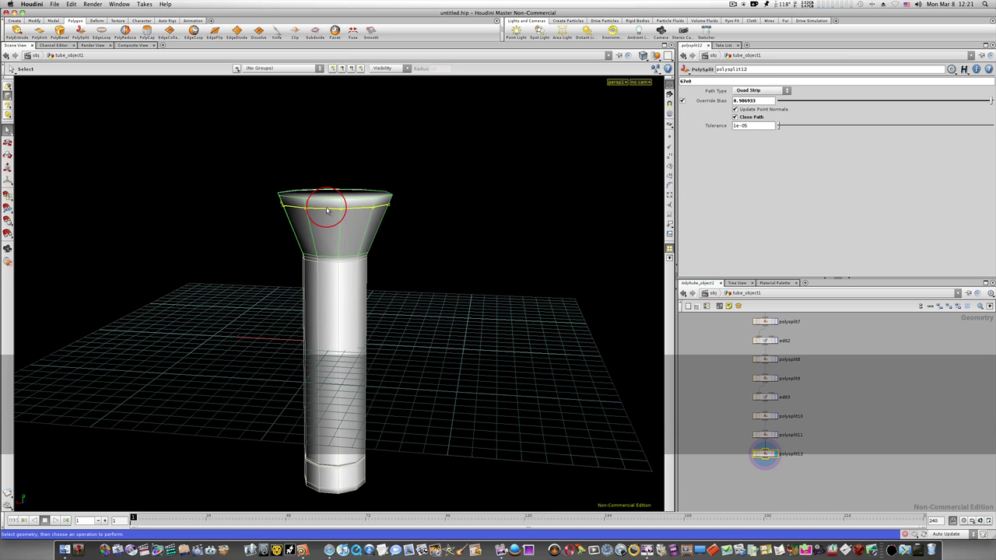
key("e")
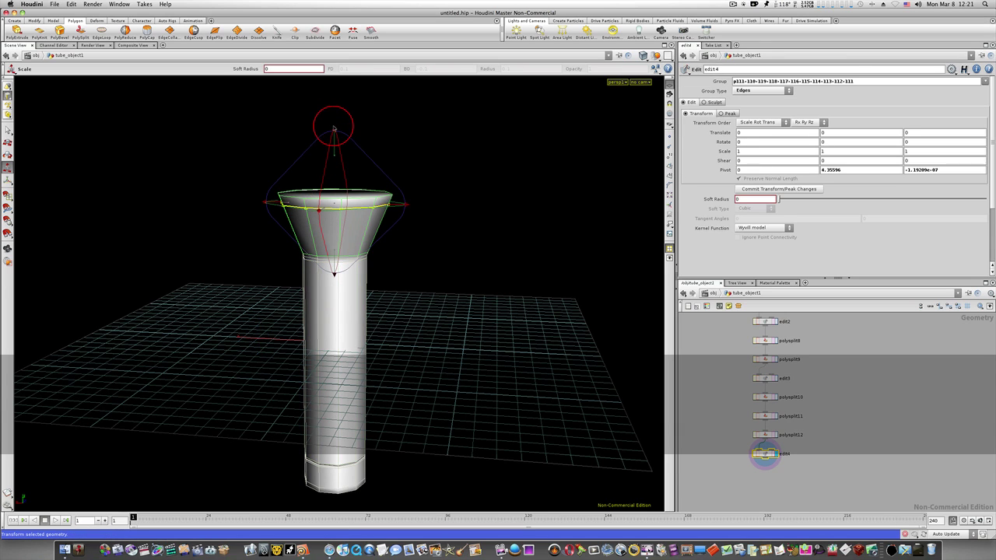
left_click_drag(334, 130, 336, 127)
mouse_move(364, 184)
left_mouse_down("alt")
mouse_move(263, 184)
mouse_move(389, 200)
mouse_move(350, 171)
left_mouse_up("alt")
key("e")
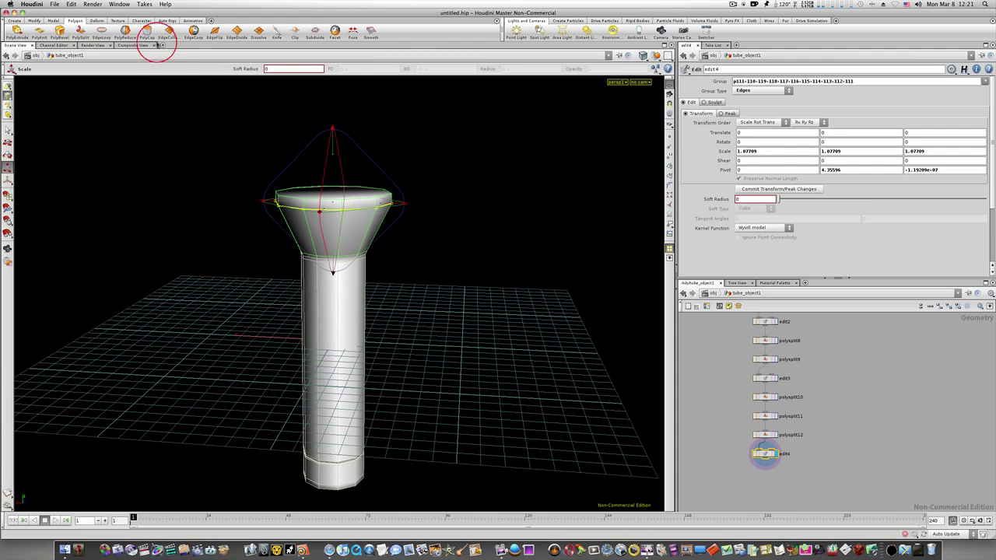
Add edge loops around the head near its upper rim and just above and just below the widened edge with EdgeLoop
left_click(101, 31)
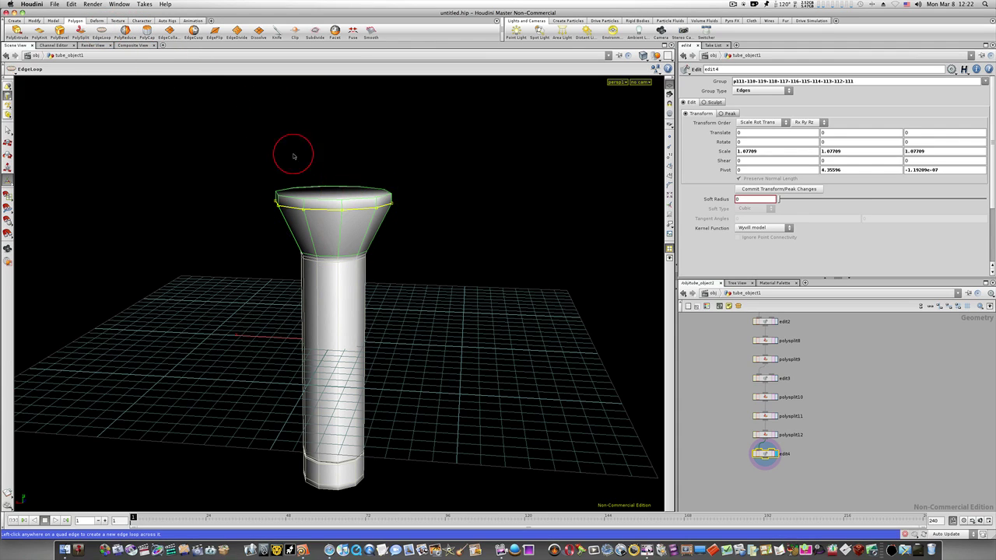
left_click(342, 204)
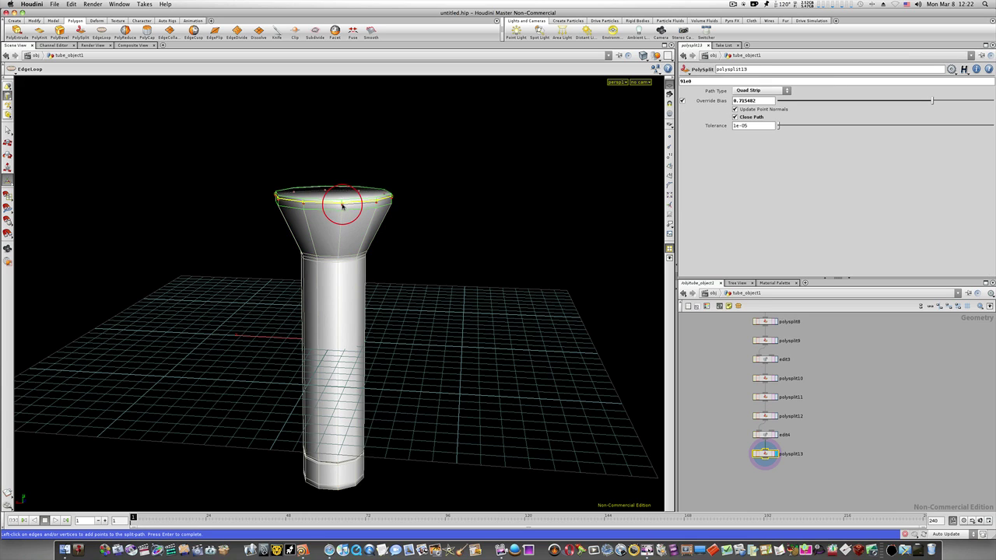
left_click(342, 209)
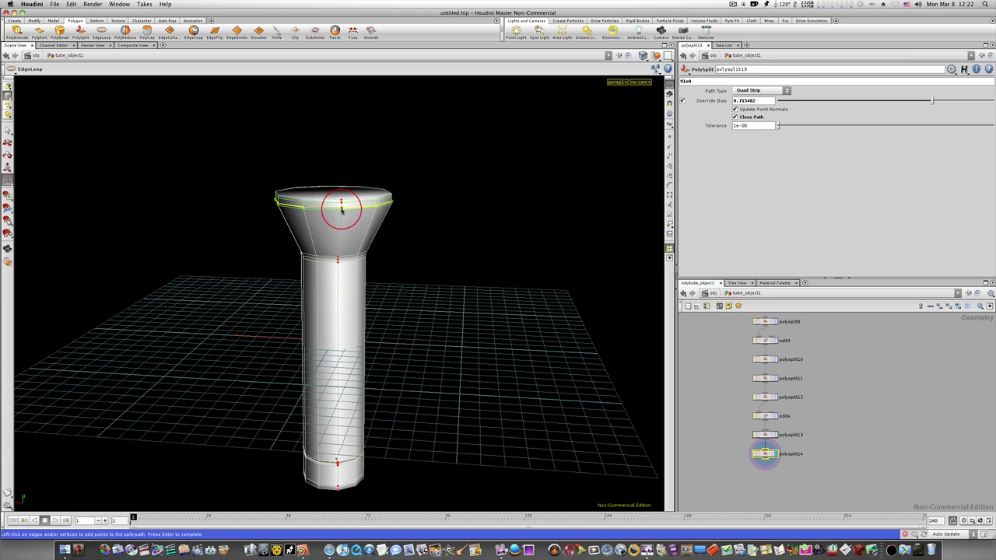
left_click(342, 213)
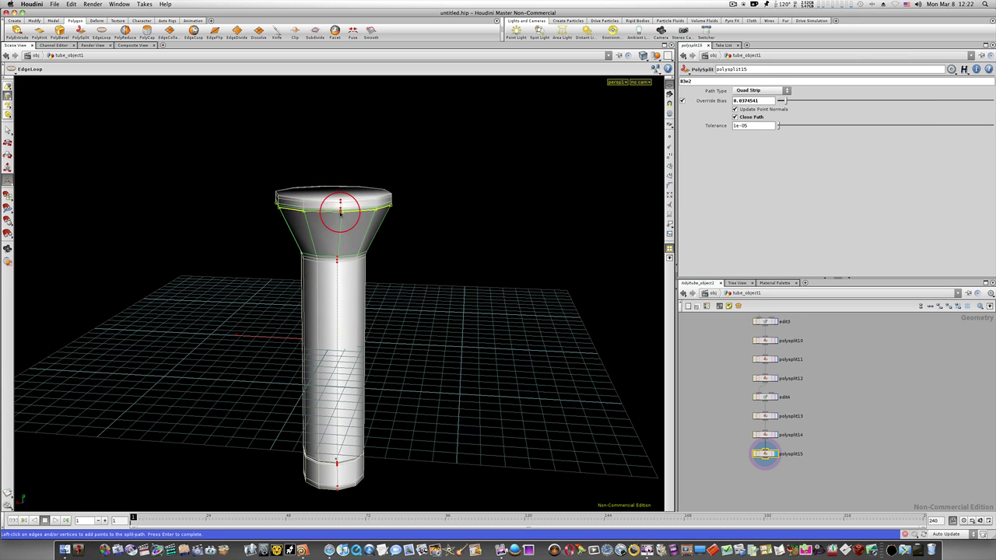
Bevel the edges of the head's top cap with a flat PolyBevel at a relative inset of 0.065
key("space")
right_click_drag(329, 207, 536, 229)
middle_click_drag(391, 197, 355, 278)
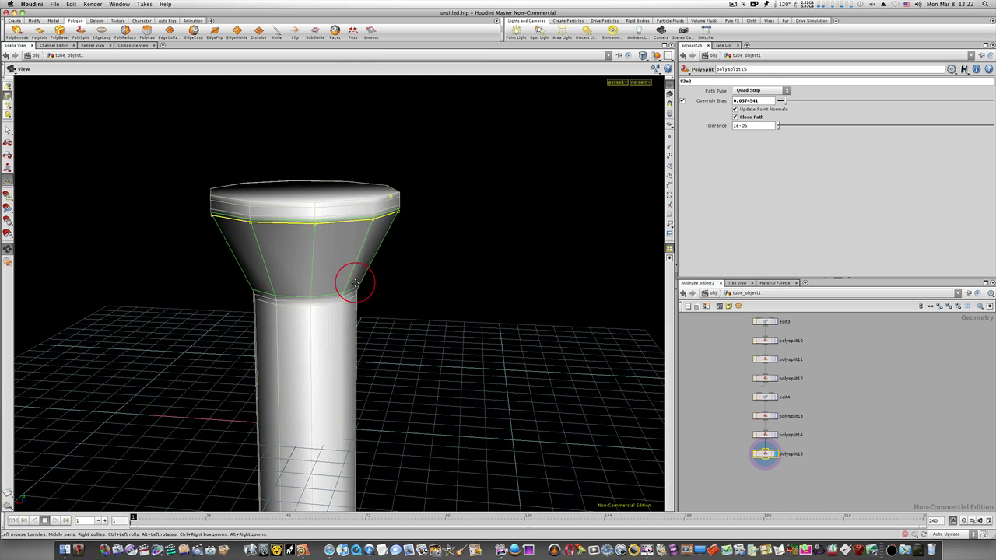
key("s")
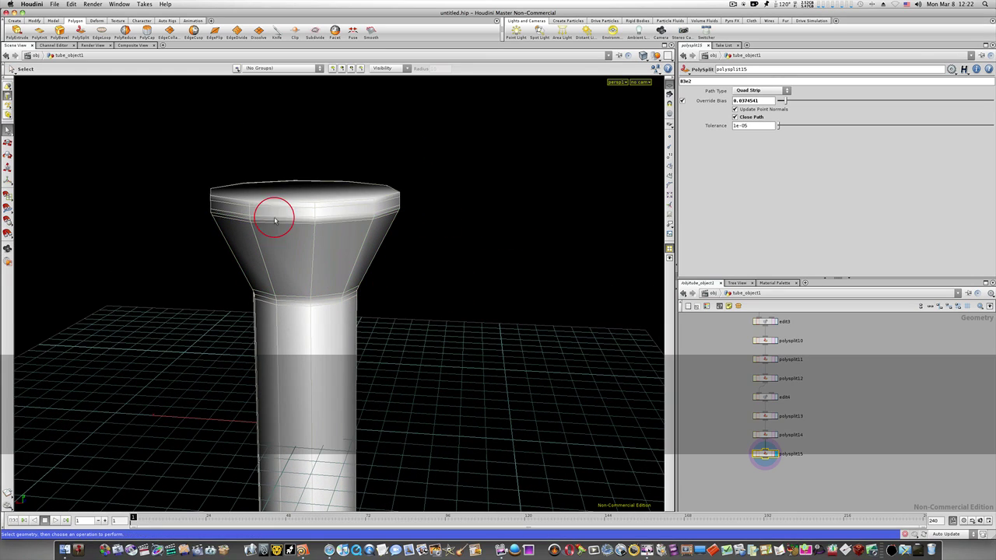
key("Escape")
right_click_drag(275, 220, 465, 244)
key("s")
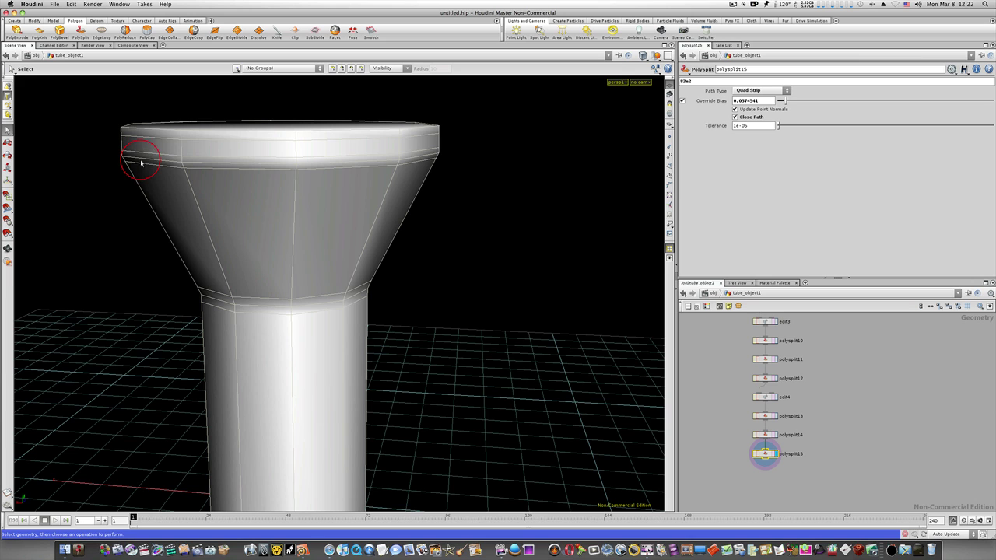
left_click_drag(252, 174, 219, 231)
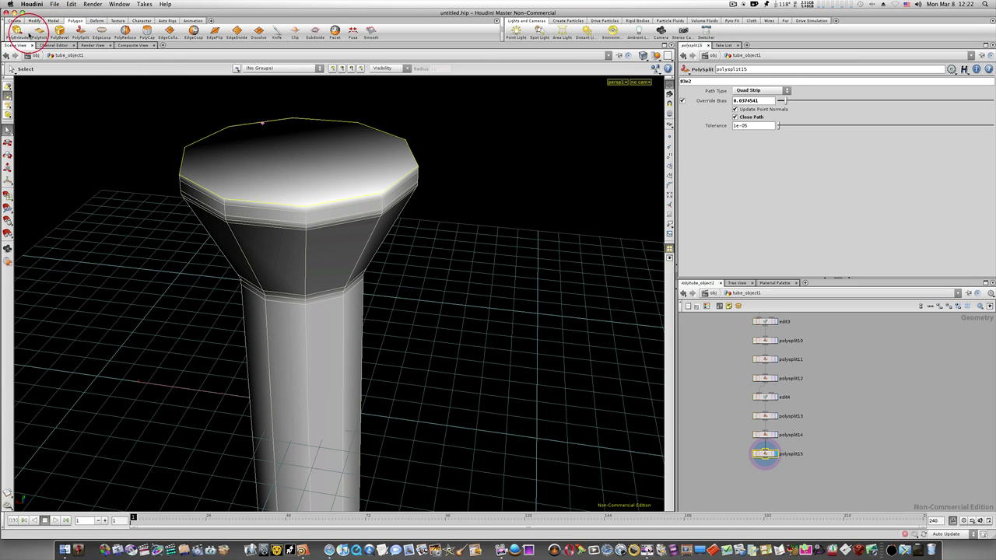
left_click(60, 29)
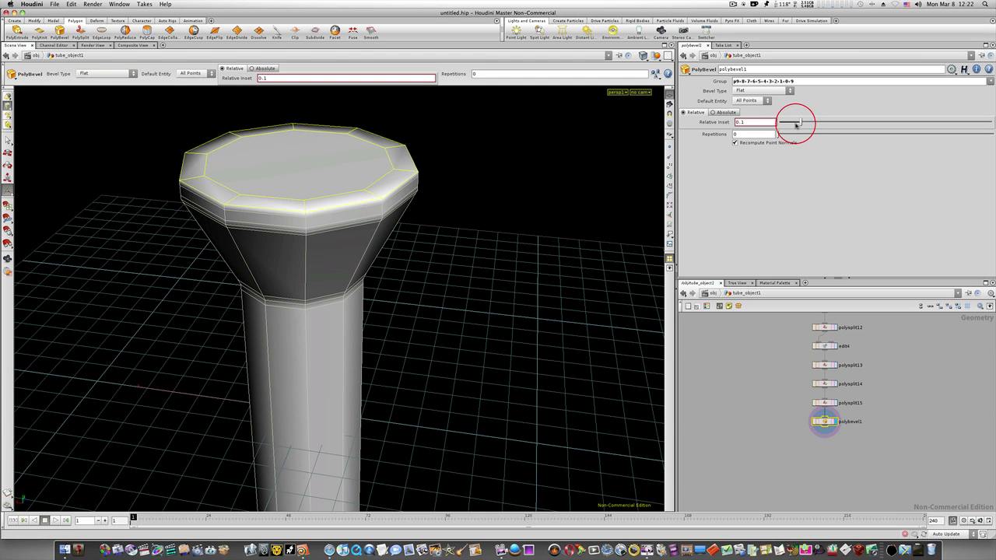
mouse_move(801, 123)
left_mouse_down()
mouse_move(830, 124)
mouse_move(792, 125)
left_mouse_up()
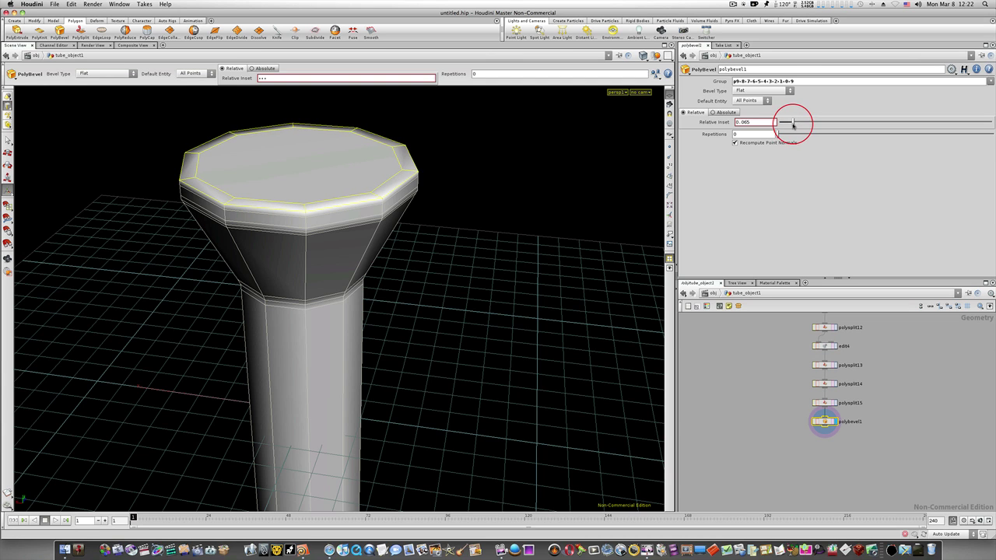
key("Escape")
left_click_drag(493, 256, 400, 269)
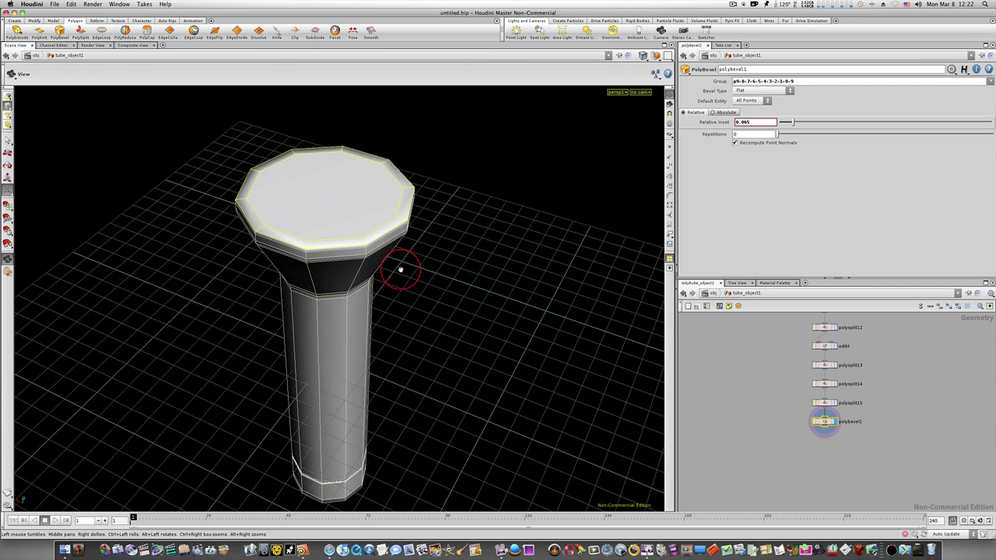
key("Return")
Extrude the inner top face of the head about 0.251 inward and extrude it again about 0.247 back outward
key("s")
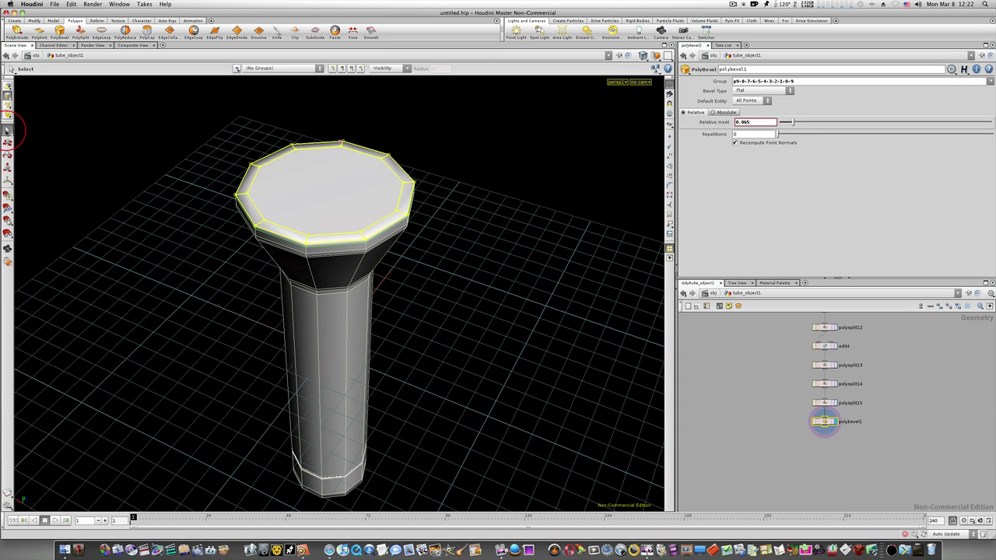
left_click(7, 130)
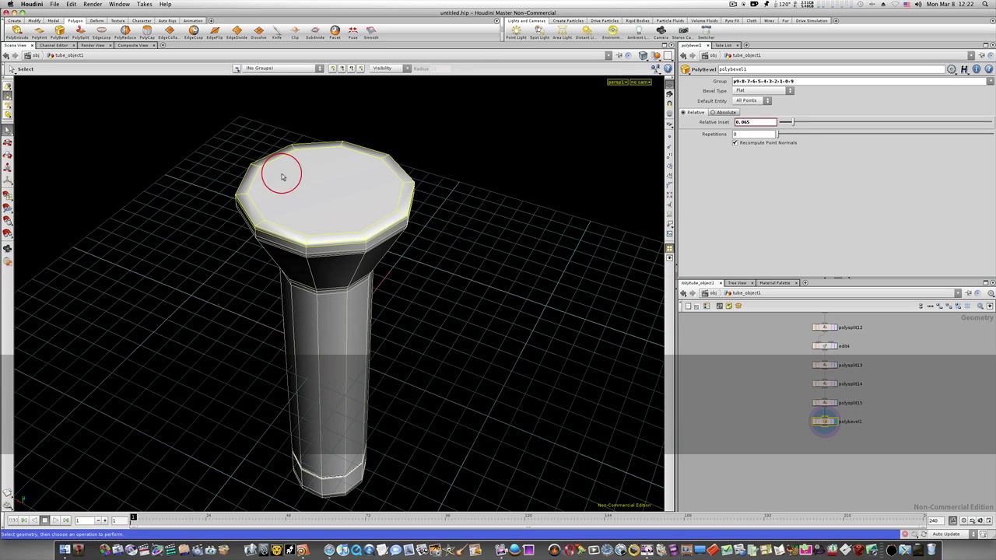
left_click(306, 192)
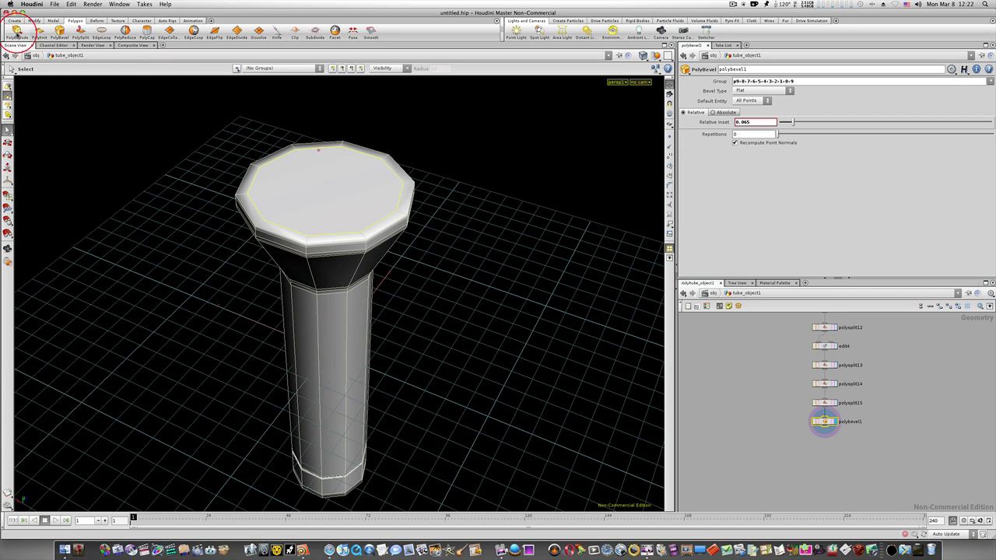
left_click(16, 31)
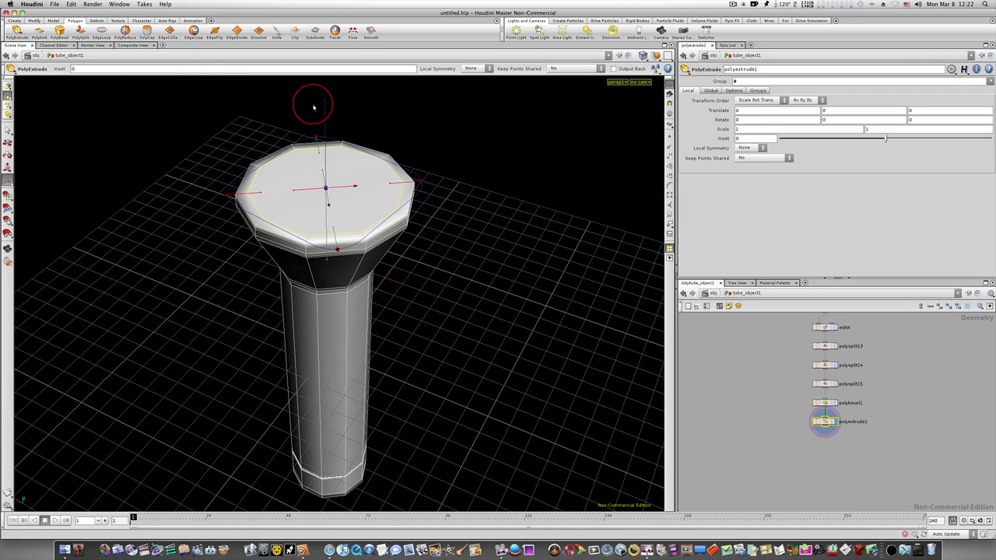
left_click_drag(324, 104, 325, 116)
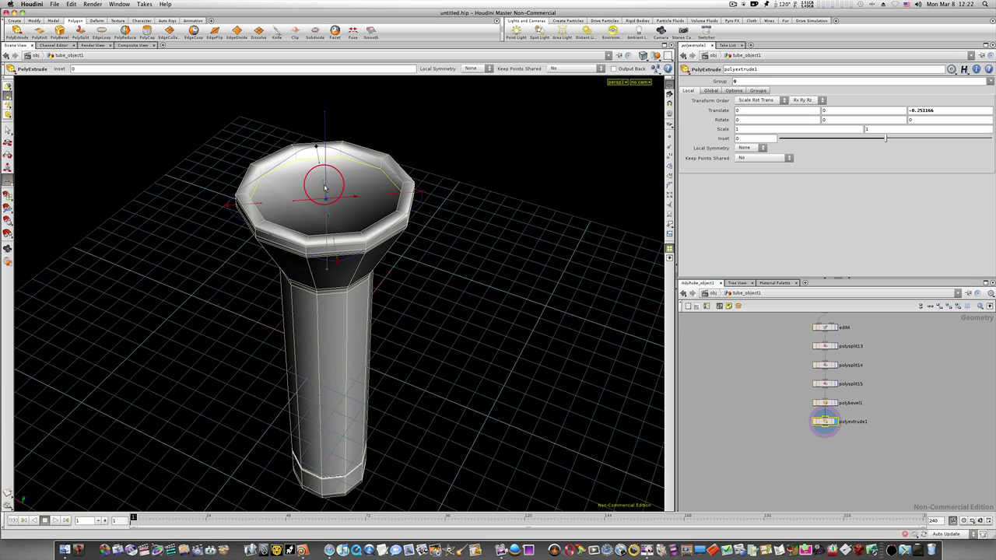
key("q")
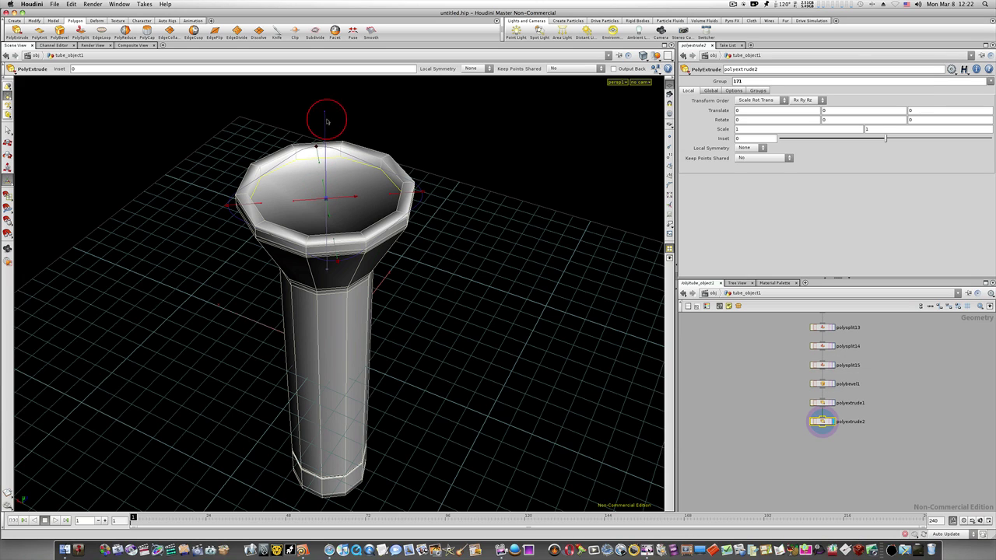
mouse_move(326, 127)
left_mouse_down()
mouse_move(325, 111)
mouse_move(325, 137)
left_mouse_up()
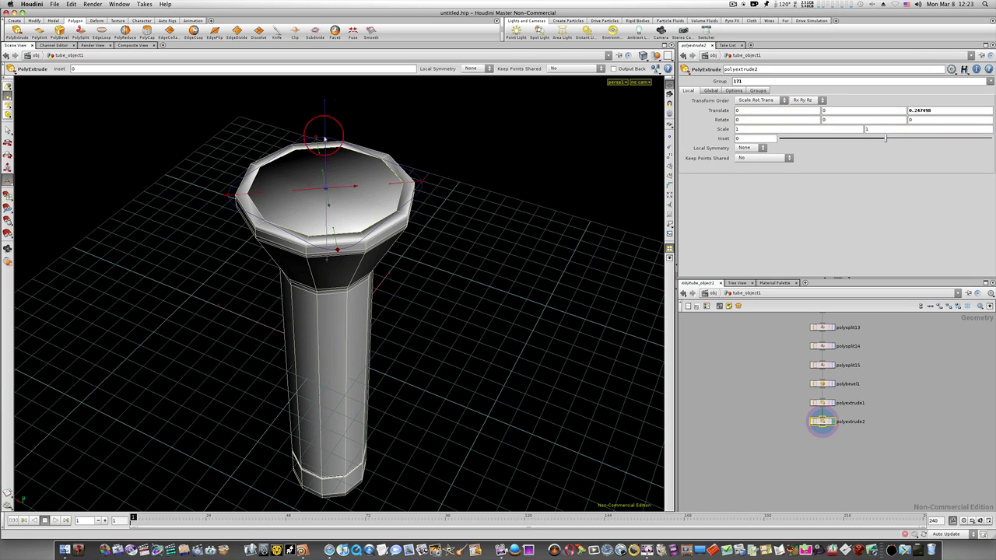
Add two edge loops around the head's top rim ring, with biases of about 0.827 and 0.707
left_click(101, 31)
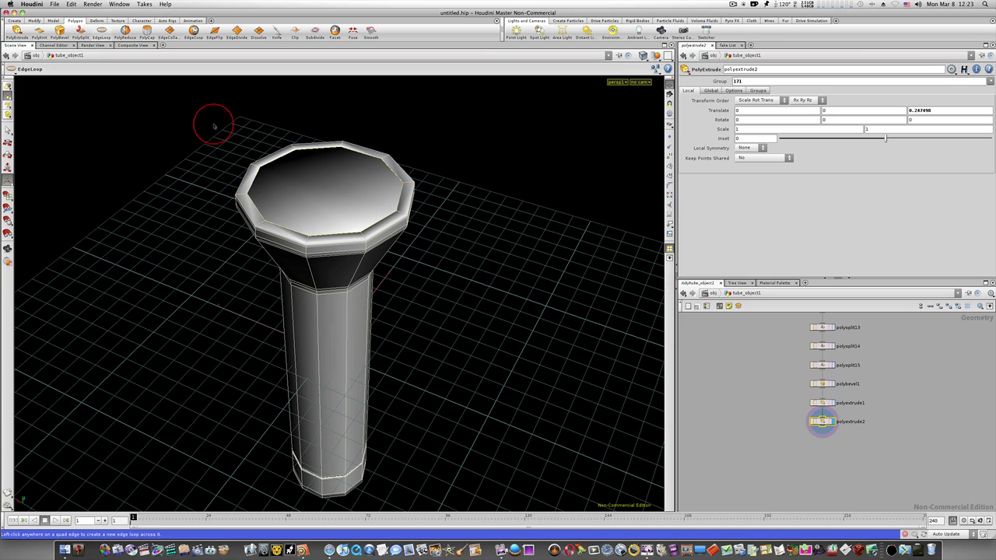
left_click(245, 196)
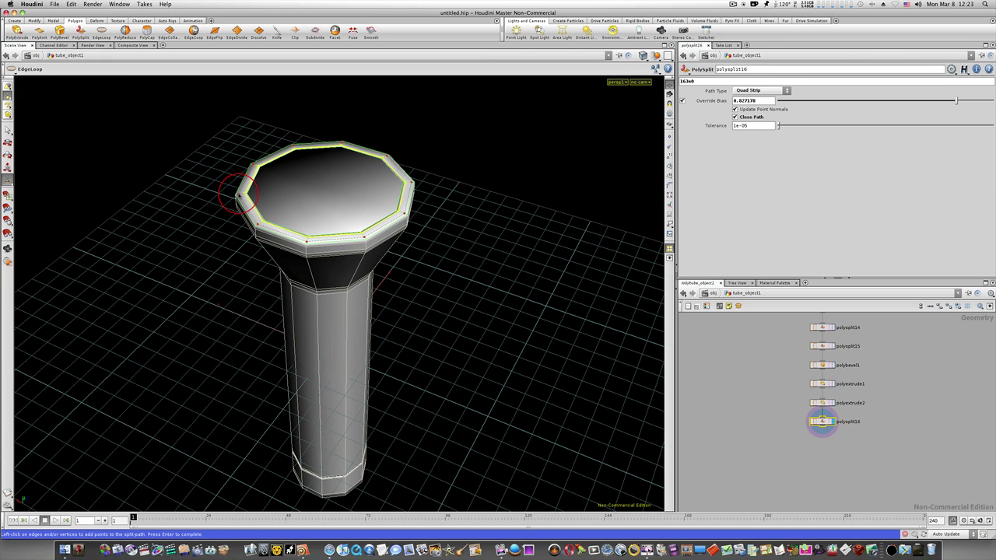
left_click(237, 194)
Subdivide the whole tube object with a depth of 2
key("Escape")
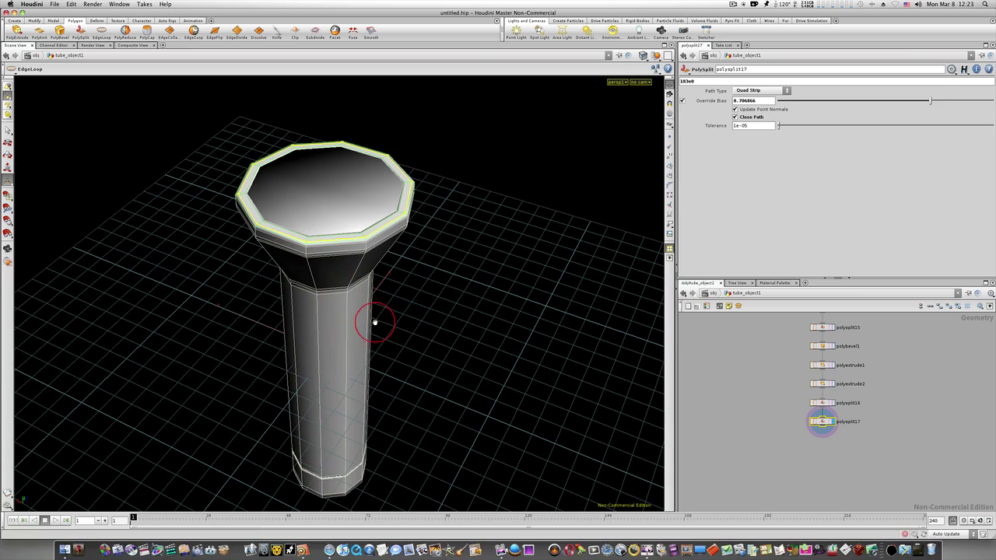
left_click_drag(373, 320, 431, 296)
right_click_drag(430, 296, 203, 300)
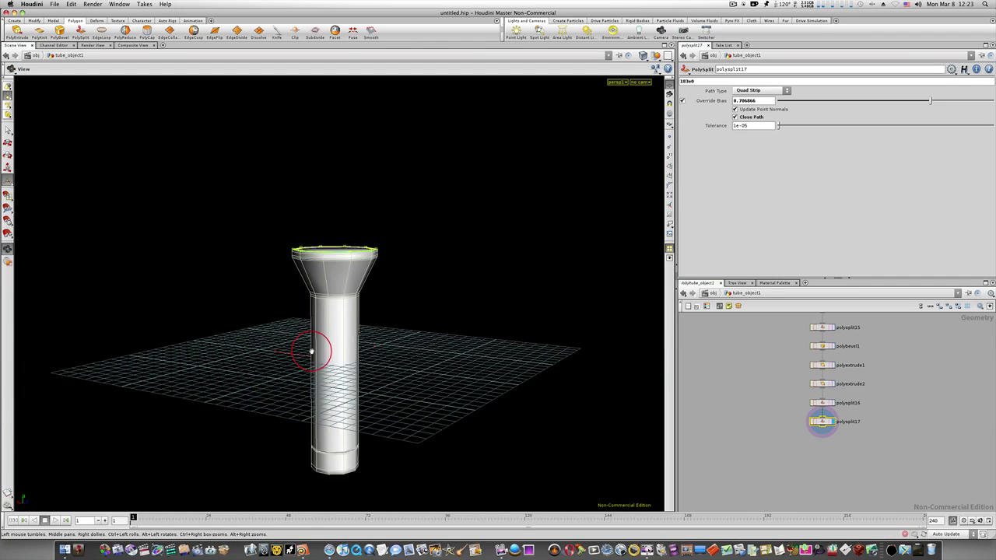
middle_click_drag(312, 350, 281, 264)
left_click_drag(385, 330, 396, 338)
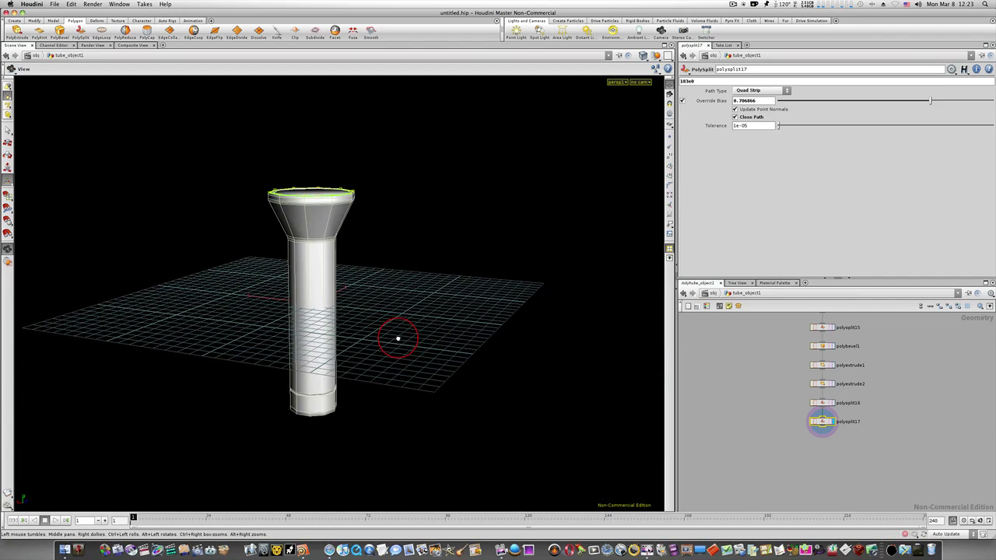
key("Return")
key("s")
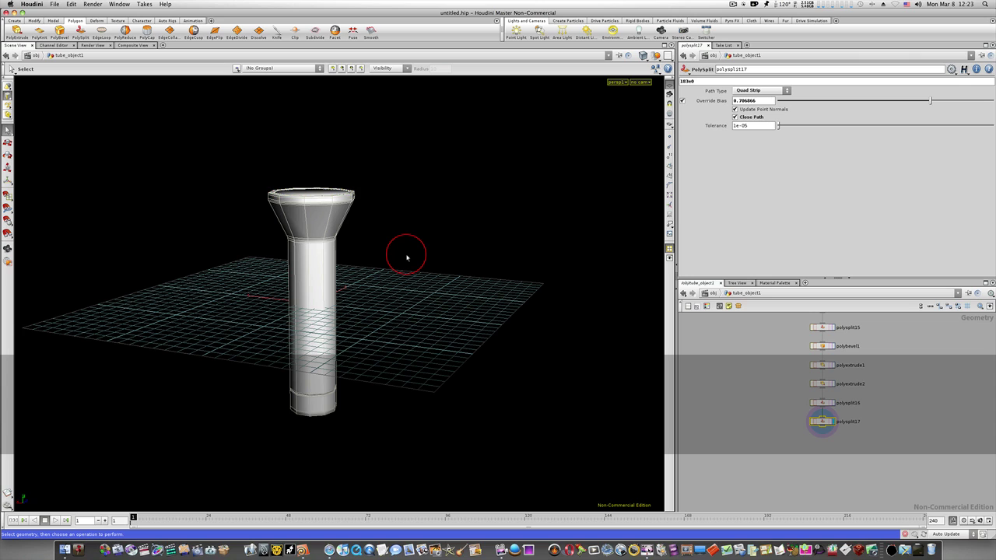
key("u")
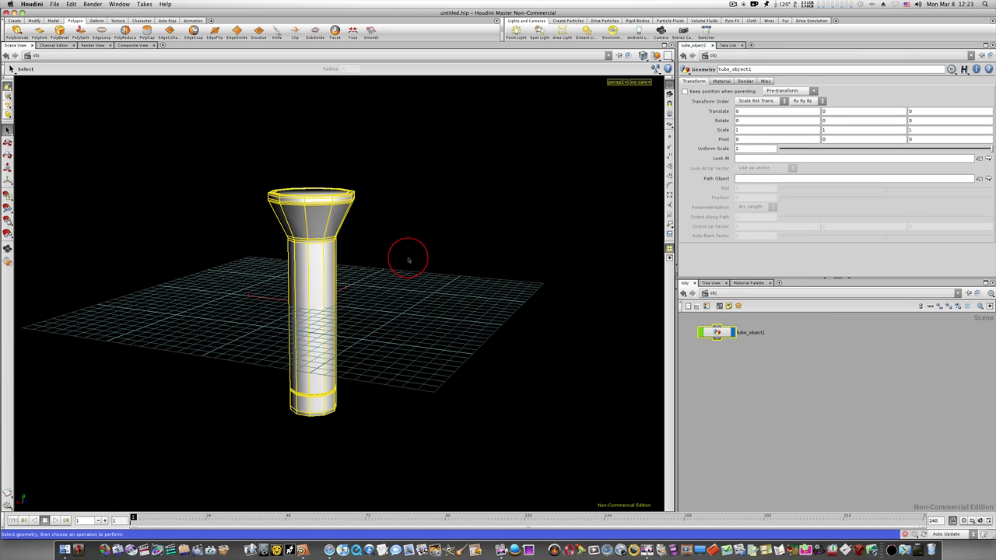
left_click(315, 31)
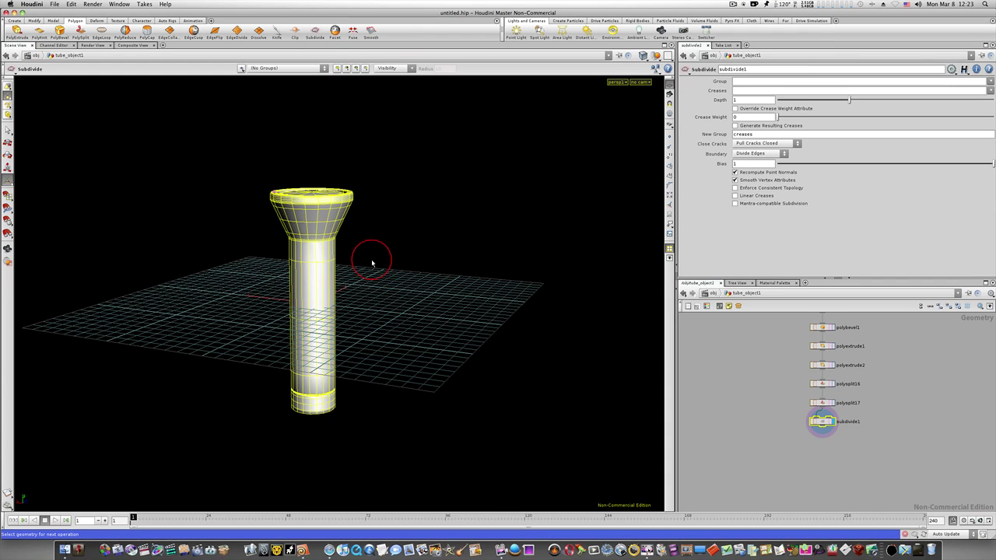
left_click_drag(381, 225, 366, 282)
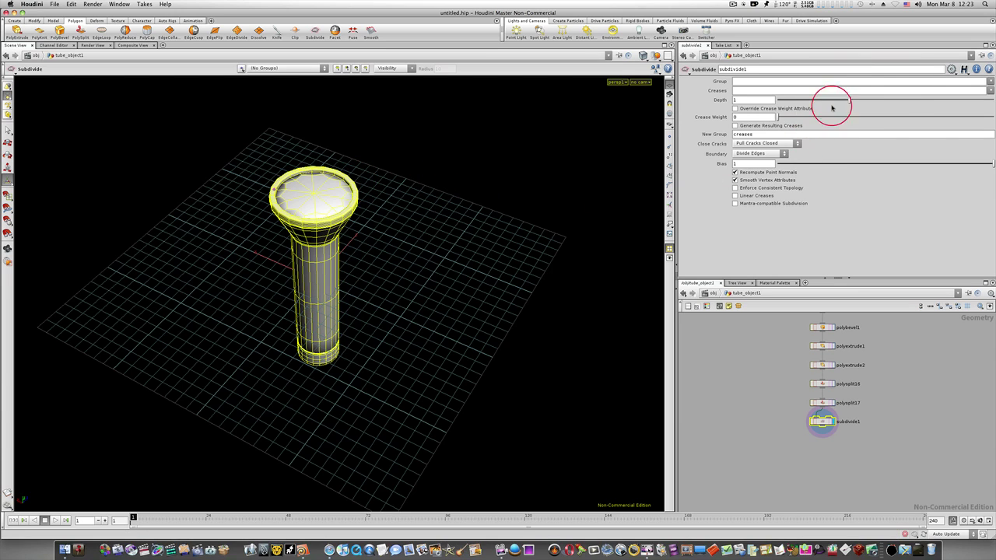
left_click_drag(849, 99, 899, 101)
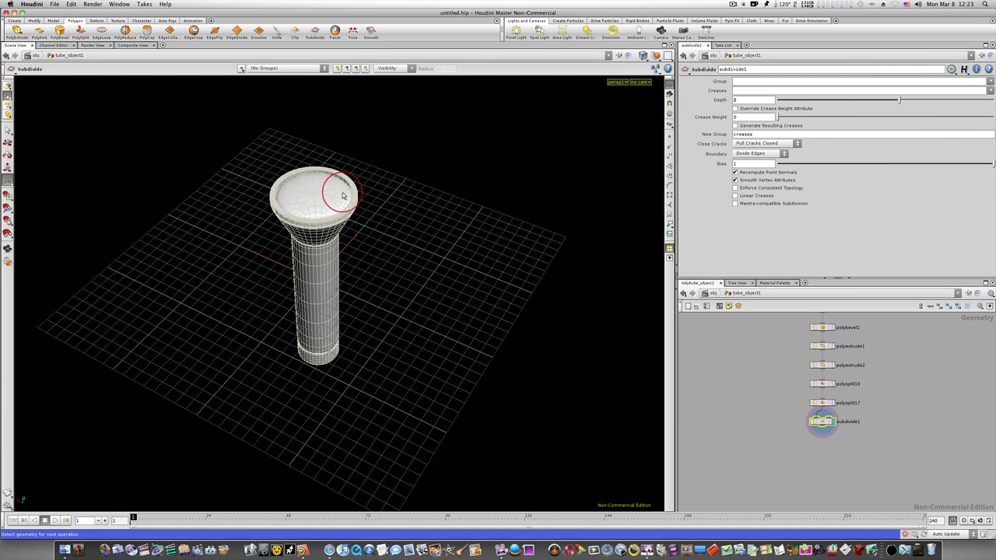
mouse_move(378, 225)
left_mouse_down()
mouse_move(382, 166)
mouse_move(312, 219)
mouse_move(537, 111)
left_mouse_up()
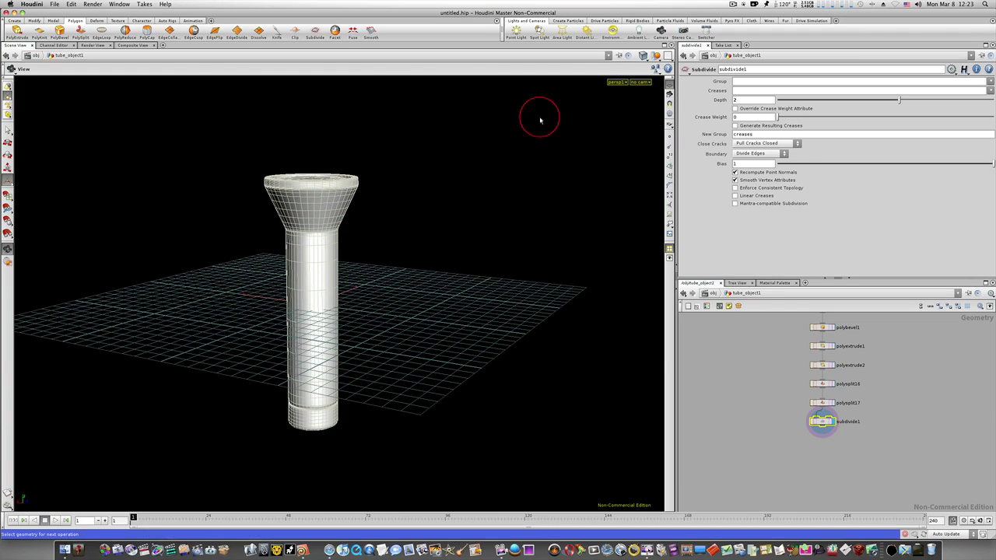
Show the tube in smooth shading without wireframe
left_click_drag(643, 55, 647, 114)
mouse_move(409, 231)
left_mouse_down()
mouse_move(239, 244)
mouse_move(200, 300)
mouse_move(231, 298)
mouse_move(318, 235)
mouse_move(311, 217)
left_mouse_up()
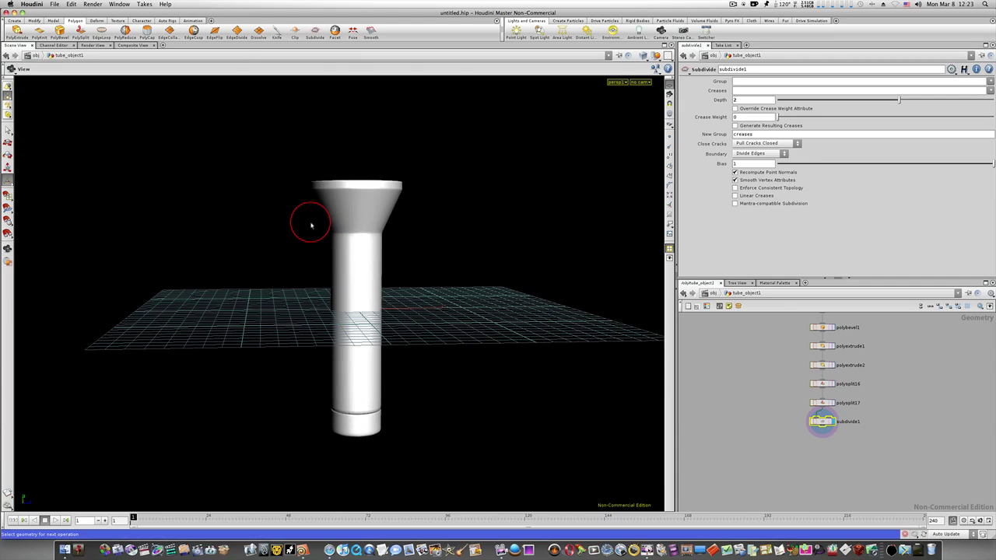
key("Return")
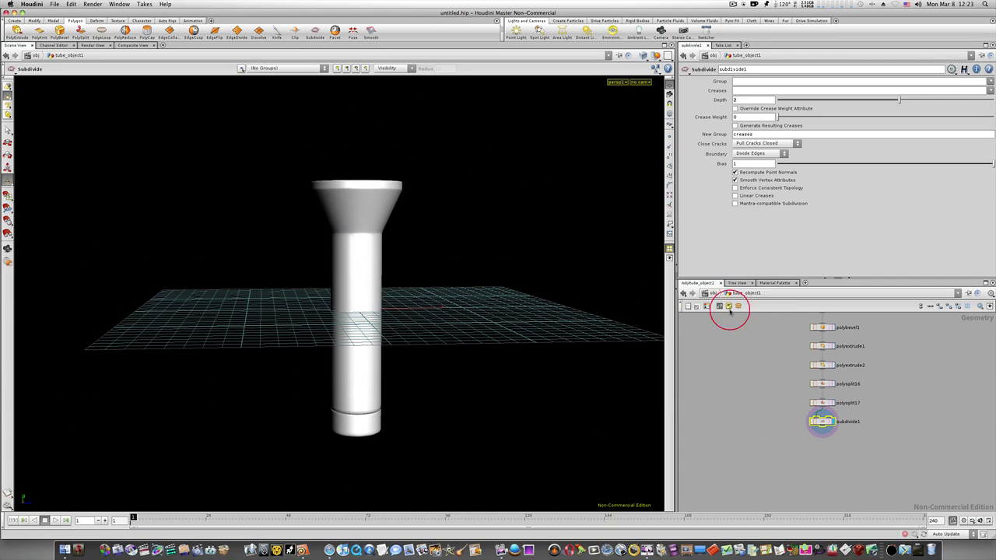
Add a polygon Box node beside the tube's node chain inside tube_object1
left_click(683, 293)
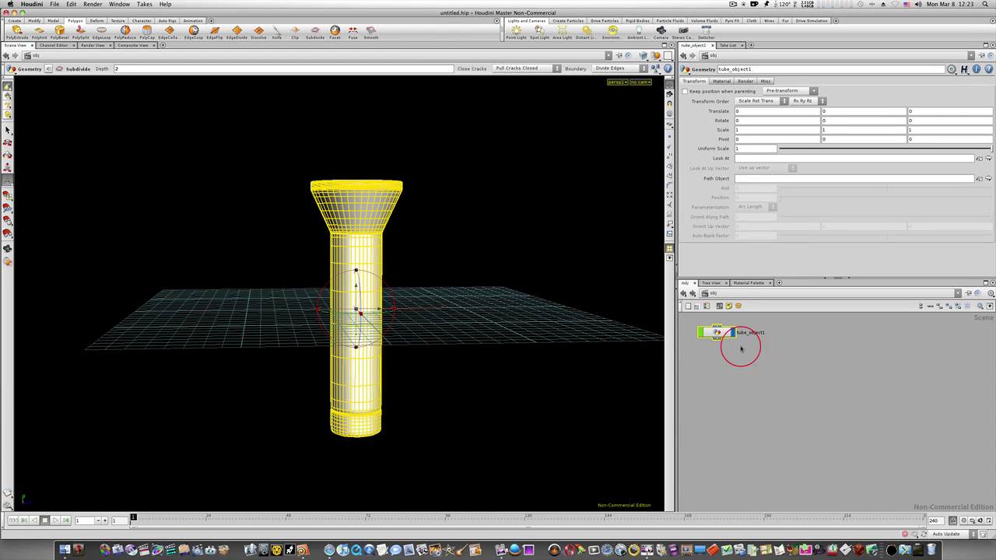
double_click(717, 332)
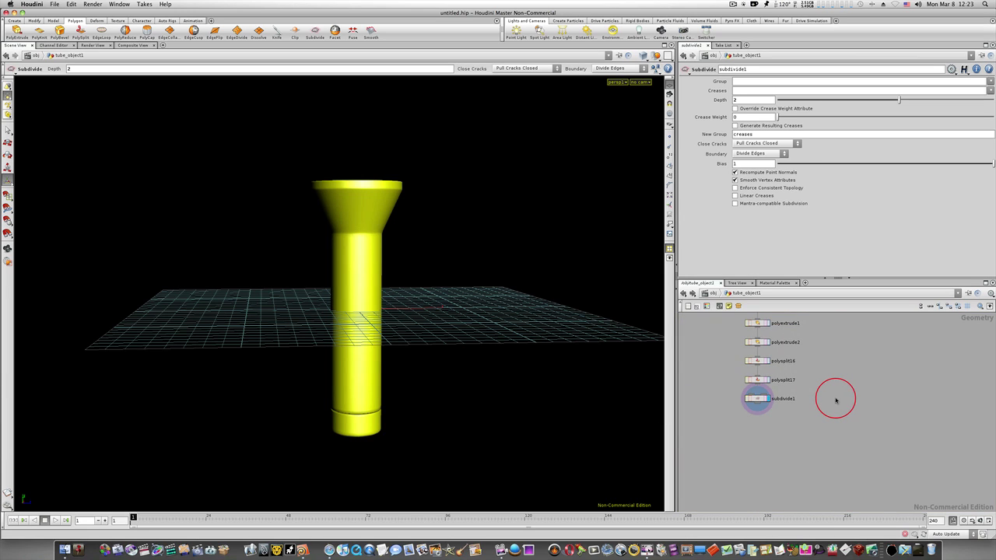
key("Tab")
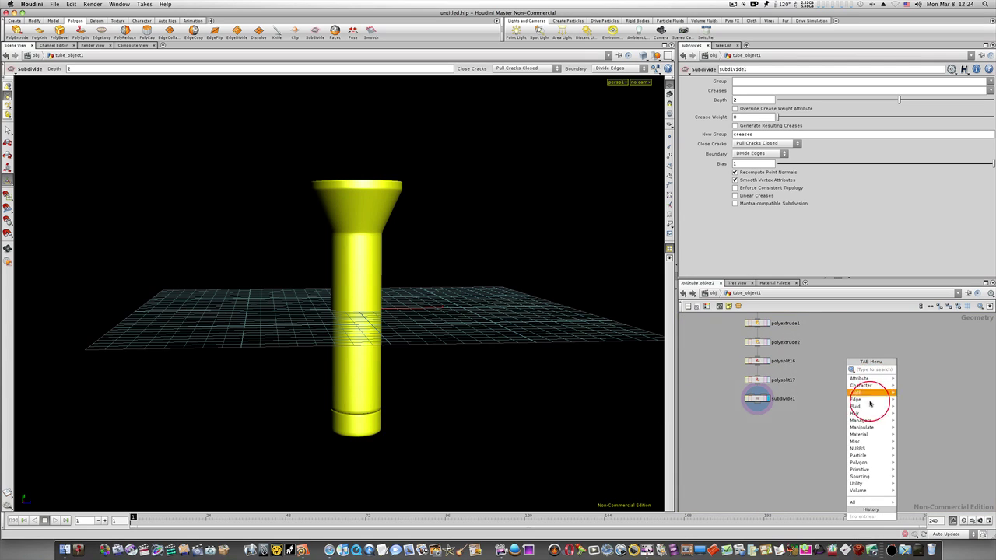
mouse_move(866, 464)
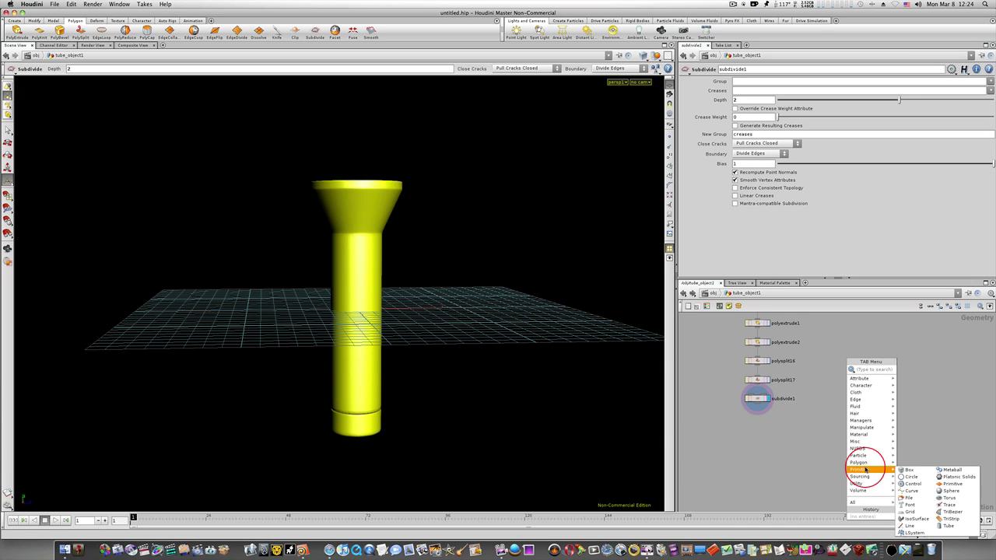
left_click(911, 470)
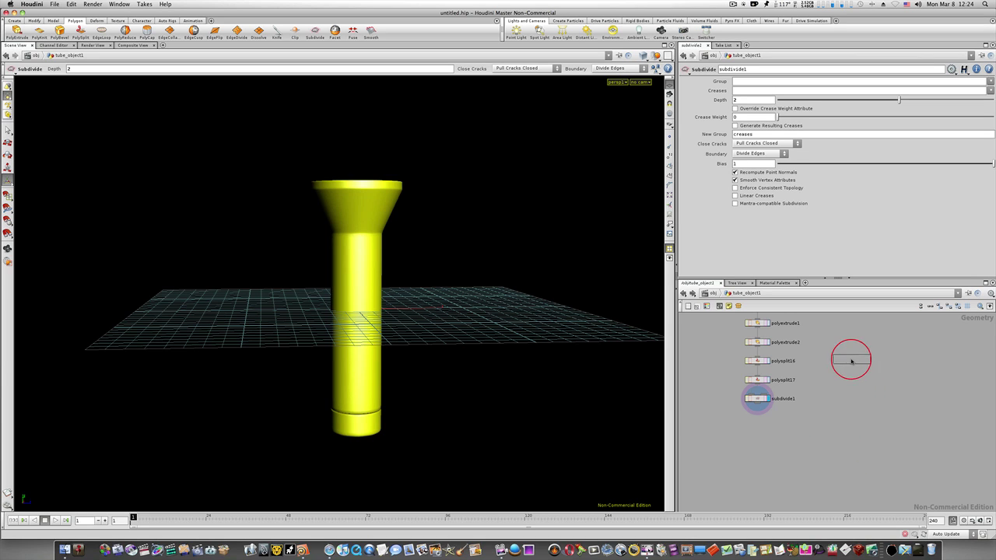
left_click(833, 359)
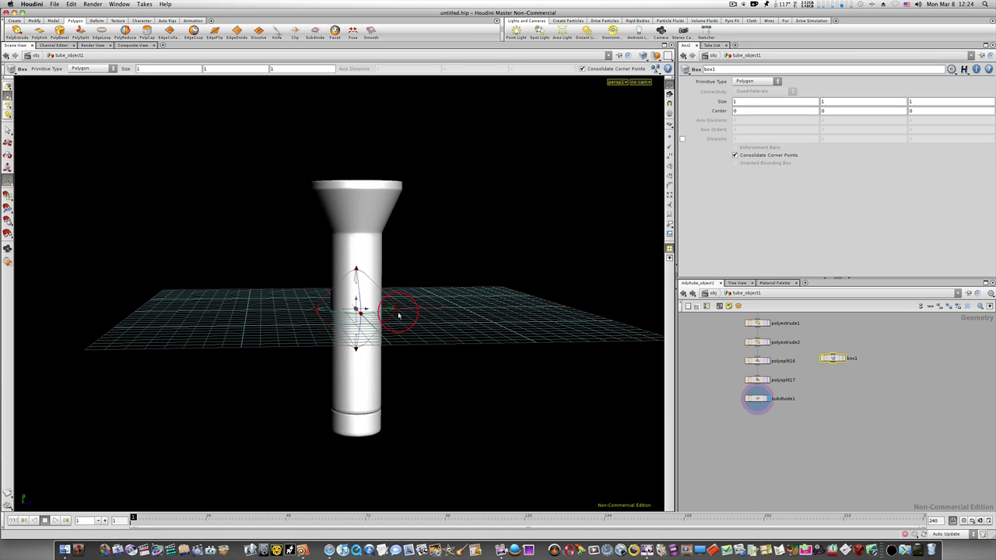
Move the box out of the tube to a Z centre of about 2.629, display it, and template the subdivide1 node
left_click_drag(361, 311, 453, 317)
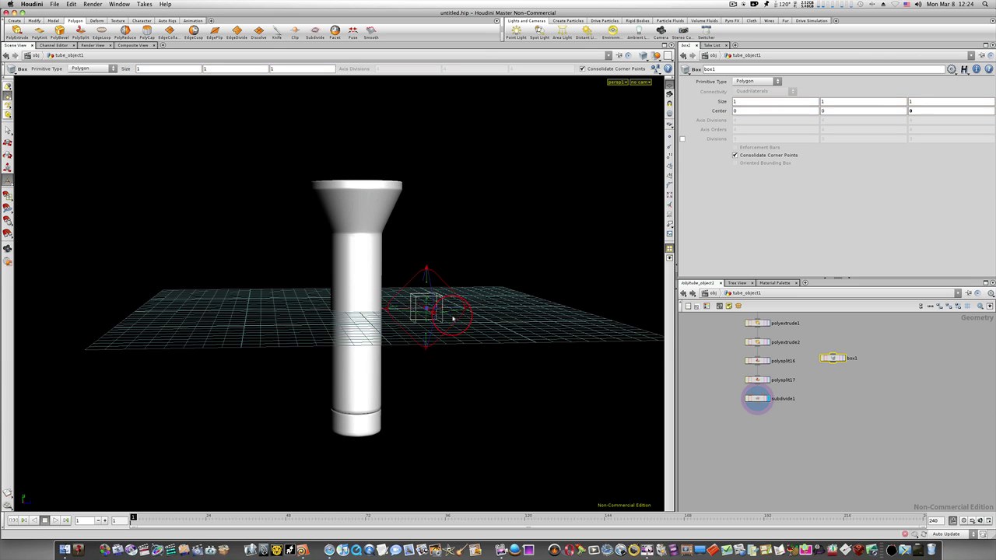
left_click(843, 358)
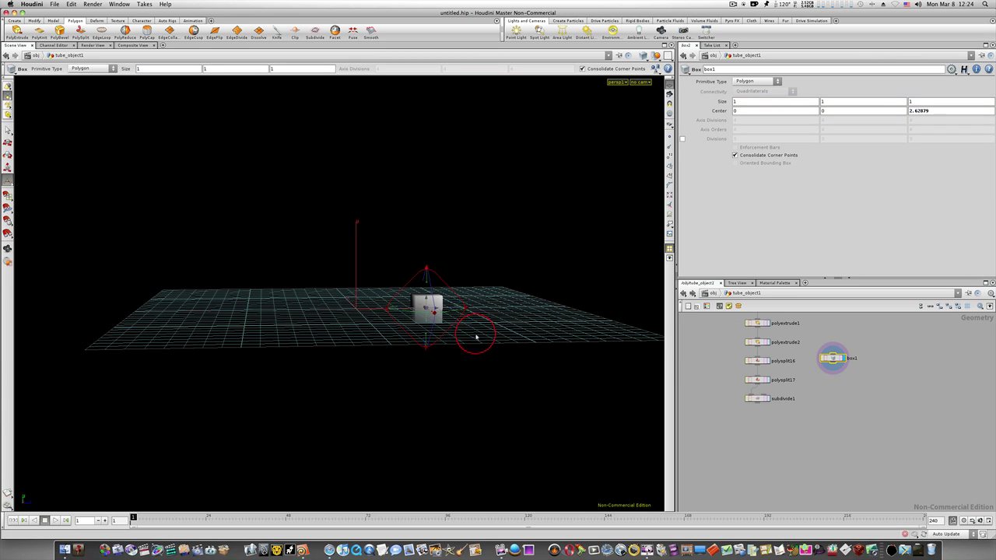
left_click(765, 399)
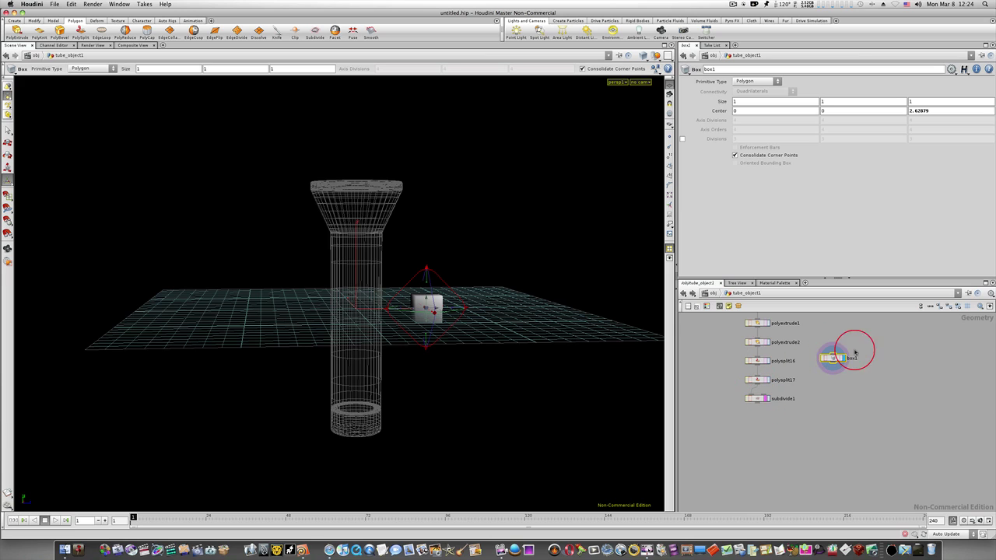
Scale the box down to about 0.398 in X and 0.190 in Z
left_click_drag(422, 304, 467, 297)
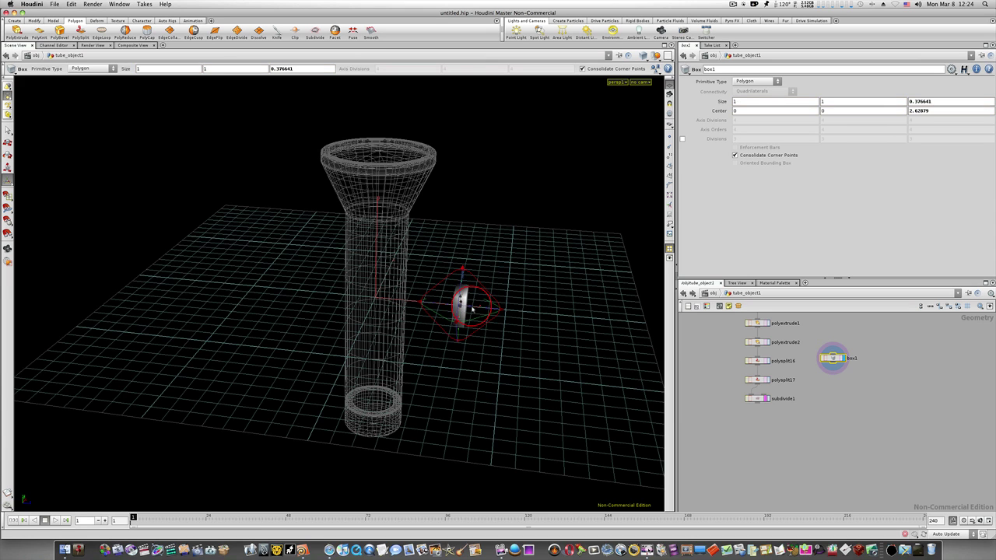
left_click_drag(438, 327, 396, 320)
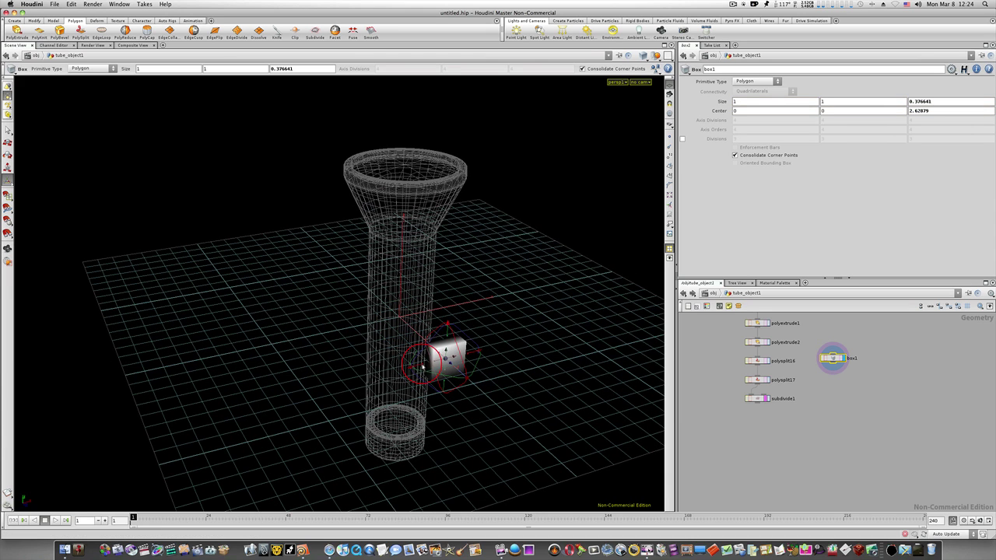
left_click_drag(423, 366, 343, 365)
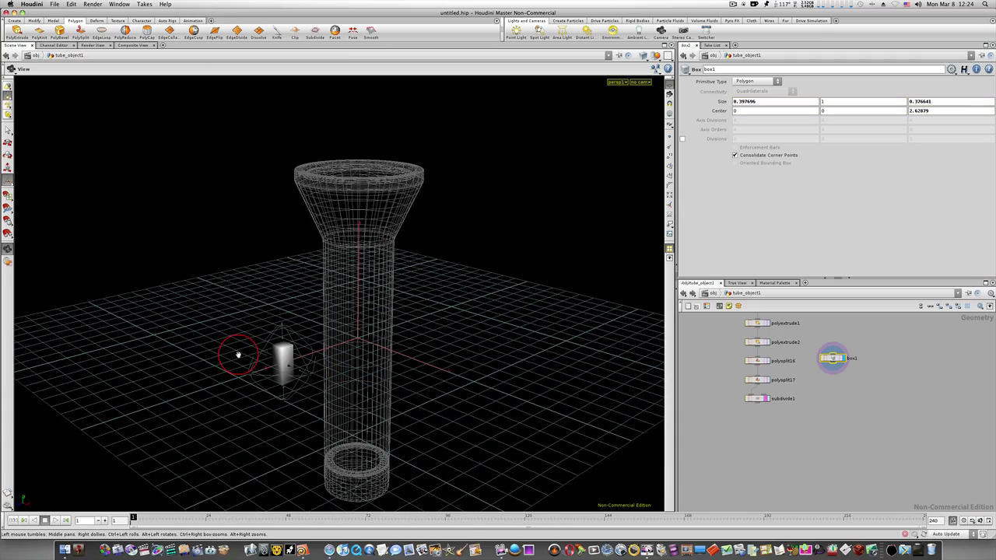
right_click_drag(246, 357, 414, 363)
middle_click_drag(257, 403, 311, 352)
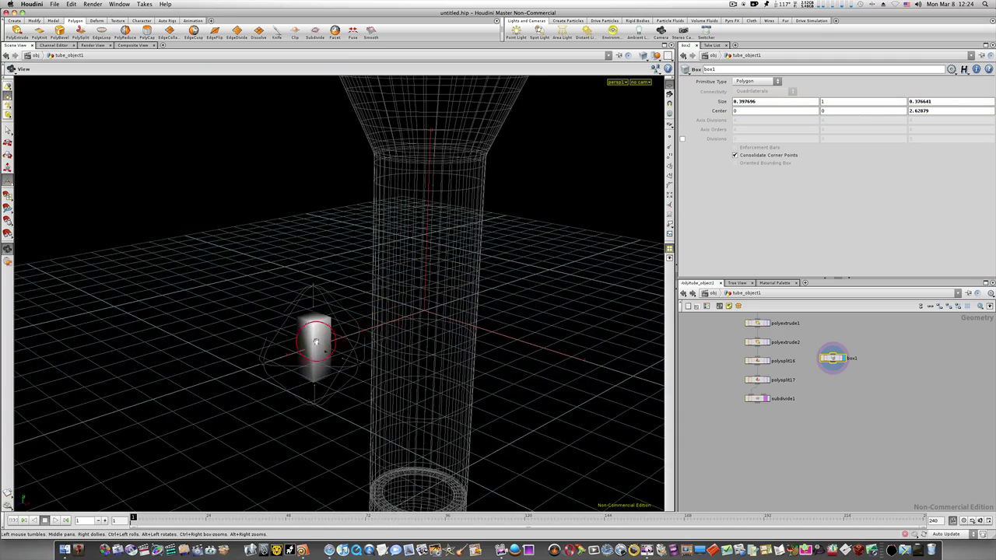
right_click_drag(311, 352, 397, 336)
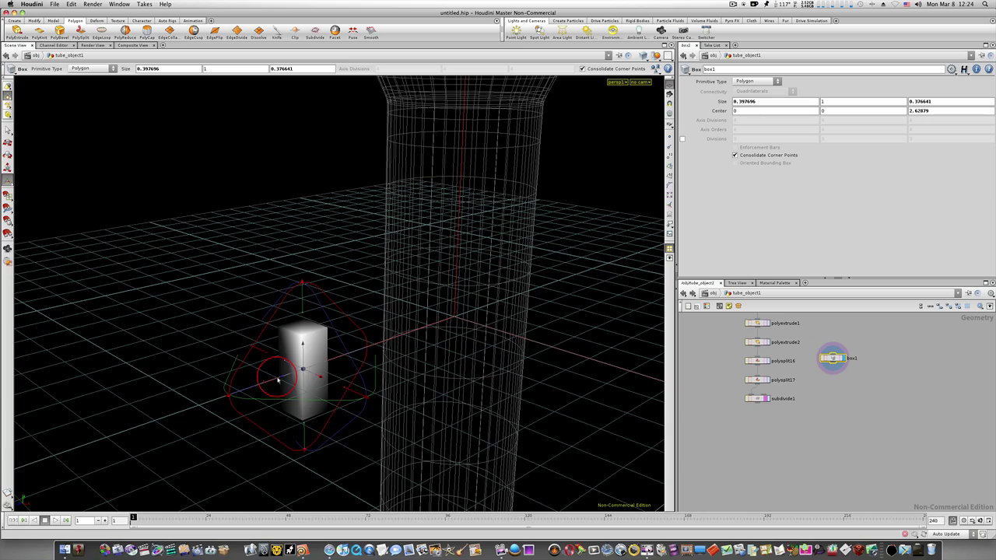
left_click_drag(306, 379, 270, 384)
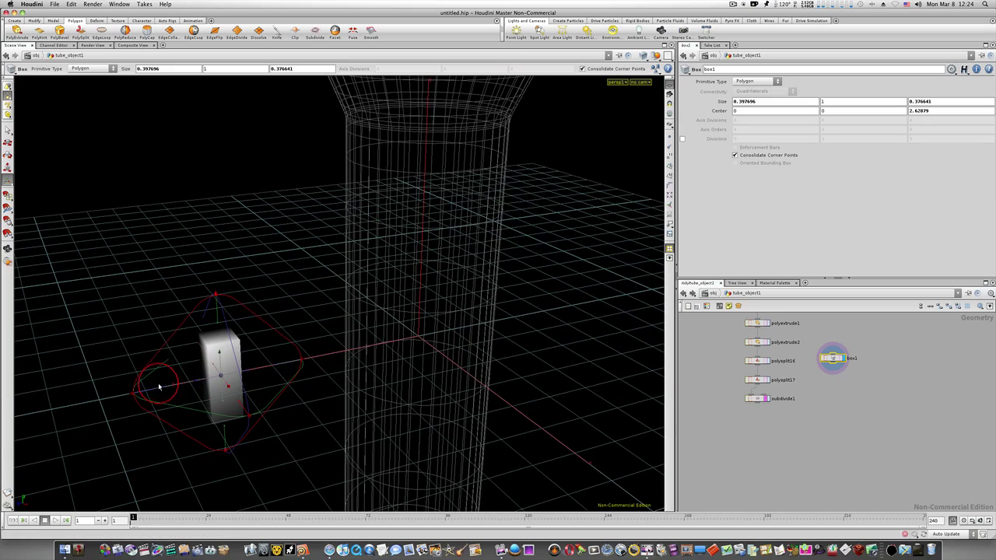
left_click_drag(161, 389, 273, 334)
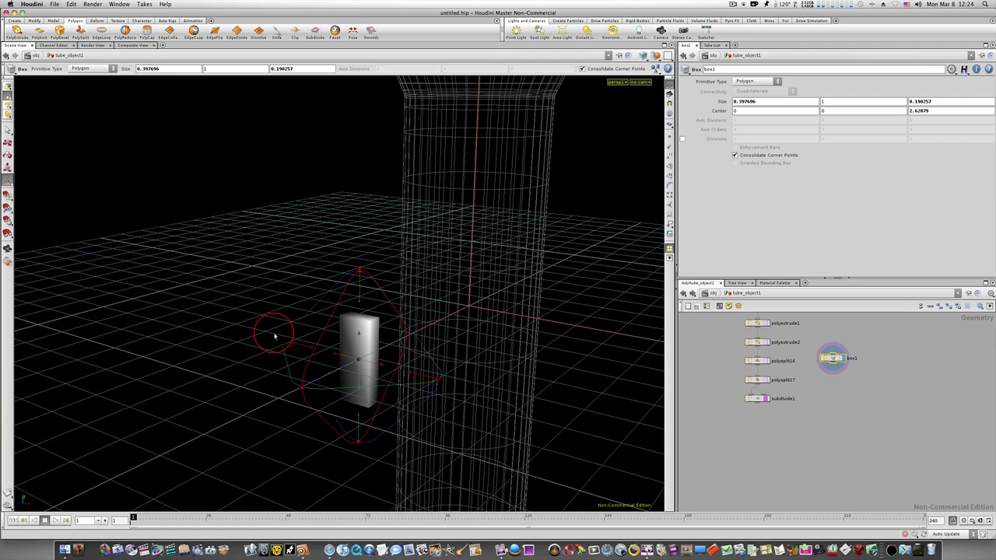
Add four edge loops near the box's vertical sides, top and bottom, with biases of about 0.882, 0.140, 0.033 and 0.033
left_click(101, 32)
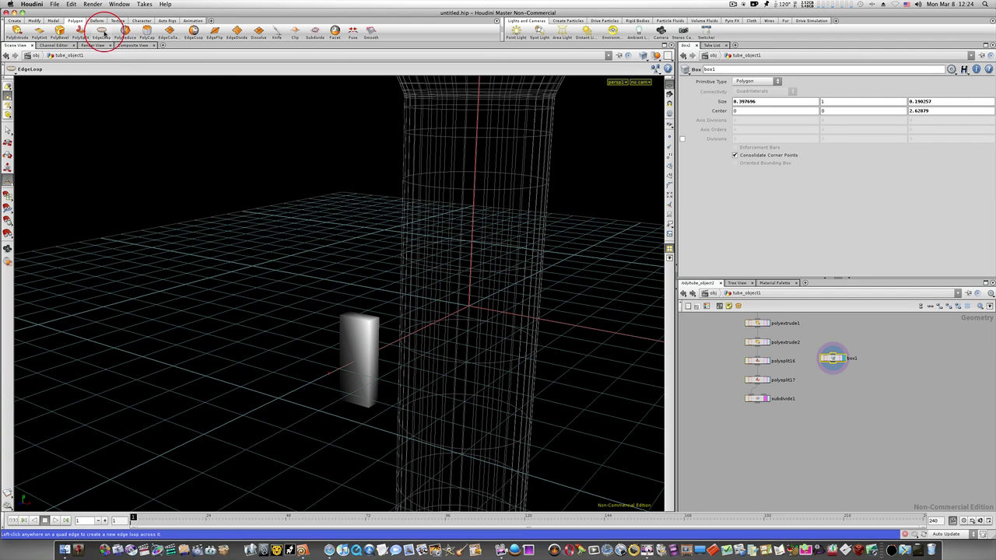
left_click(365, 322)
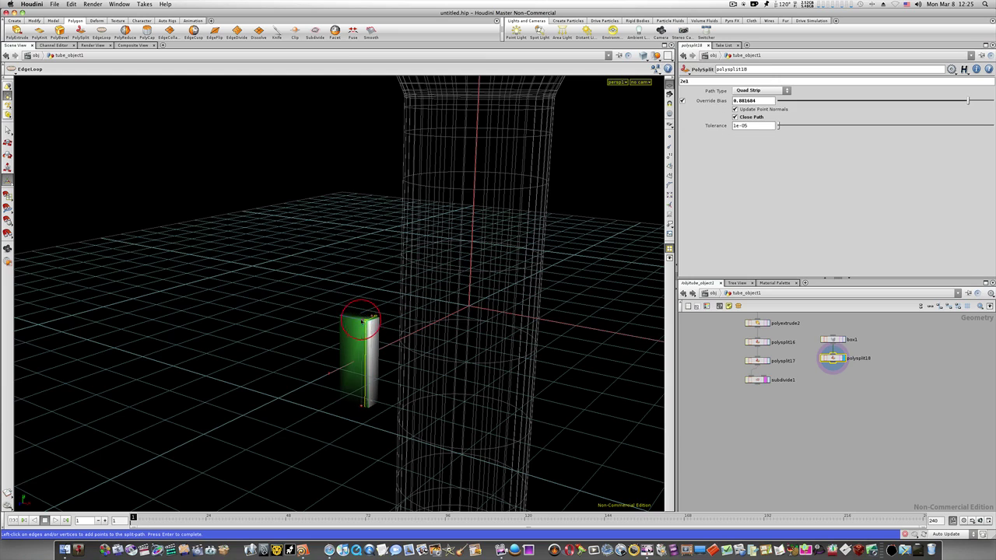
left_click(368, 331)
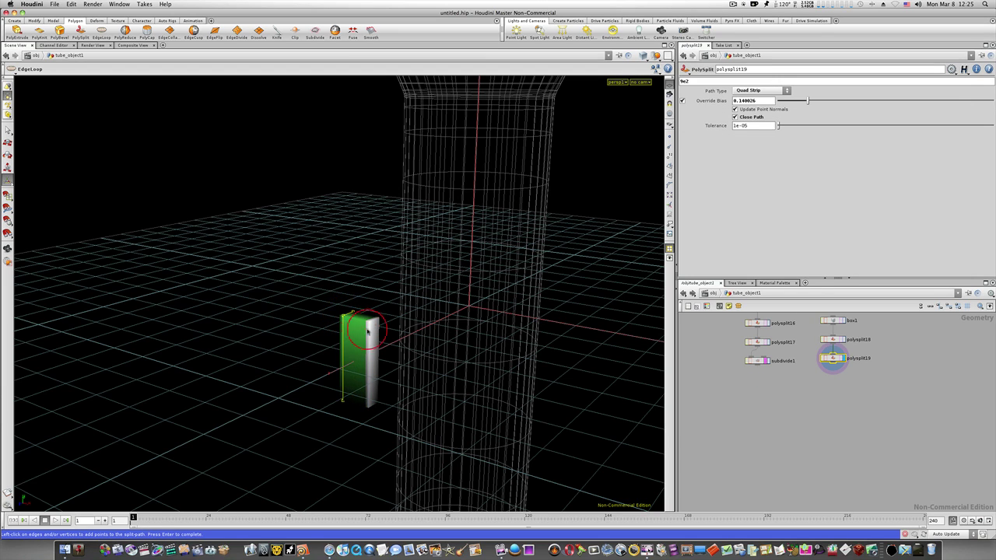
left_click(374, 382)
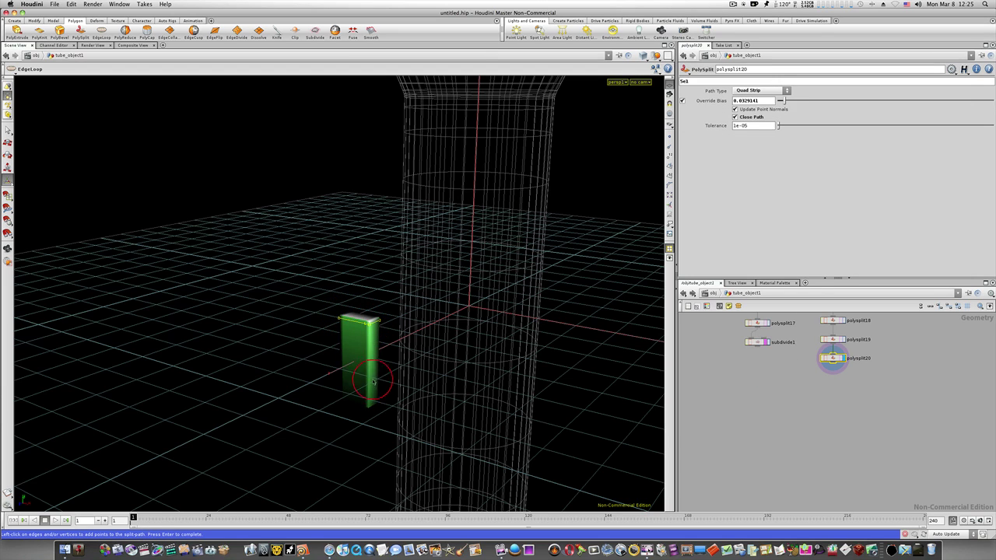
left_click(369, 407)
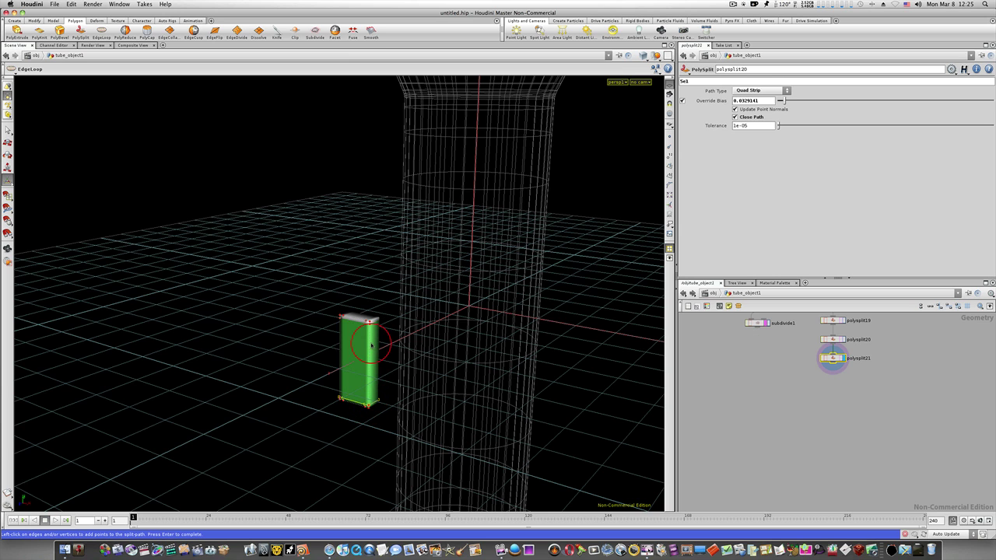
Add two edge loops across the box's thickness, near its broad faces, with biases of about 0.186 and 0.774
key("space")
left_click_drag(366, 335, 308, 354)
key("q")
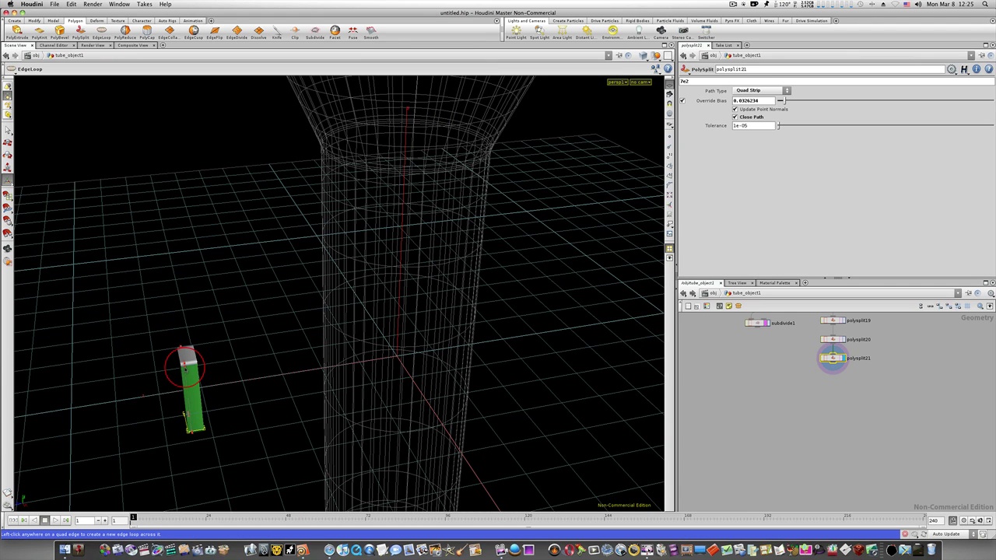
left_click(189, 365)
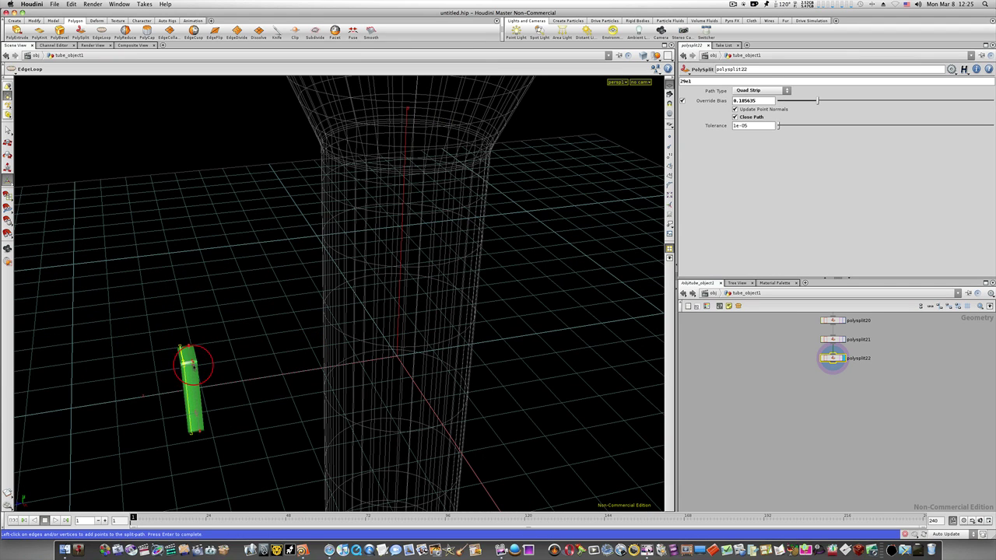
left_click(195, 365)
key("space")
left_click_drag(238, 363, 270, 343)
key("q")
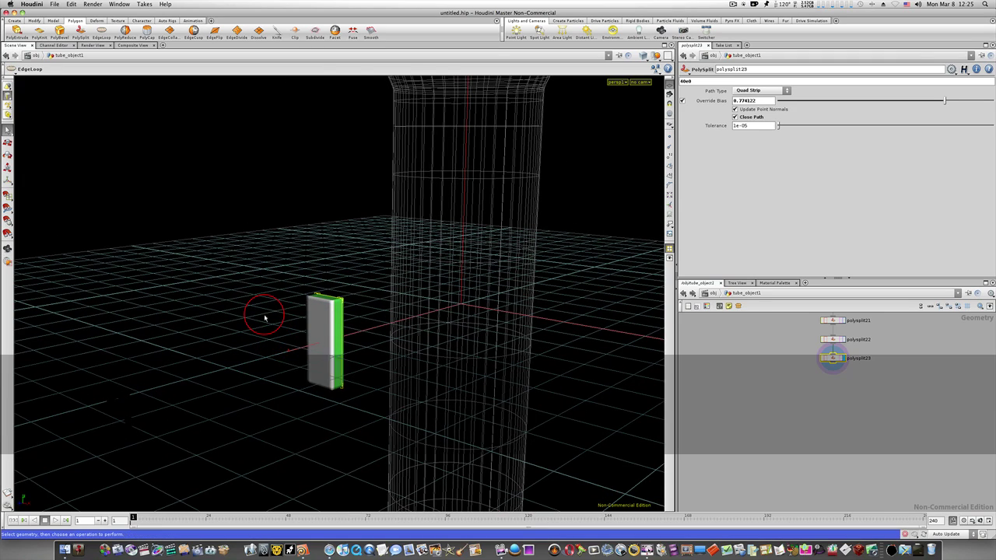
Subdivide the whole box with a depth of 1
key("s")
left_click(8, 85)
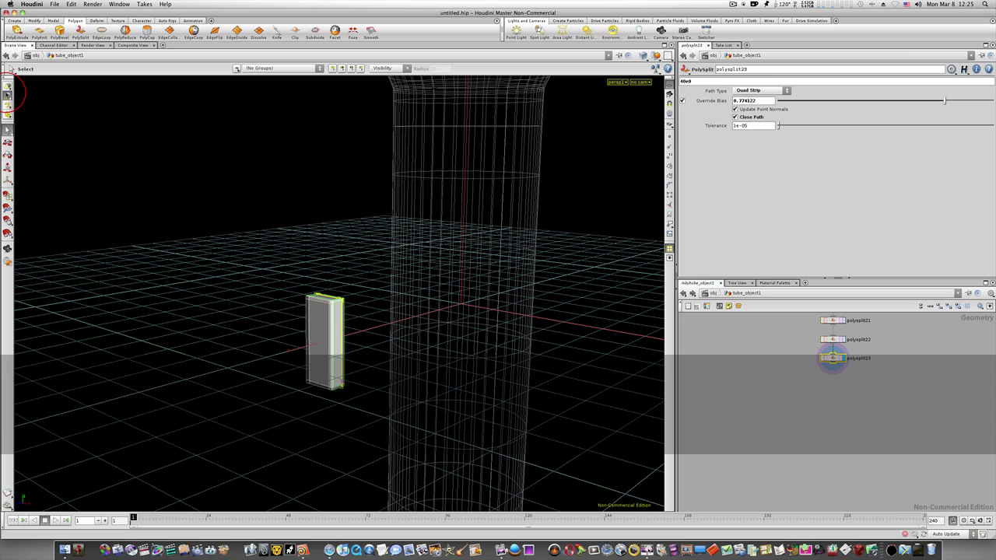
left_click(103, 173)
left_click(362, 438)
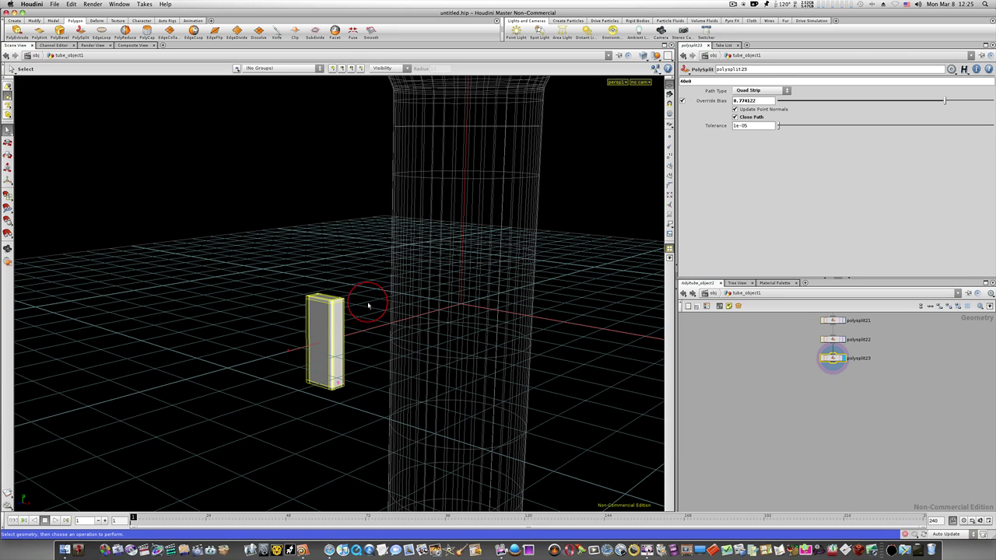
left_click(315, 32)
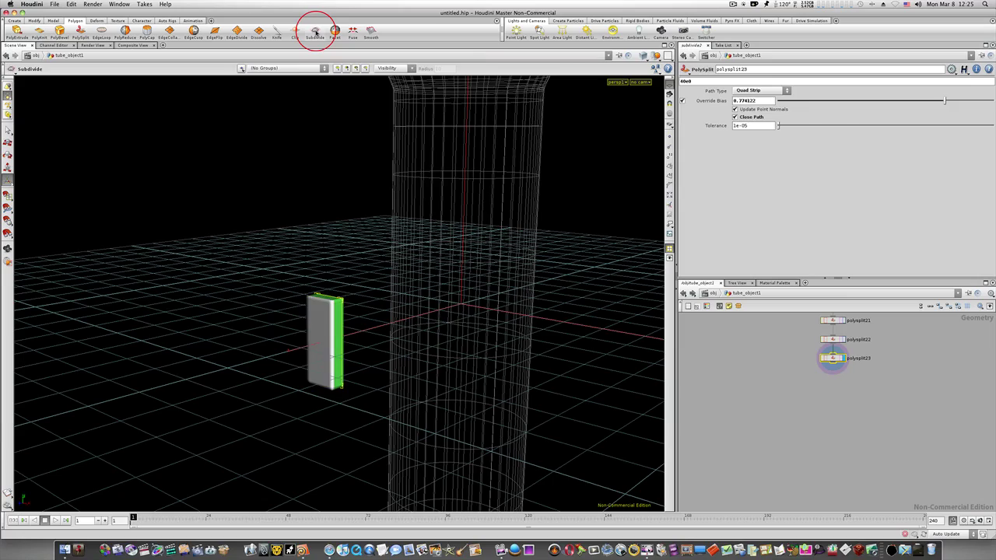
left_click(337, 208)
left_click_drag(317, 316, 269, 322)
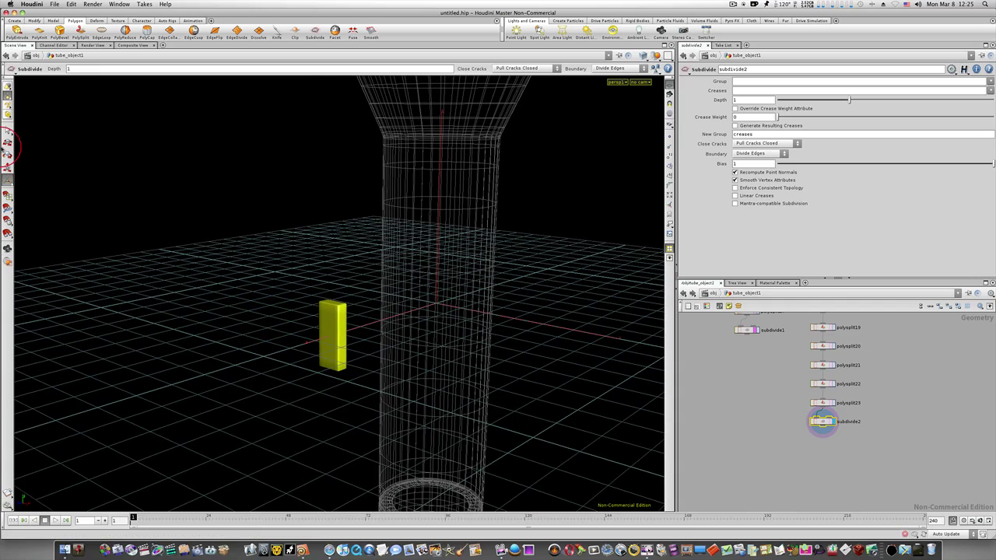
Move the subdivided box up against the tube's upper body, translating it about 1.856 in Y and -1.668 in Z
left_click(8, 144)
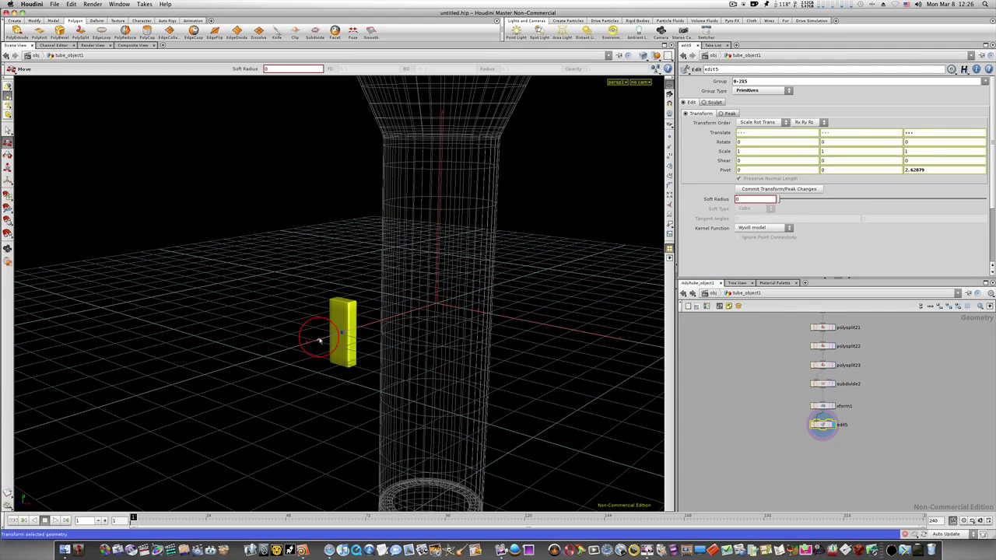
left_click_drag(311, 338, 383, 325)
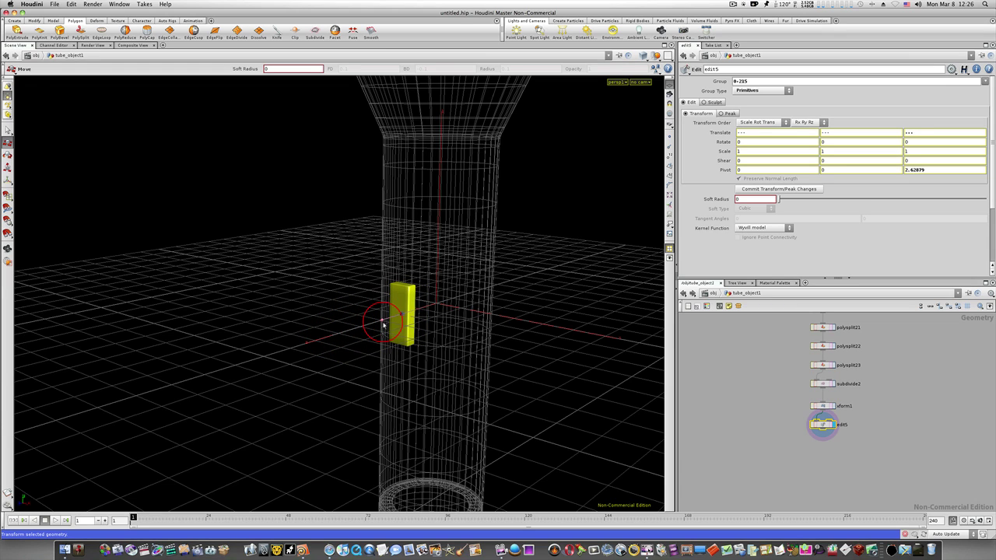
left_click_drag(489, 340, 347, 191, "alt")
key("t")
left_click_drag(358, 280, 422, 285, "alt")
Move the box's node chain away from the tube's node chain so the two branches stand clearly side by side
right_click_drag(755, 388, 716, 389)
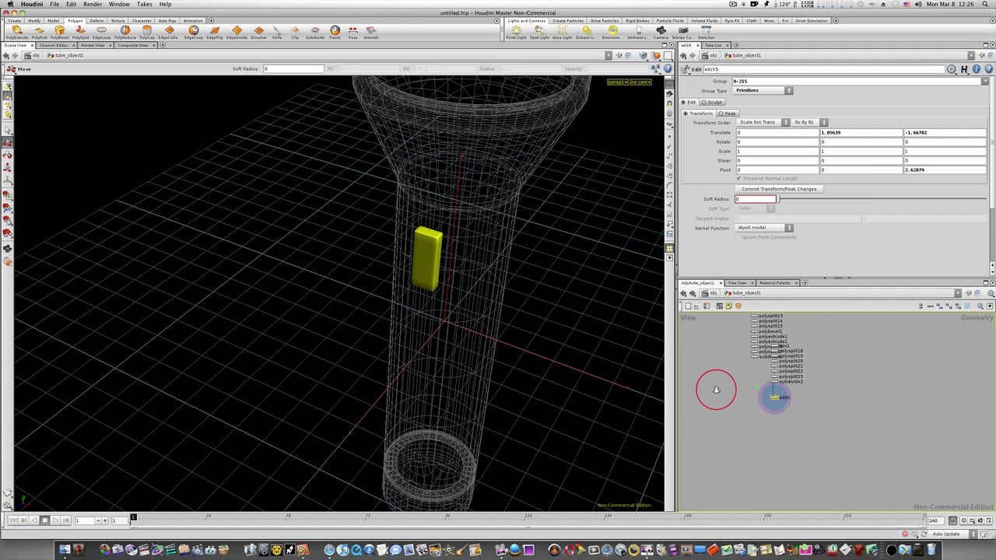
mouse_move(828, 338)
left_mouse_down()
mouse_move(789, 405)
mouse_move(770, 402)
mouse_move(811, 343)
left_mouse_up()
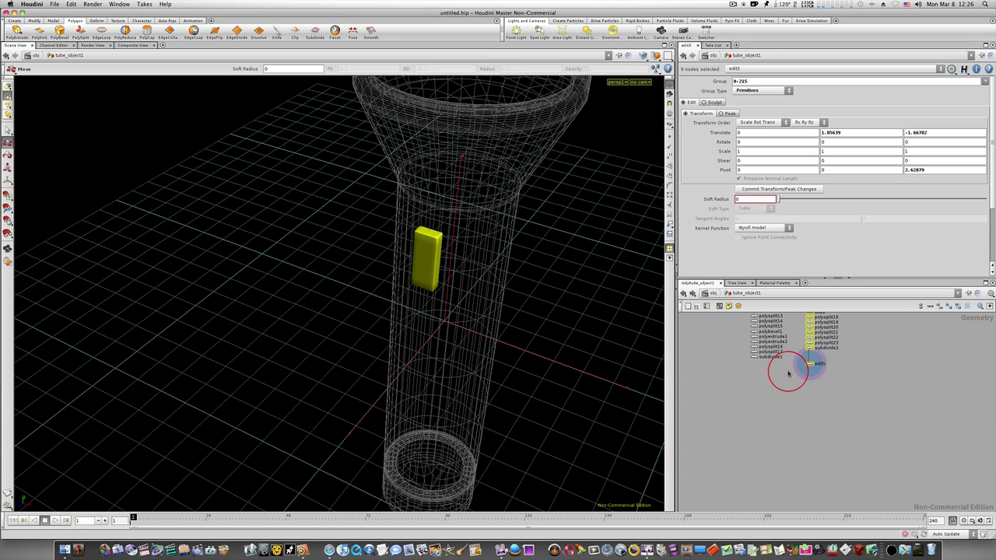
right_click_drag(788, 373, 836, 368)
middle_click_drag(836, 368, 889, 466)
left_click_drag(945, 363, 777, 368)
middle_click_drag(798, 405, 865, 389)
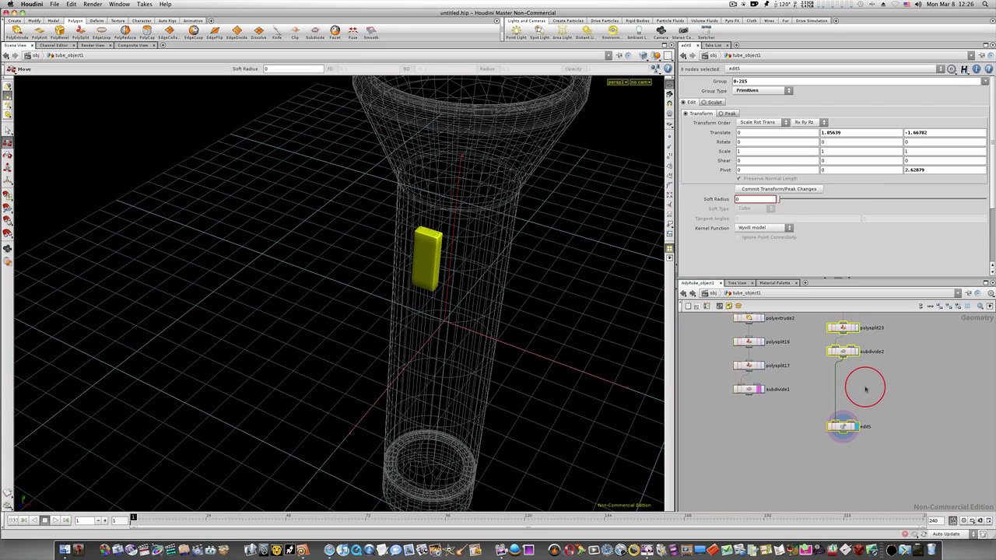
Add a Merge node that combines the tube's final subdivide node with the box's last edit node, and display the merged result
left_click_drag(748, 391, 774, 444)
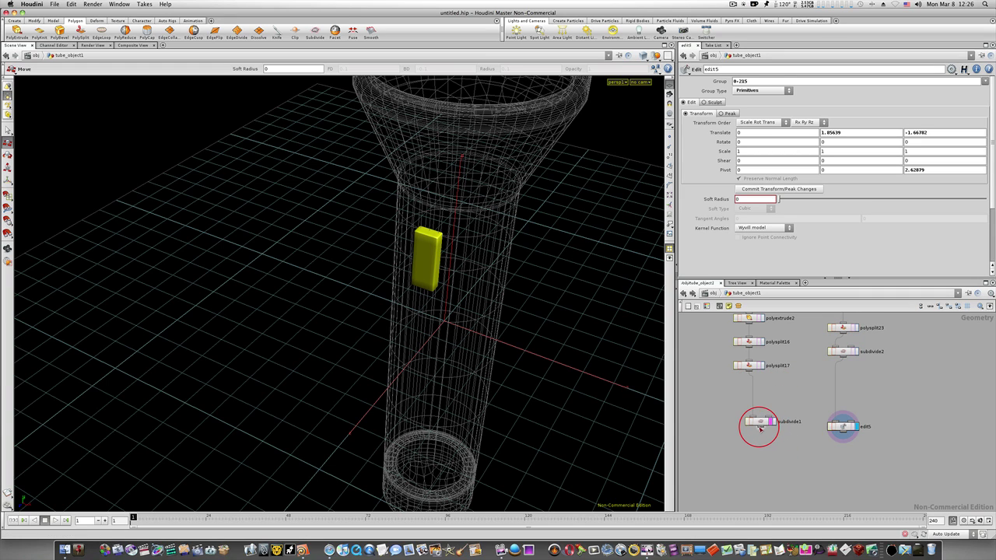
key("Tab")
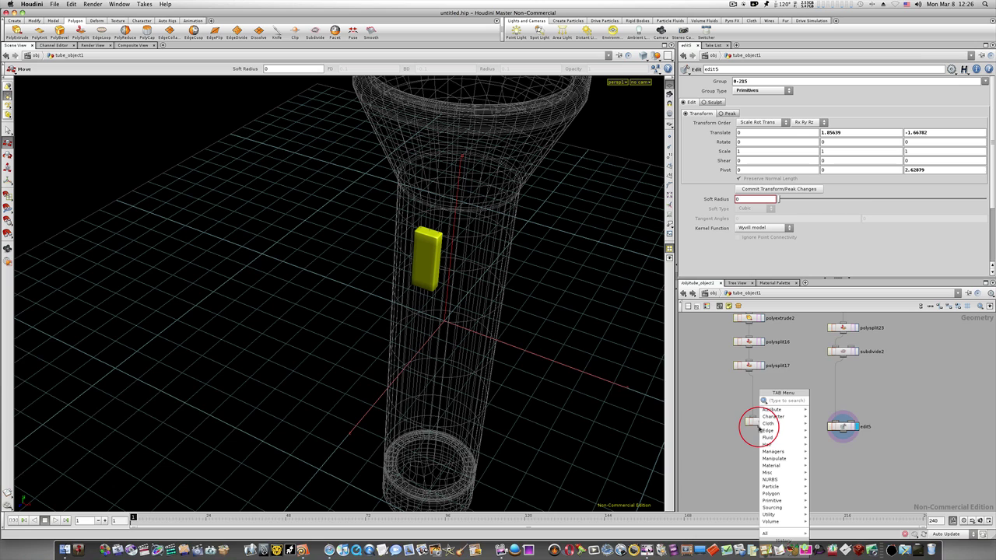
type("merge")
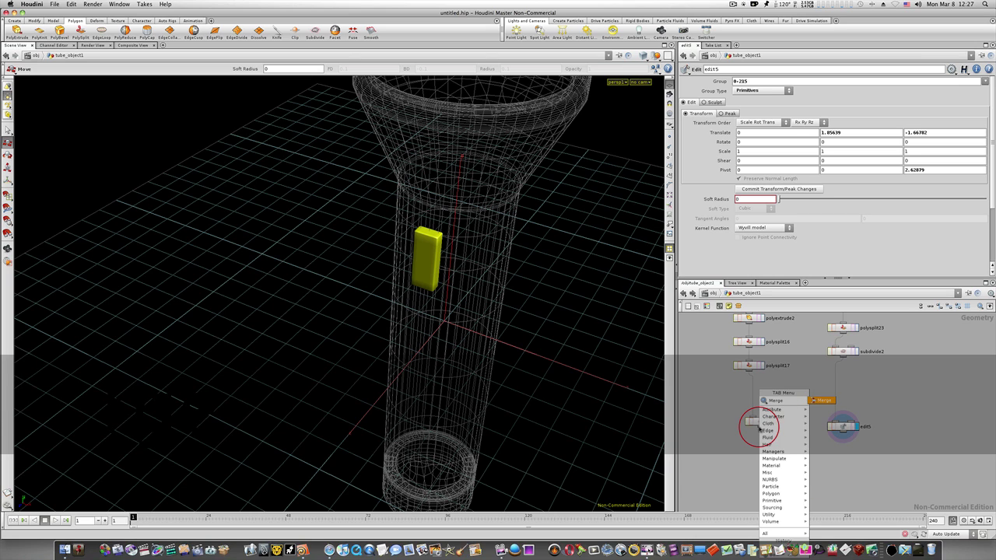
left_click(817, 400)
left_click(789, 462)
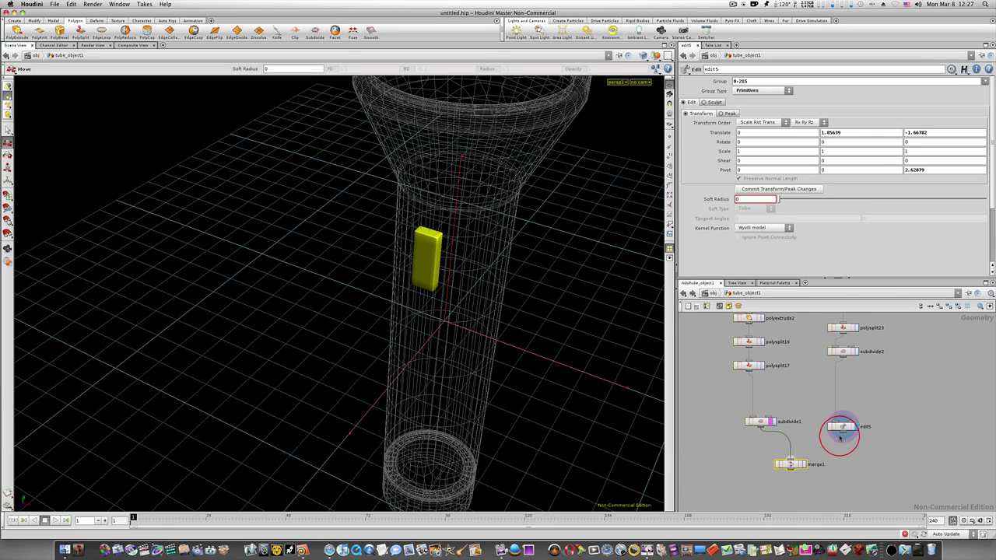
left_click_drag(844, 434, 792, 462)
left_click(803, 464)
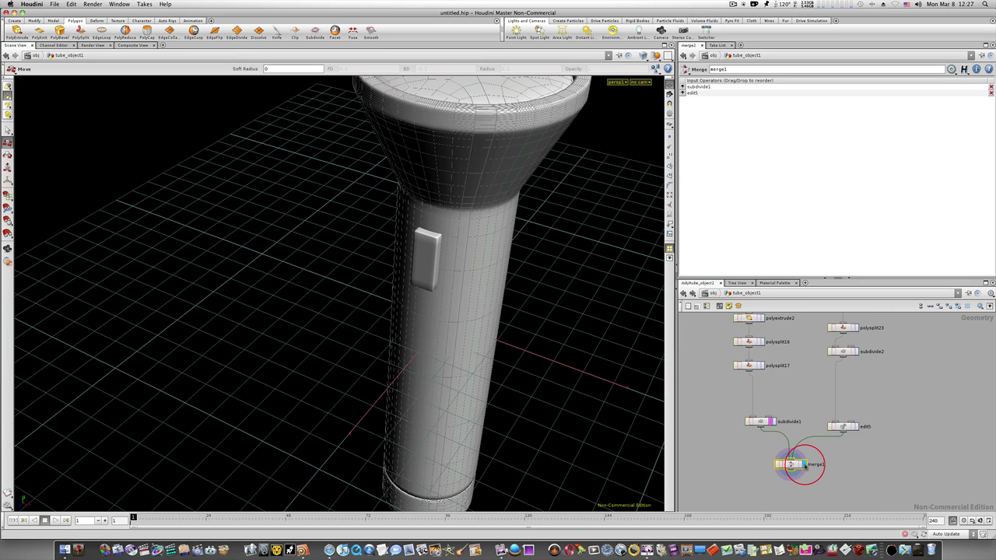
key("Escape")
right_click_drag(504, 302, 342, 302)
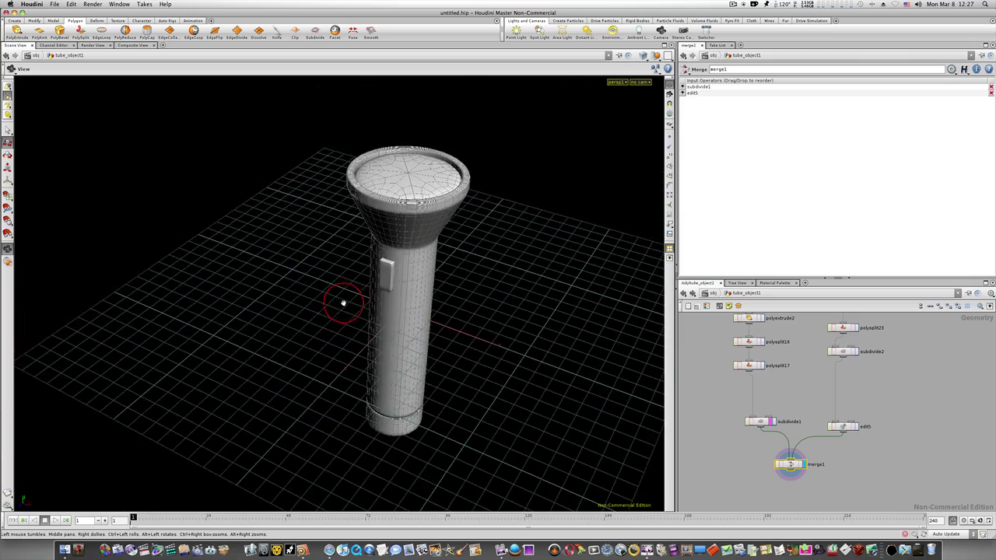
left_click_drag(342, 302, 392, 262)
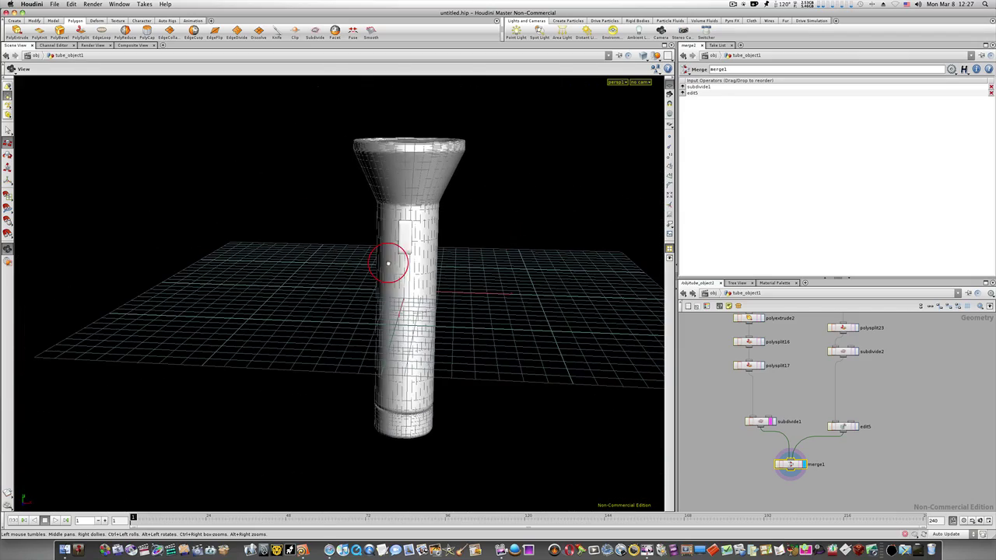
Review the earlier node history by displaying the tube at its polysplit13 node, and return the display to the merge node
key("Return")
left_click(847, 351)
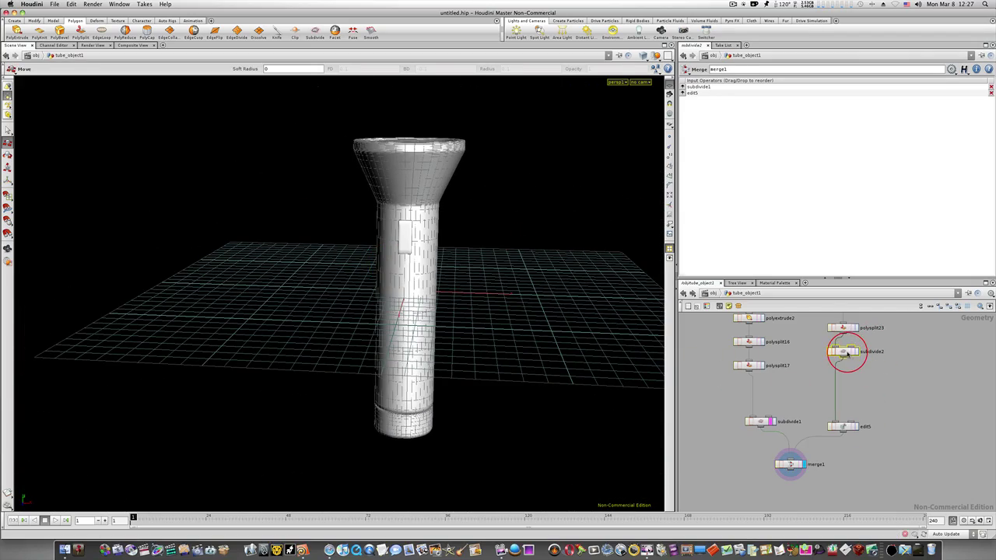
mouse_move(854, 106)
left_mouse_down()
mouse_move(928, 101)
mouse_move(839, 98)
left_mouse_up()
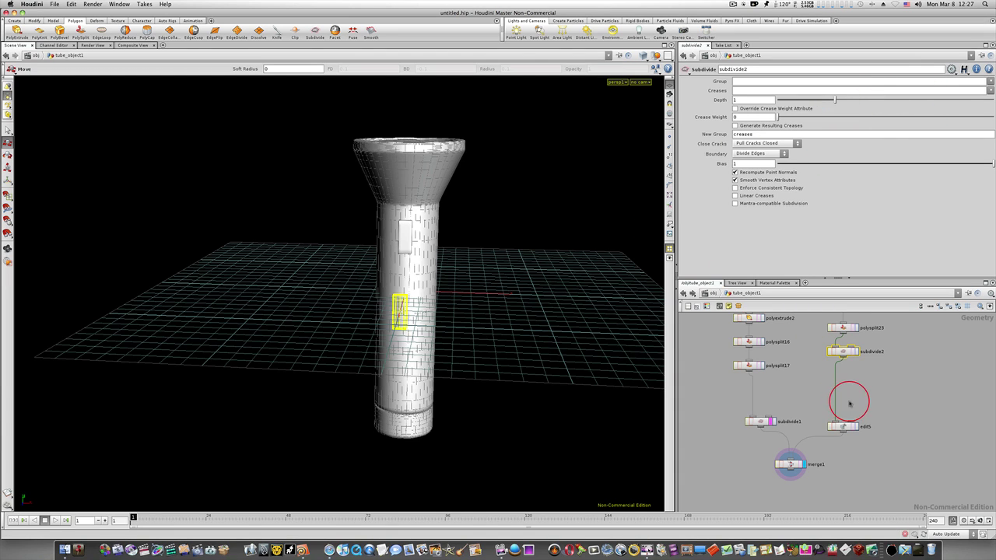
scroll(849, 403, "down", 3)
middle_click_drag(844, 383, 827, 493)
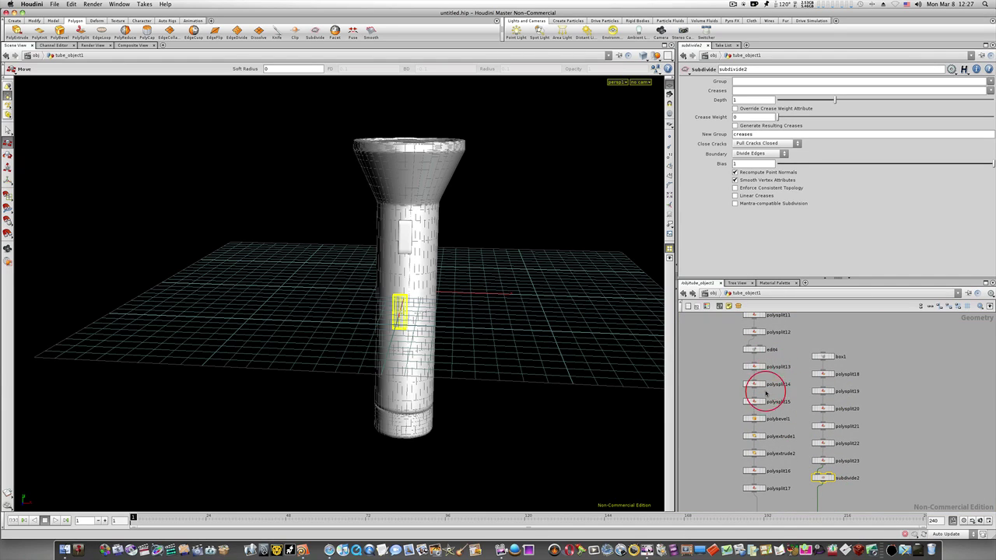
left_click(763, 366)
left_click(759, 368)
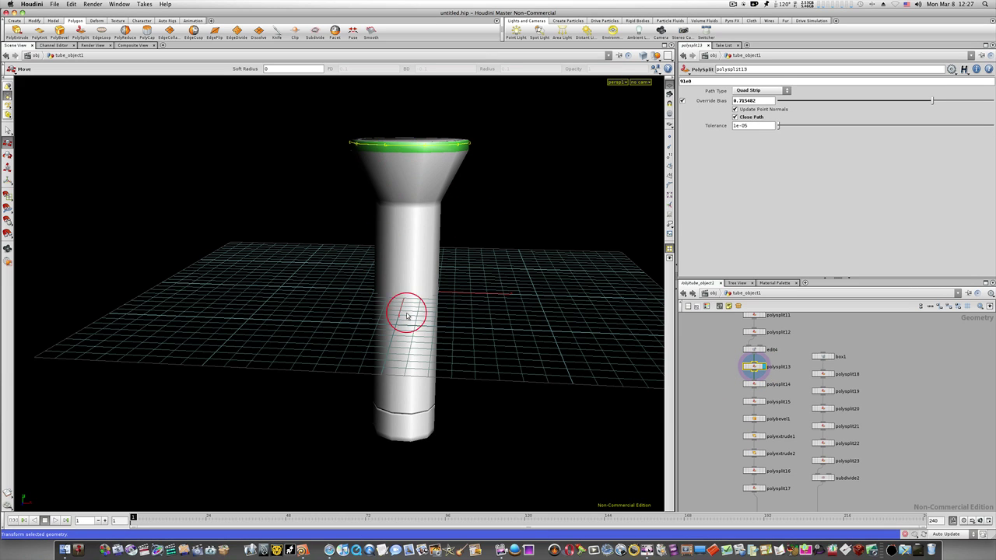
left_click_drag(482, 334, 409, 159, "alt")
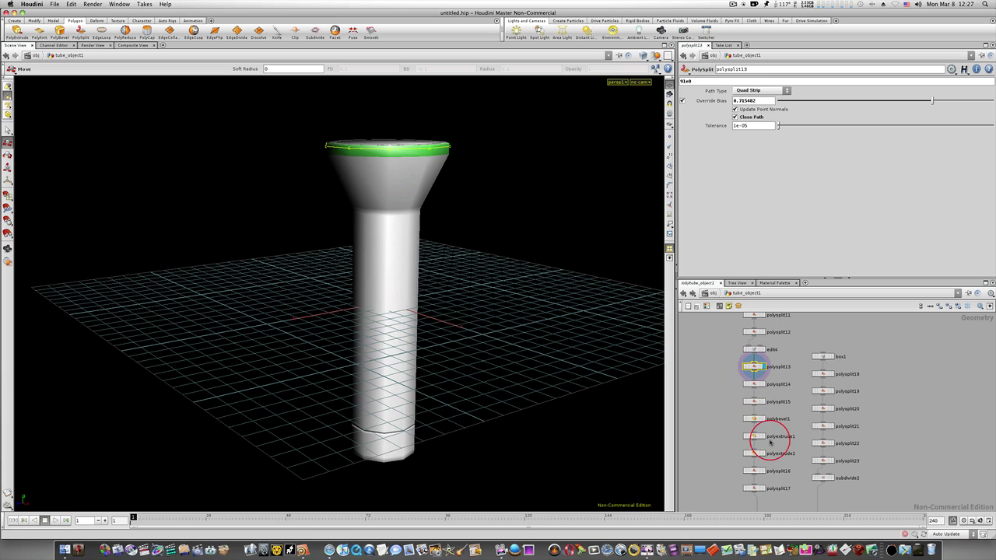
middle_click_drag(770, 442, 773, 391)
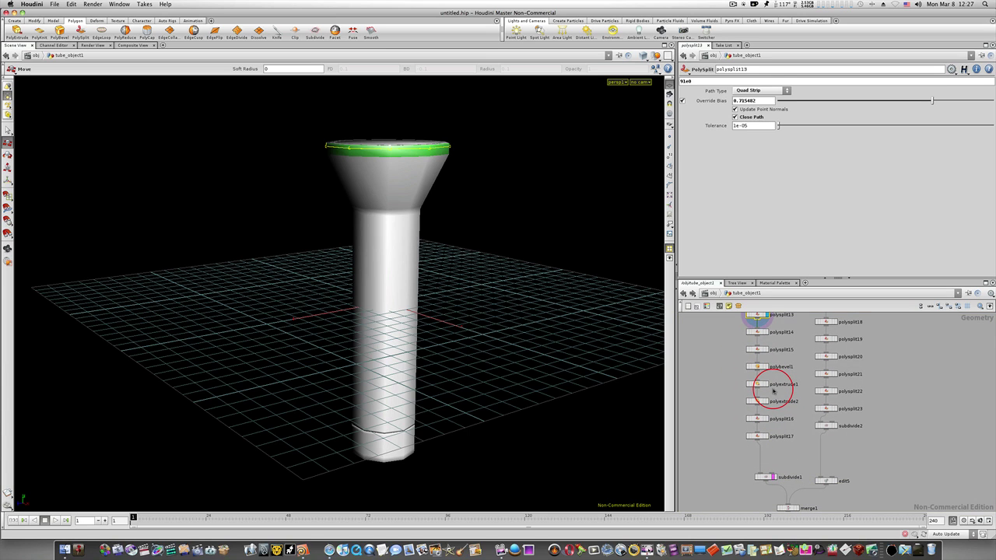
scroll(770, 458, "down", 2)
middle_click_drag(763, 456, 763, 419)
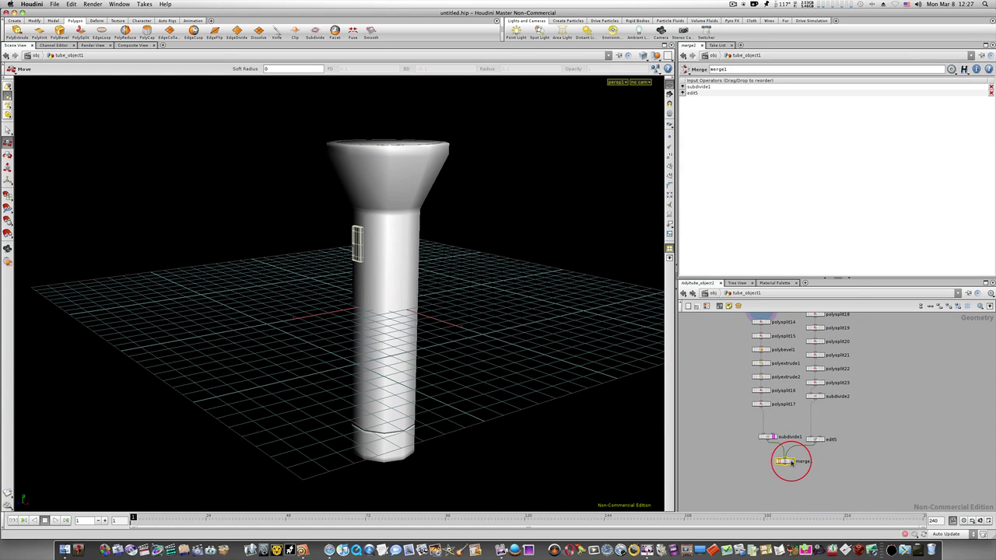
left_click(792, 462)
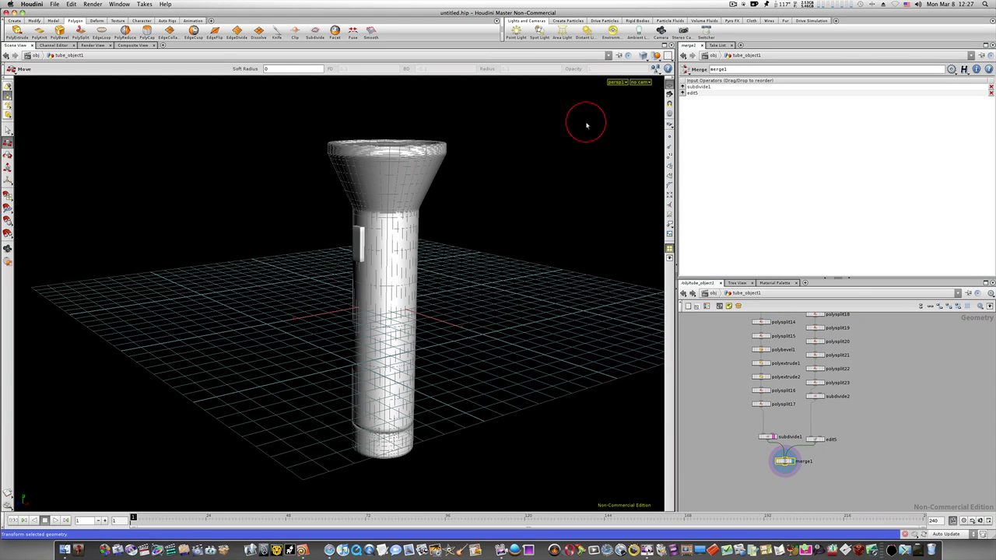
left_click(643, 55)
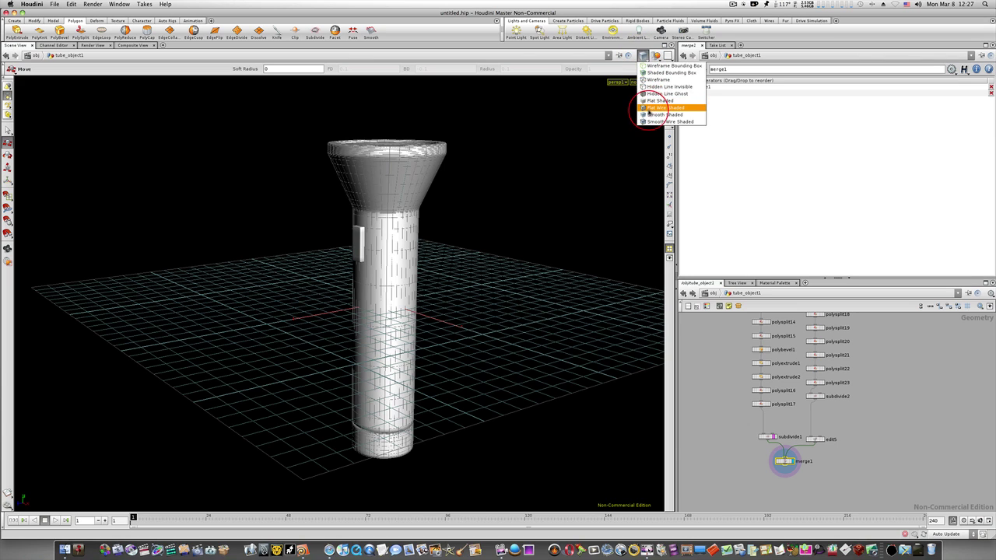
left_click(648, 109)
key("Escape")
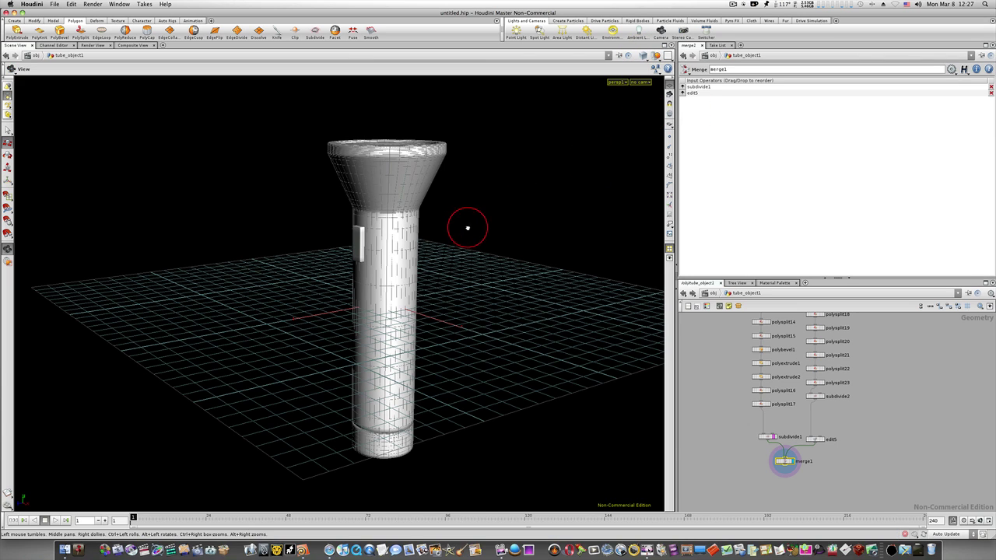
left_click_drag(467, 228, 596, 272)
key("t")
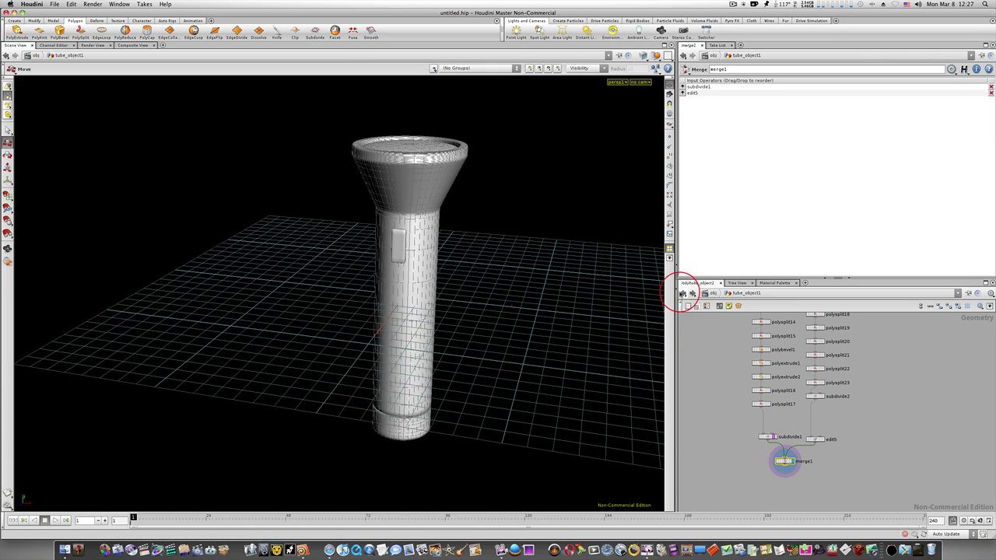
Return to the object level and rename the tube object as Flashlight
left_click(682, 294)
left_click(550, 249)
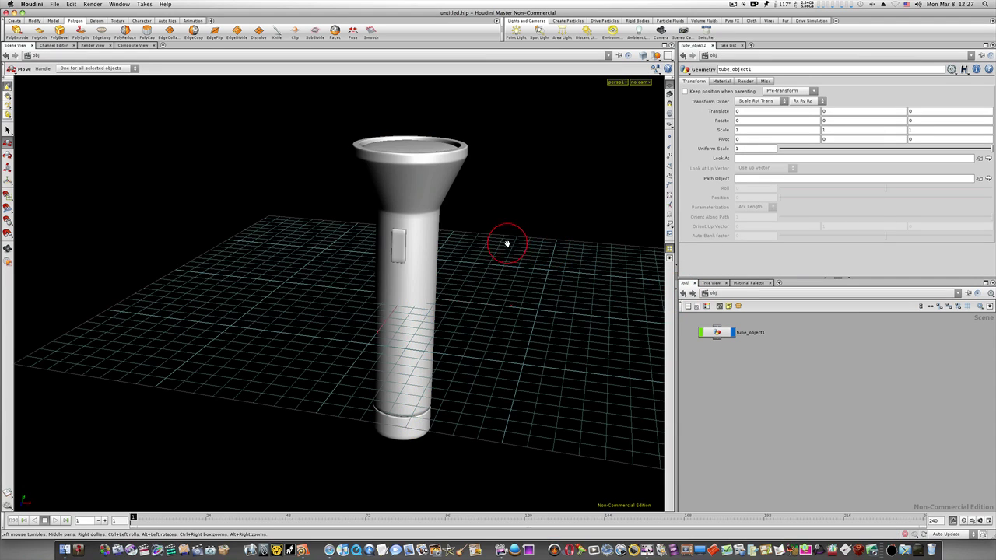
key("Escape")
left_click_drag(509, 242, 447, 224)
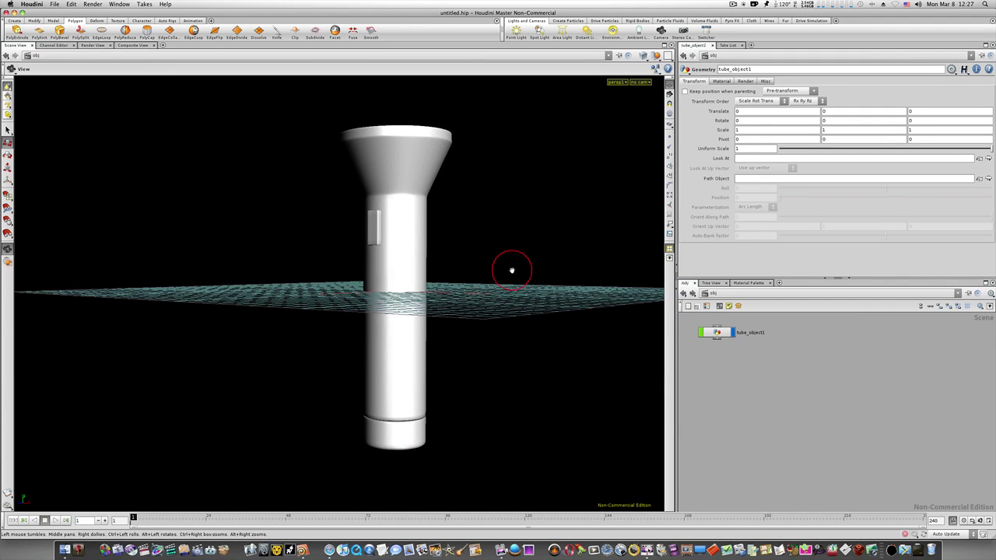
left_click_drag(511, 270, 498, 316)
left_click_drag(717, 333, 750, 402)
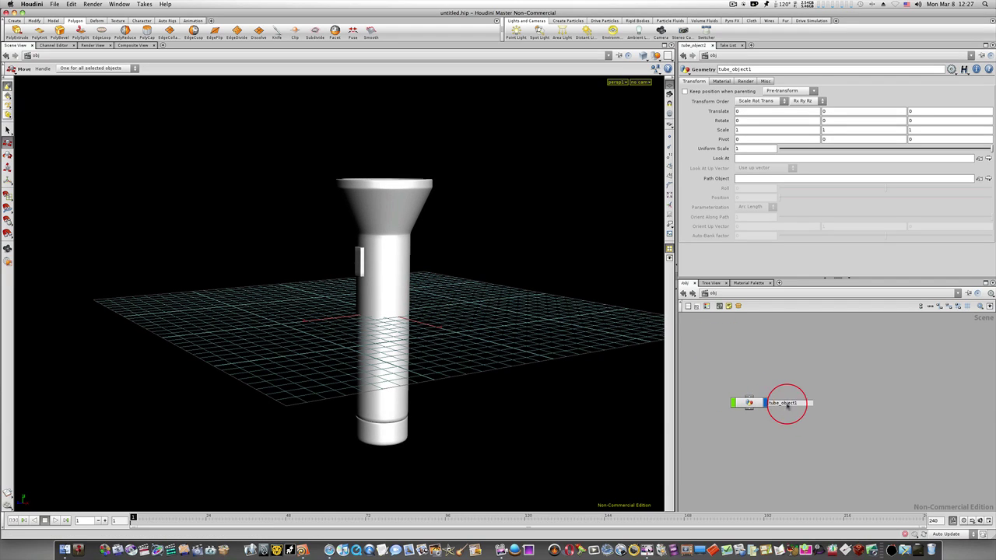
double_click(787, 403)
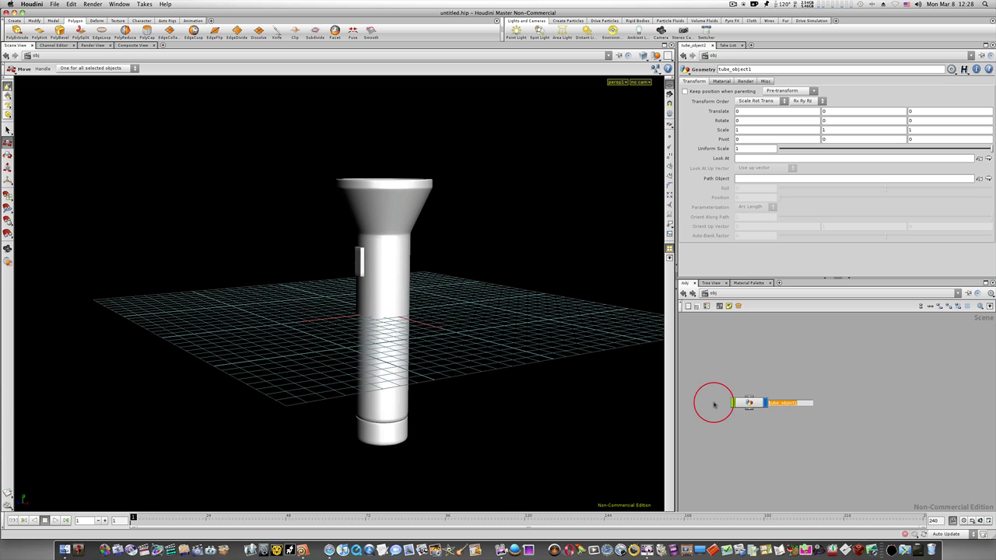
type("flashlight")
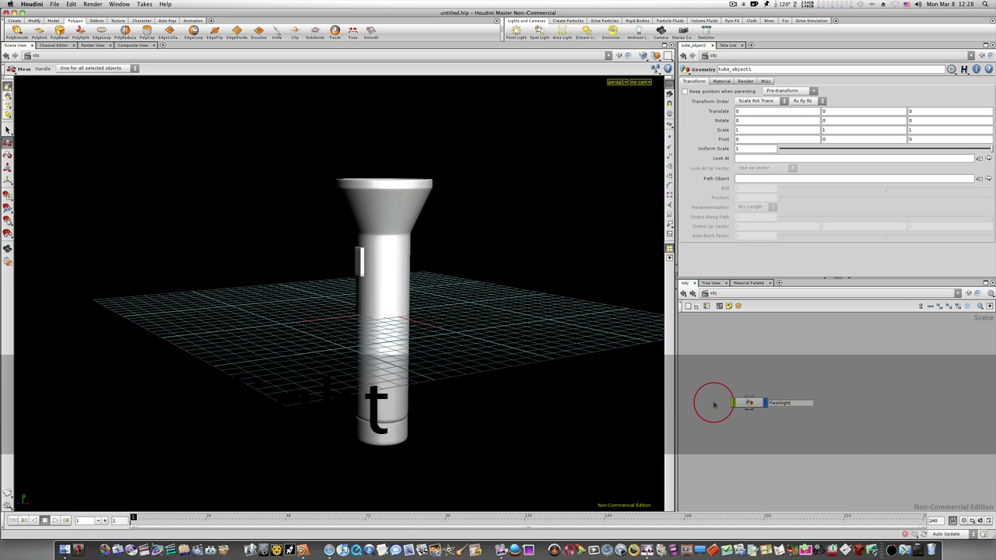
key("Return")
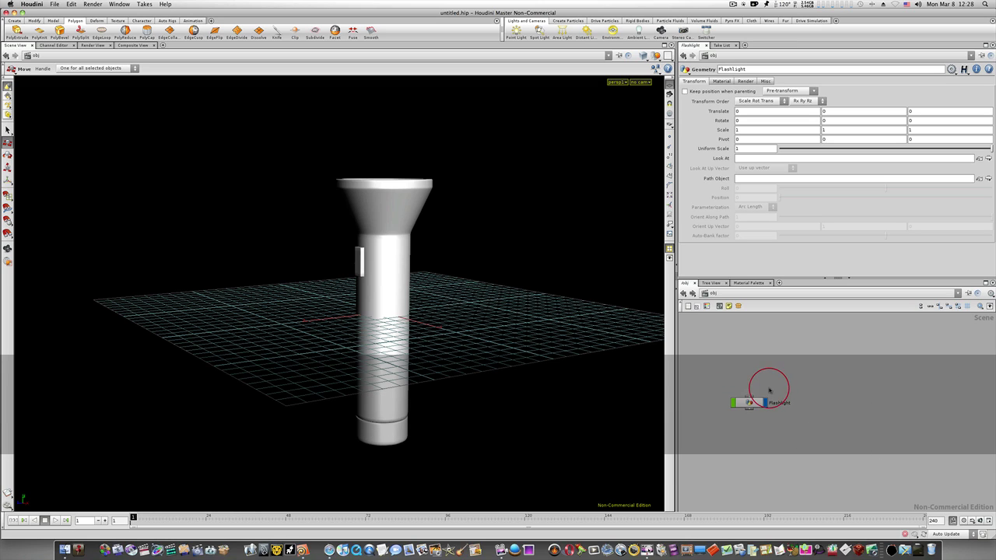
left_click_drag(756, 402, 741, 338)
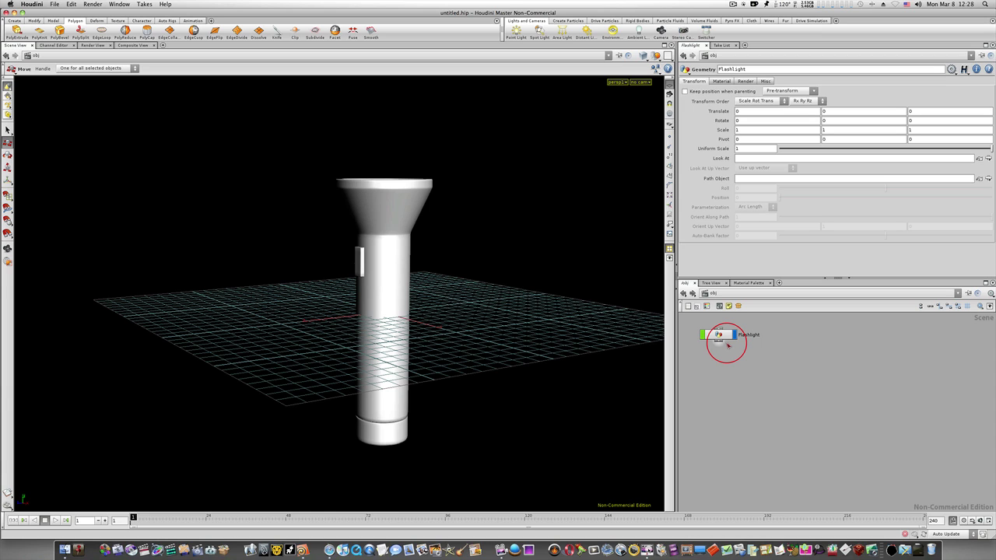
Enter the Flashlight object's network and select the nodes of both the tube and box chains
double_click(720, 334)
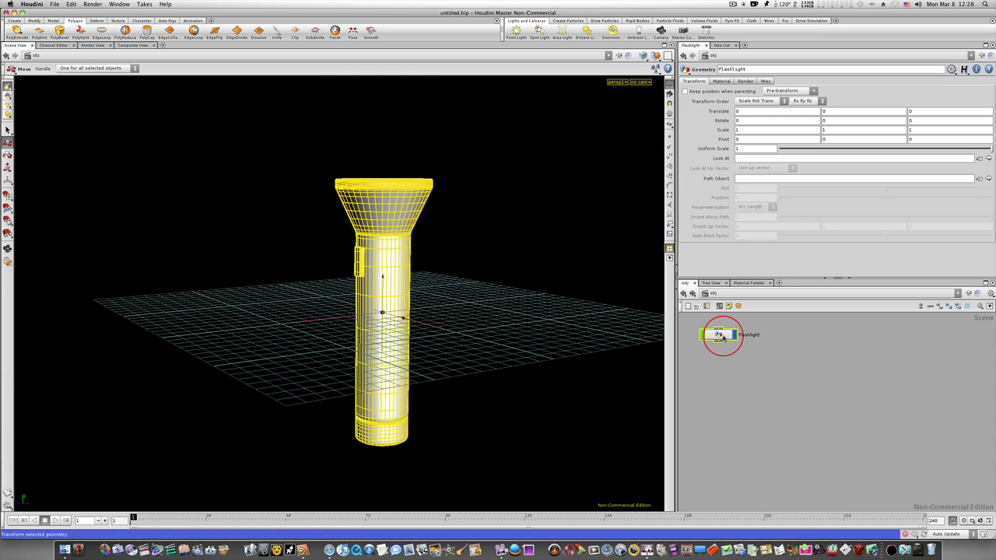
scroll(774, 418, "up", 10)
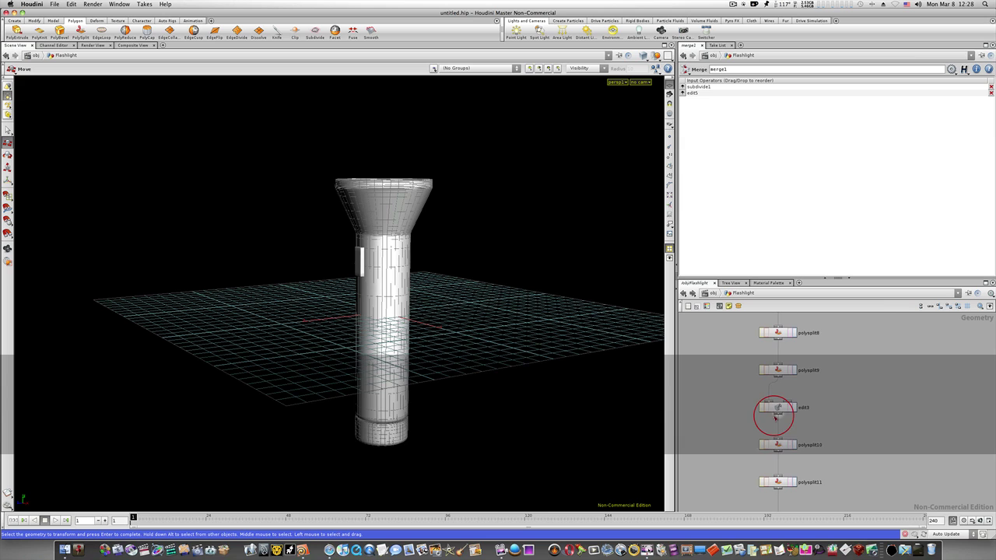
scroll(795, 417, "down", 10)
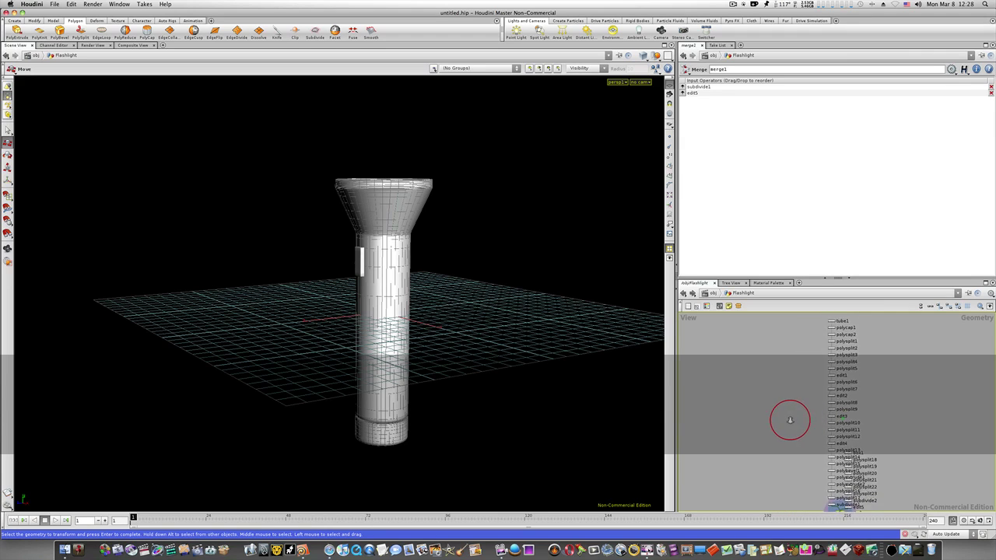
middle_click_drag(795, 427, 772, 413)
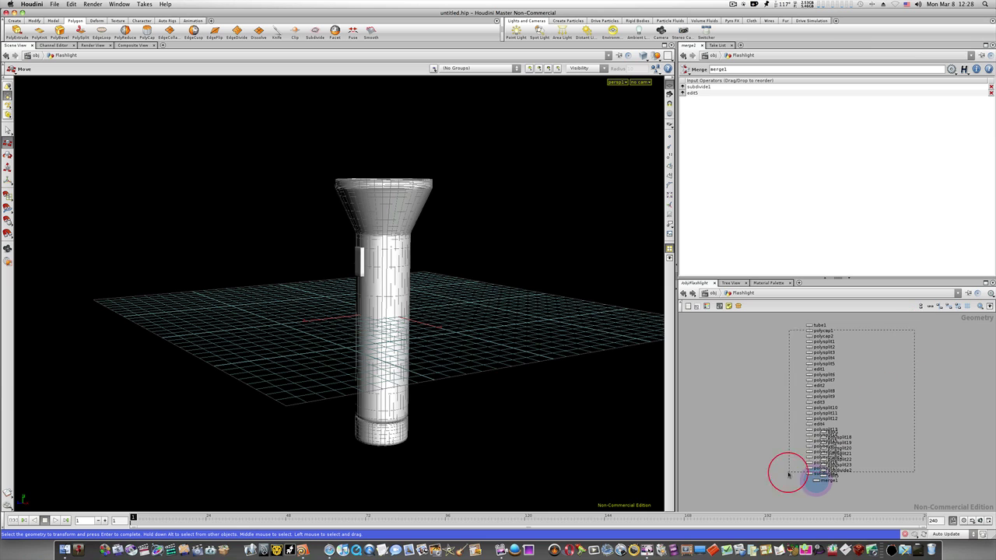
key("a")
left_click_drag(781, 322, 885, 494)
left_click(884, 494)
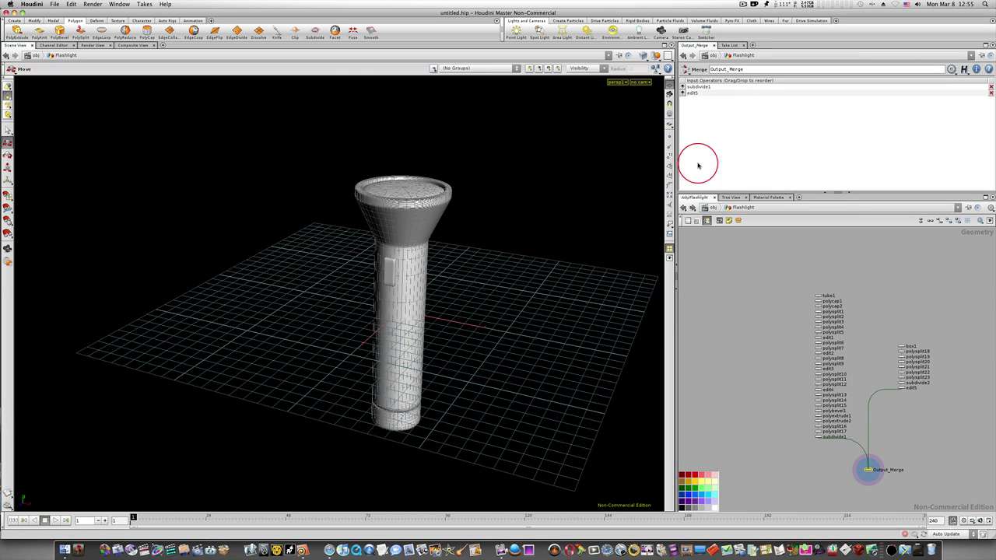
Enclose the box's whole node chain, from box1 to edit5, in a network box and widen it around the node names
left_click(684, 208)
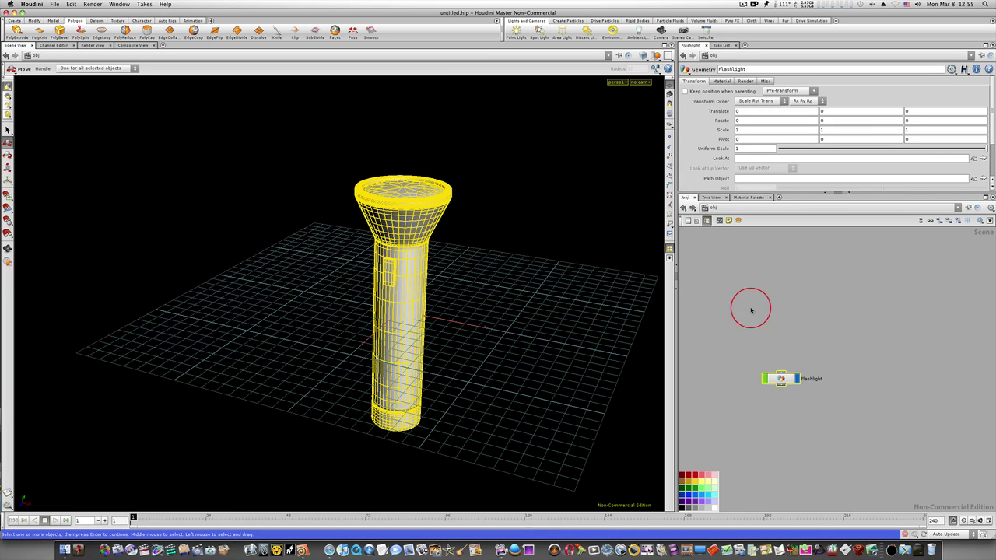
double_click(780, 379)
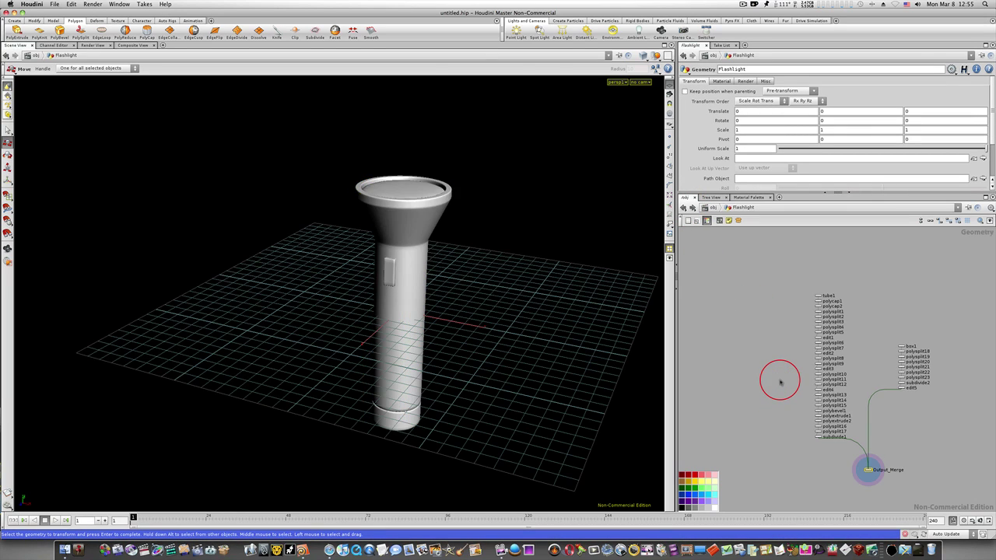
middle_click_drag(880, 300, 832, 264)
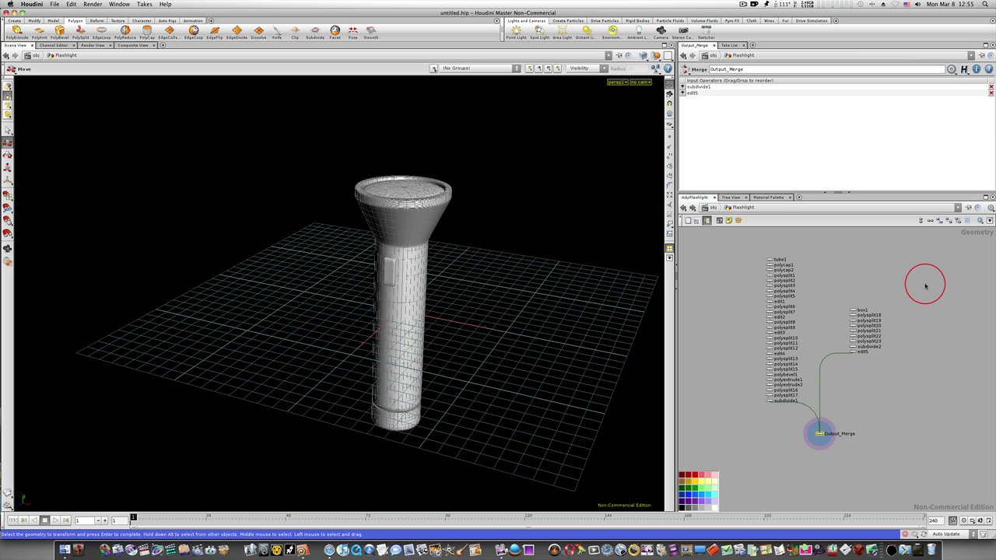
left_click_drag(925, 286, 845, 374)
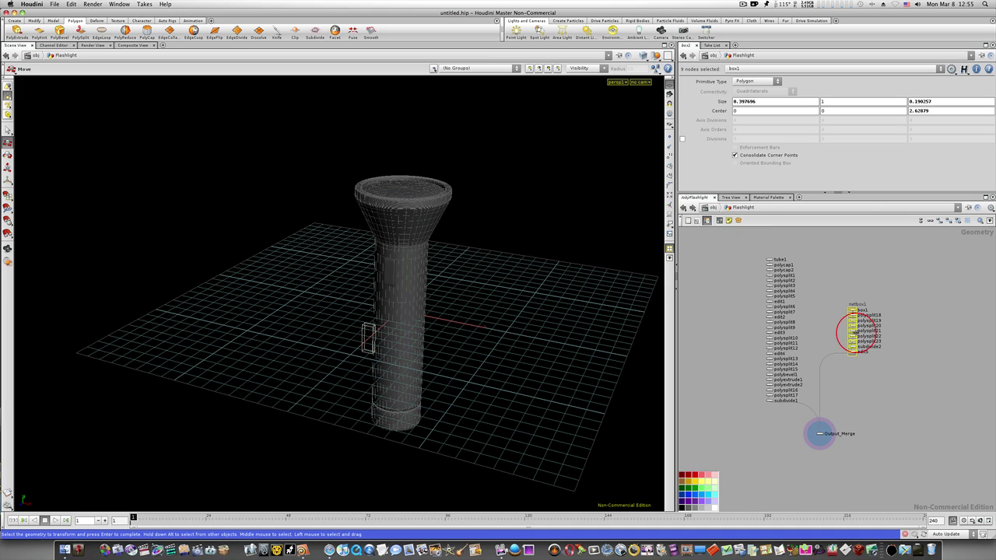
left_click_drag(856, 331, 898, 331)
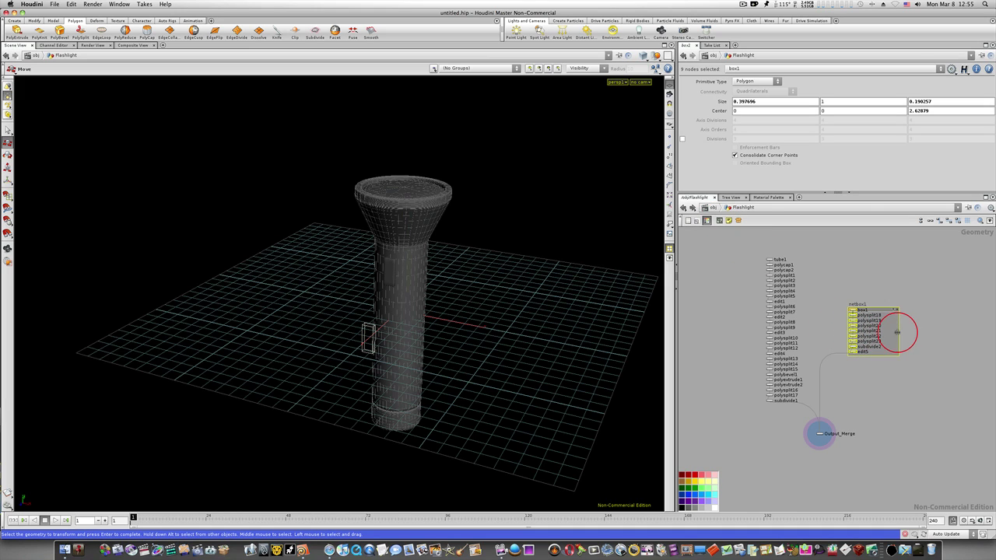
Colour the box chain's network box and its nodes yellow
left_click(705, 221)
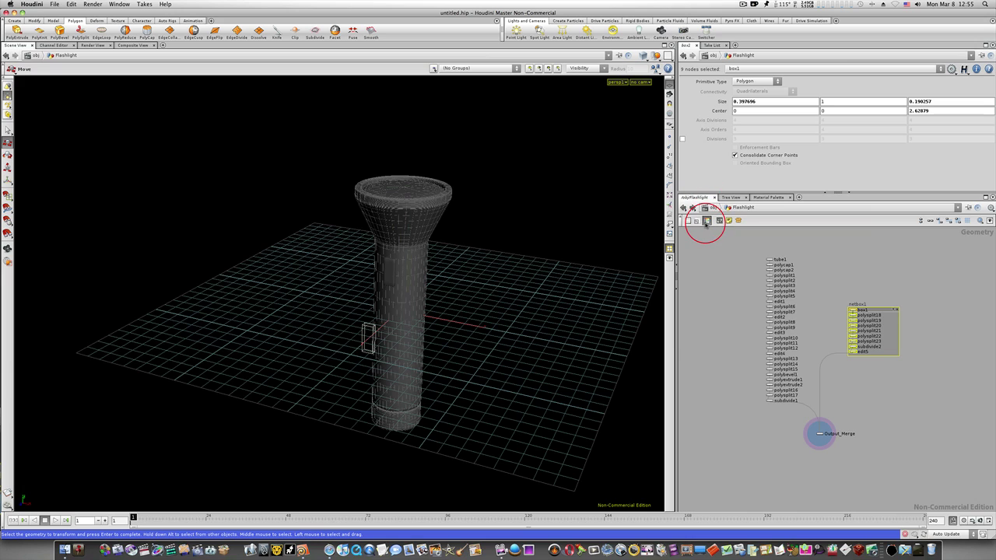
left_click(706, 221)
left_click(698, 484)
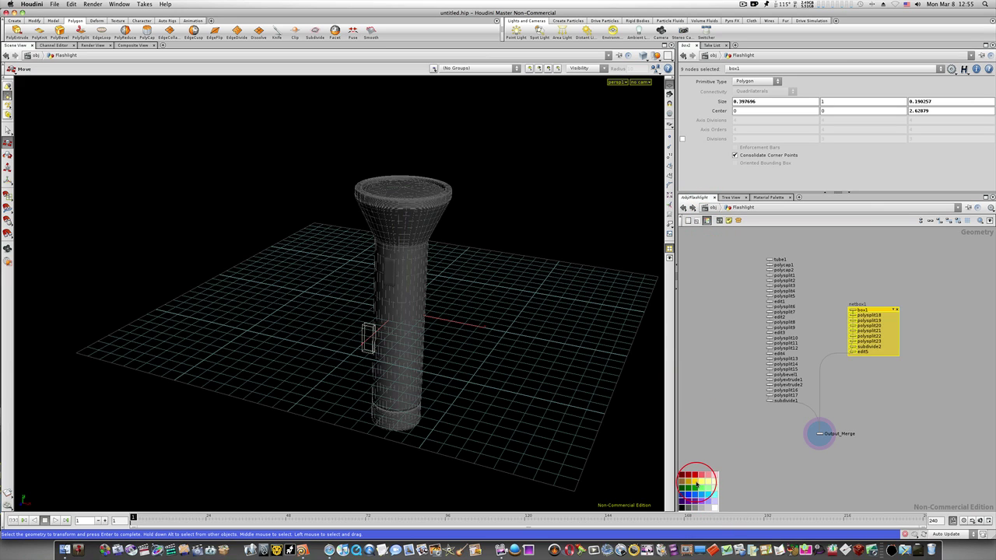
Enclose the tube's whole node chain, from tube1 to subdivide1, in a second network box that surrounds the node names, and reposition it
left_click_drag(752, 239, 790, 445)
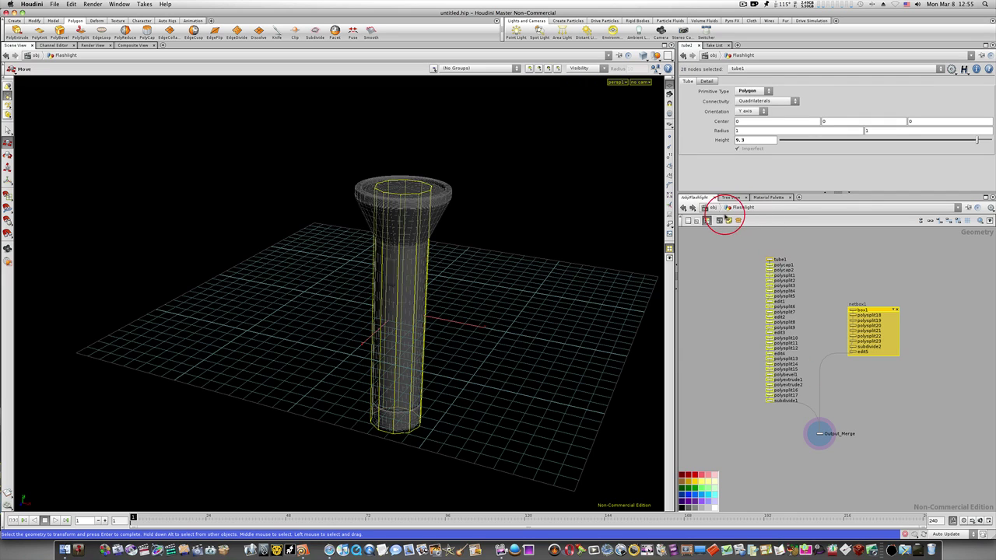
left_click(720, 220)
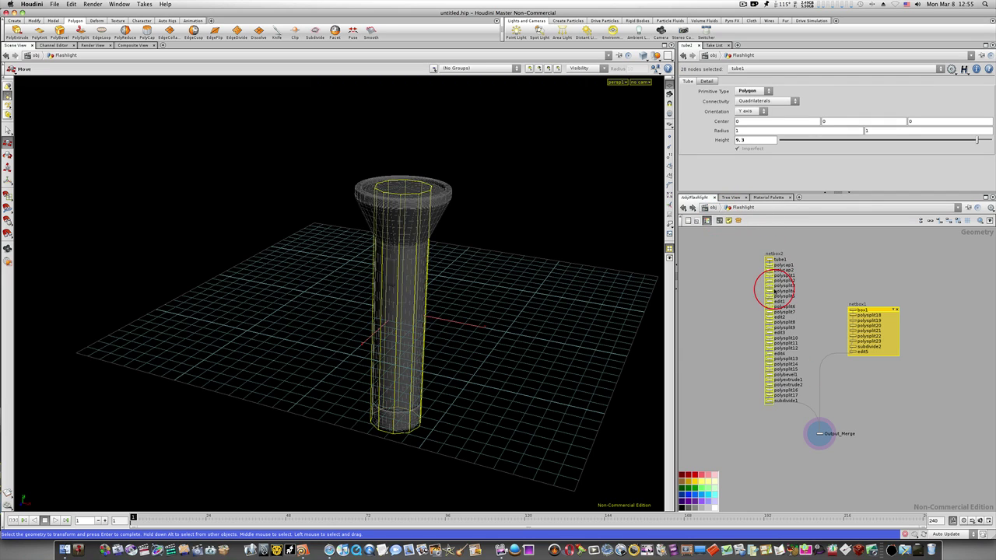
left_click(775, 407)
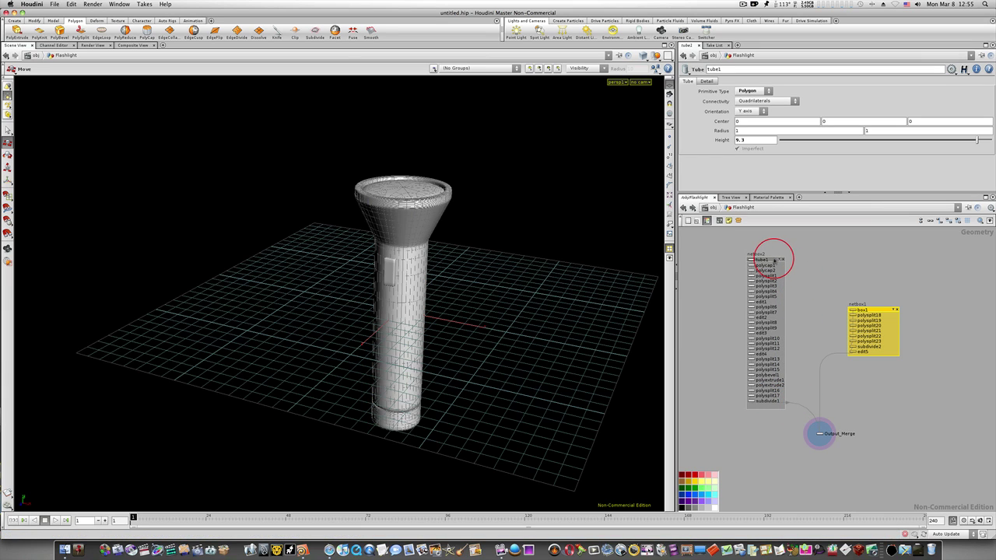
left_click_drag(773, 260, 788, 253)
Rename the box chain's network box as Button and the tube chain's network box as Flashlight_Body
left_click(862, 305)
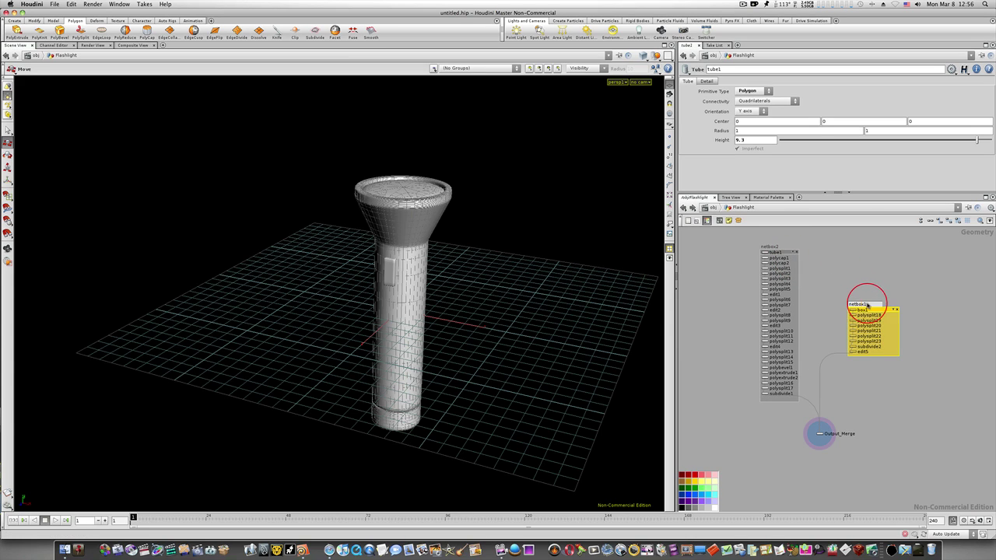
left_click_drag(867, 304, 831, 301)
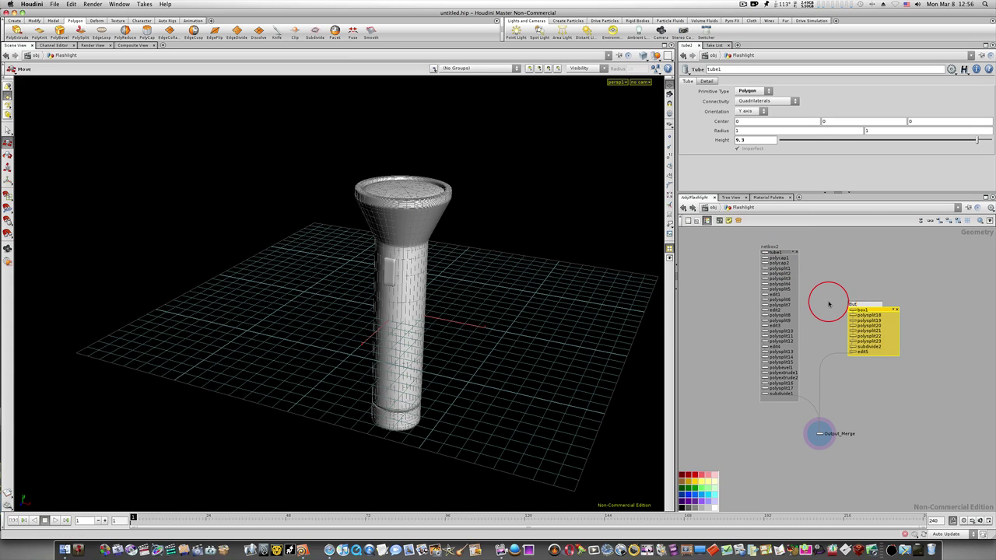
left_click(777, 248)
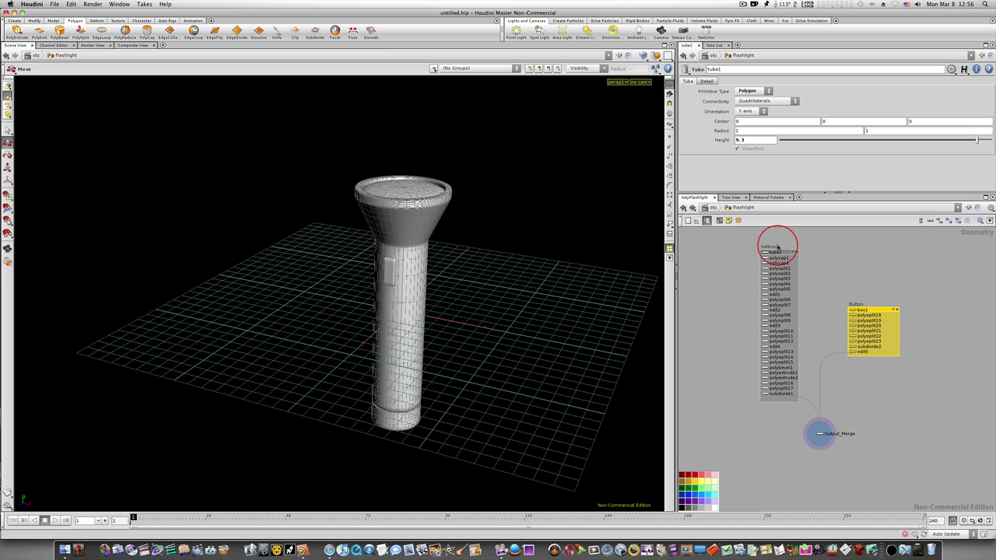
double_click(777, 247)
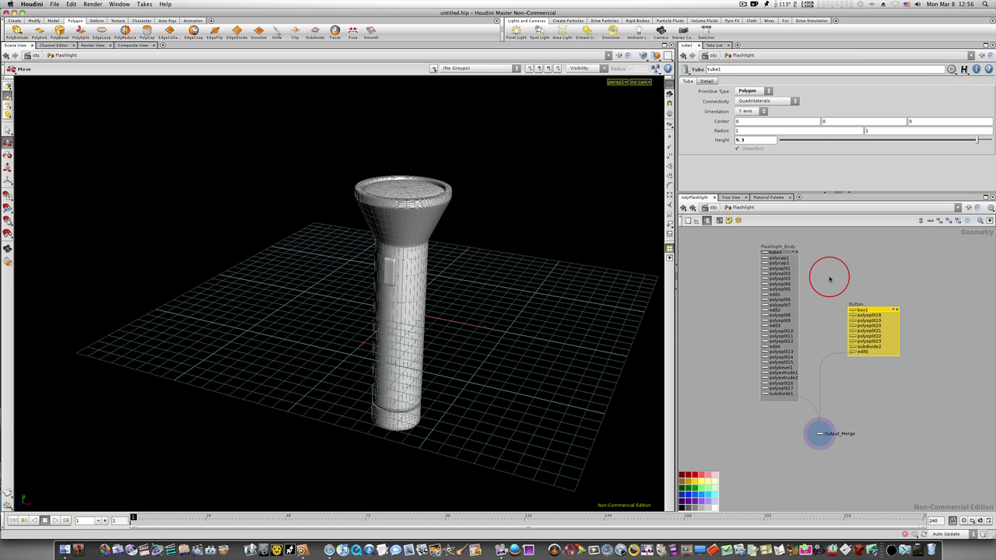
Collapse the Button and Flashlight_Body network boxes and move the Output_Merge node up closer to them
left_click(893, 310)
left_click(793, 252)
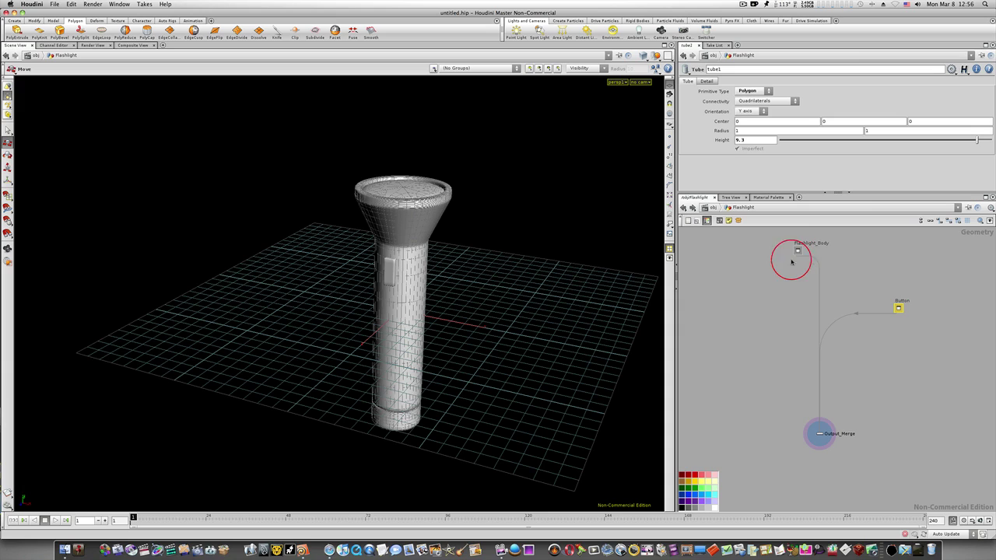
left_click_drag(819, 435, 827, 298)
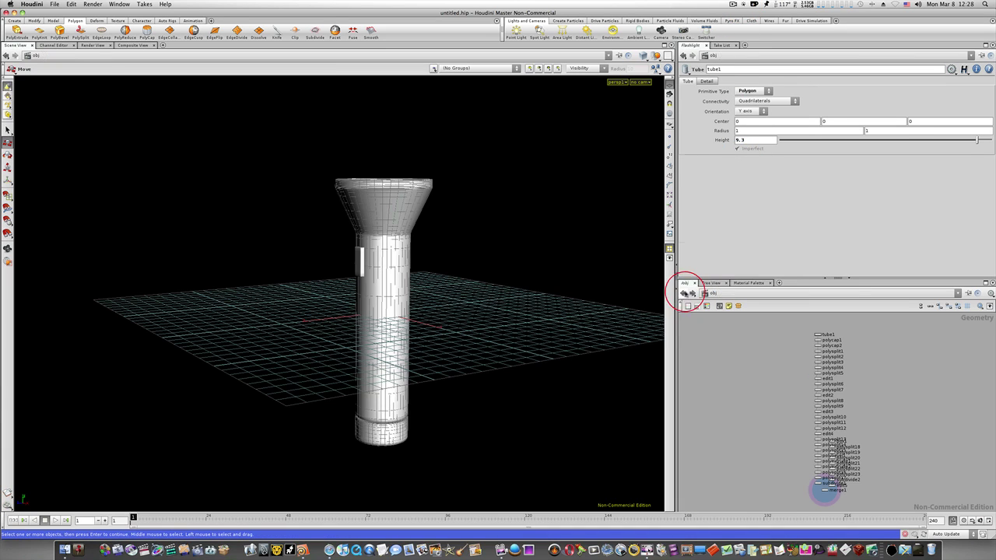
Return to the object level, clear the Flashlight's selection and examine the shaded model from a raised angle
left_click(688, 291)
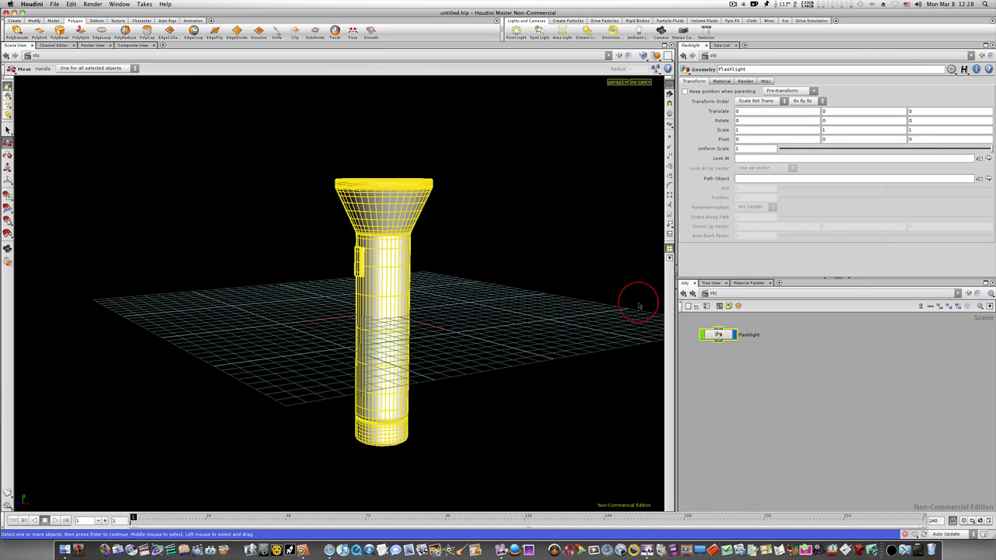
left_click(495, 311)
key("Escape")
left_click_drag(433, 304, 491, 329)
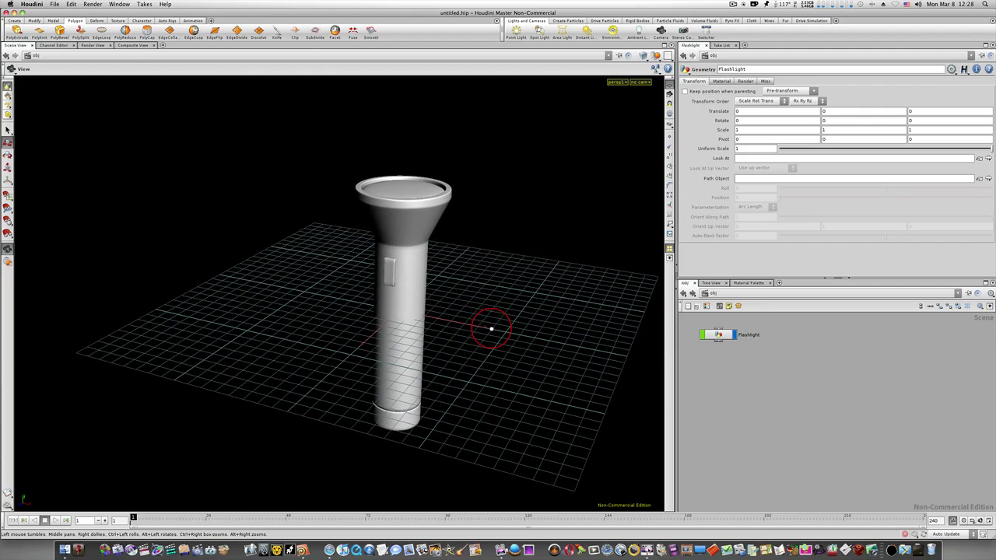
key("t")
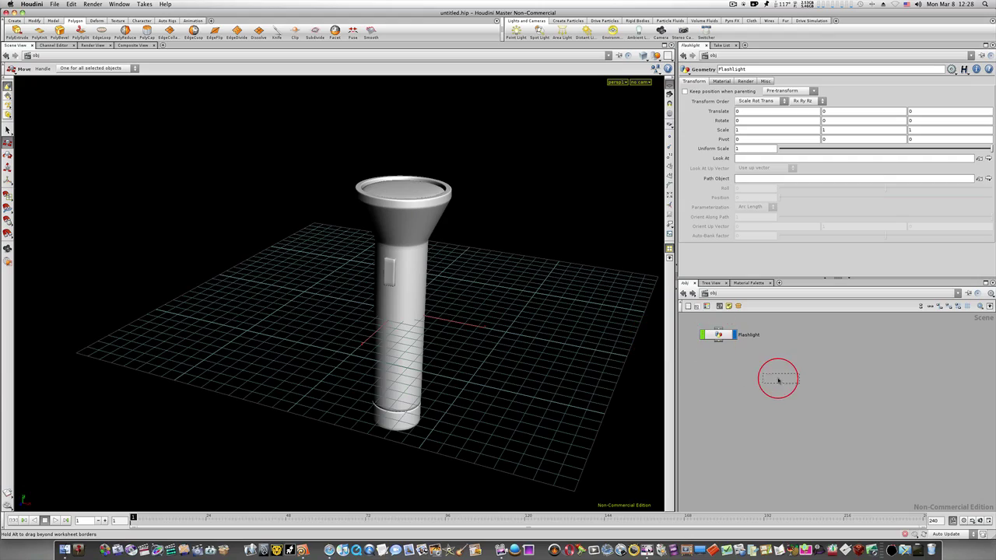